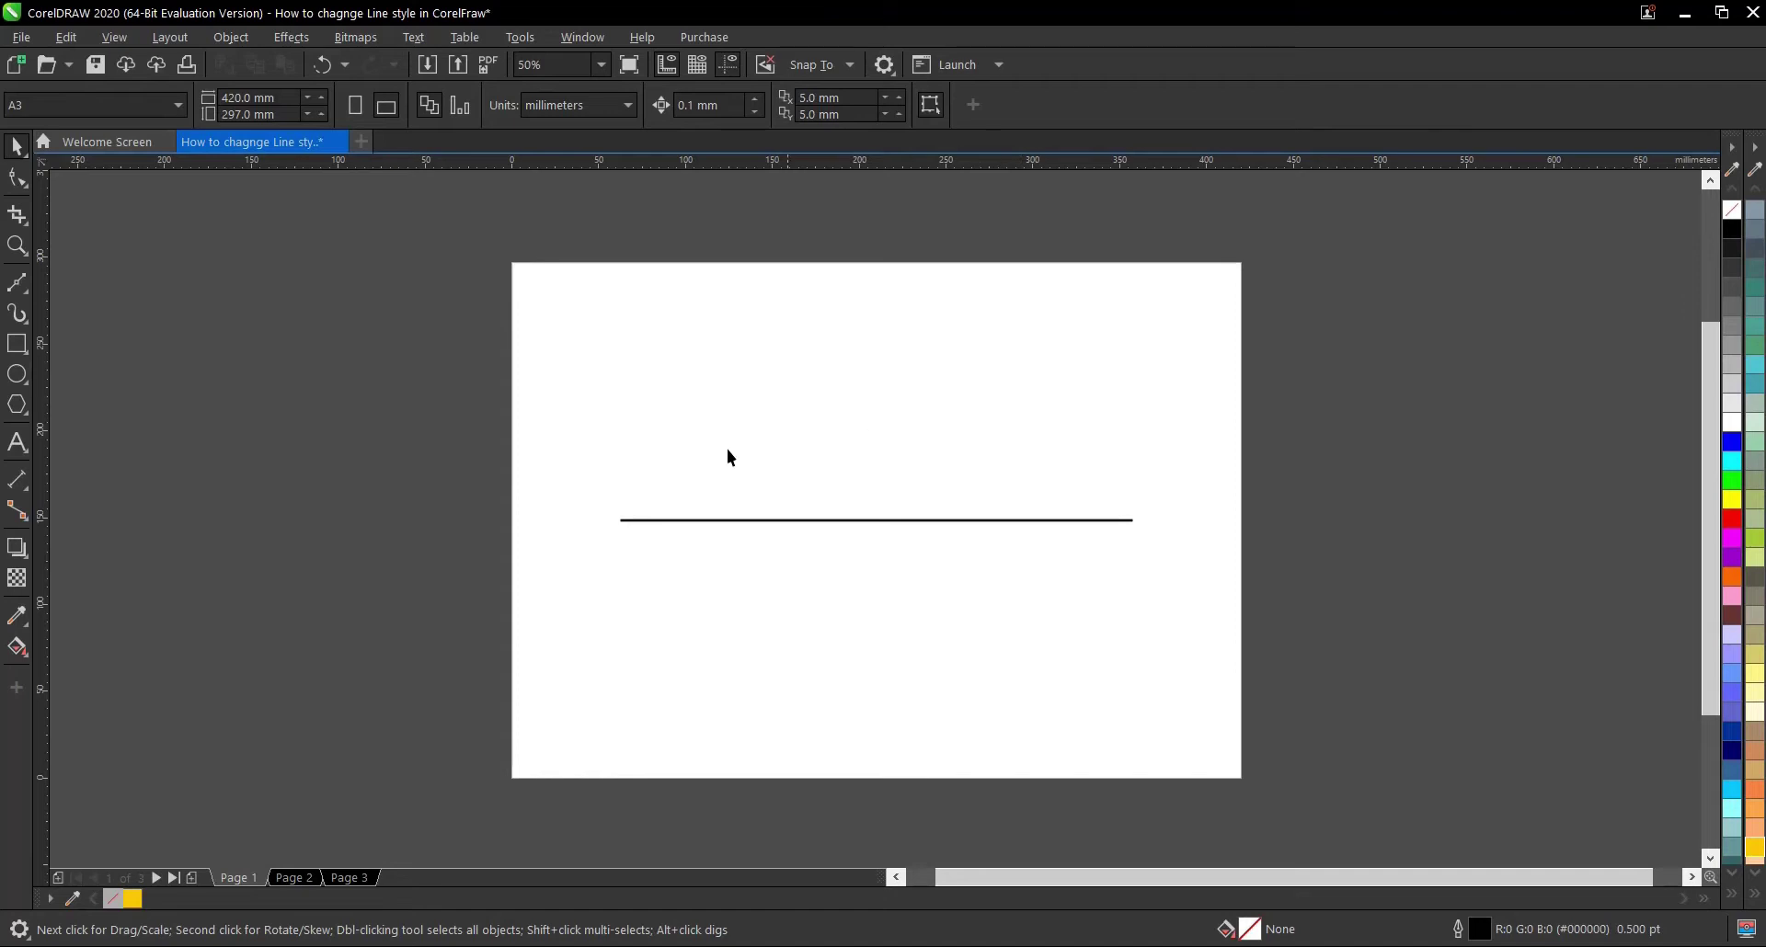
# Step: Select the horizontal black line and zoom in and out on it, ending at 100%
pyautogui.moveTo(1072, 594); pyautogui.dragTo(1233, 609)
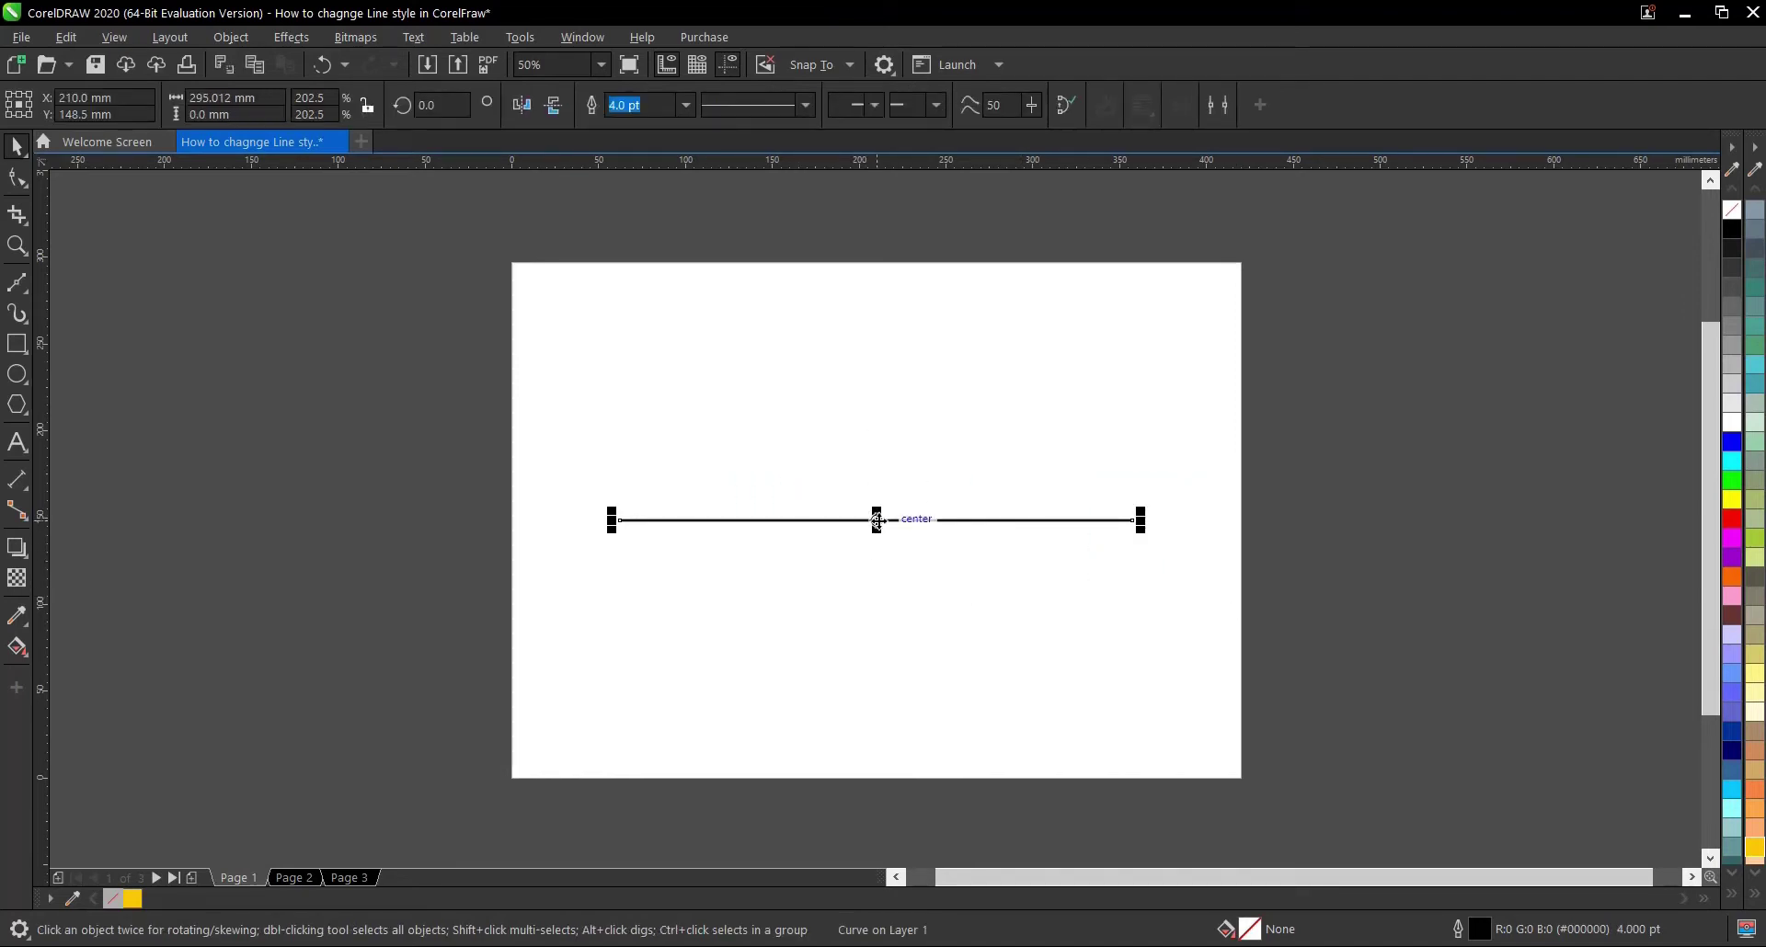
pyautogui.scroll(2, 878, 520)
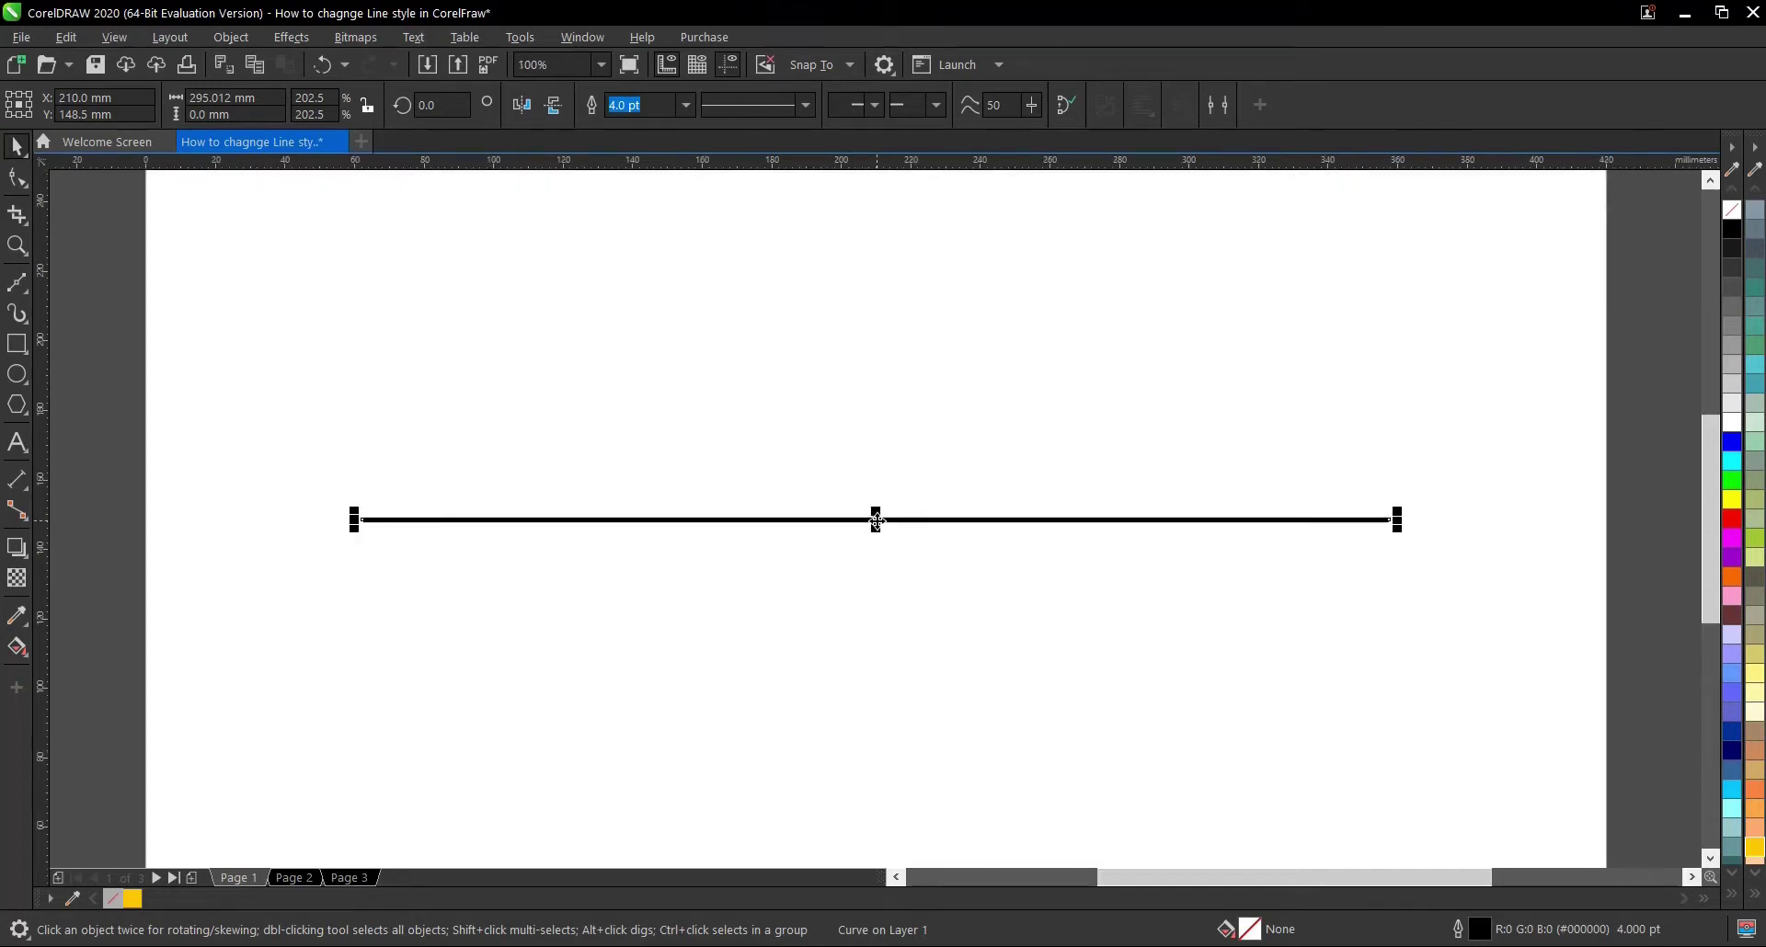
pyautogui.scroll(-2, 878, 520)
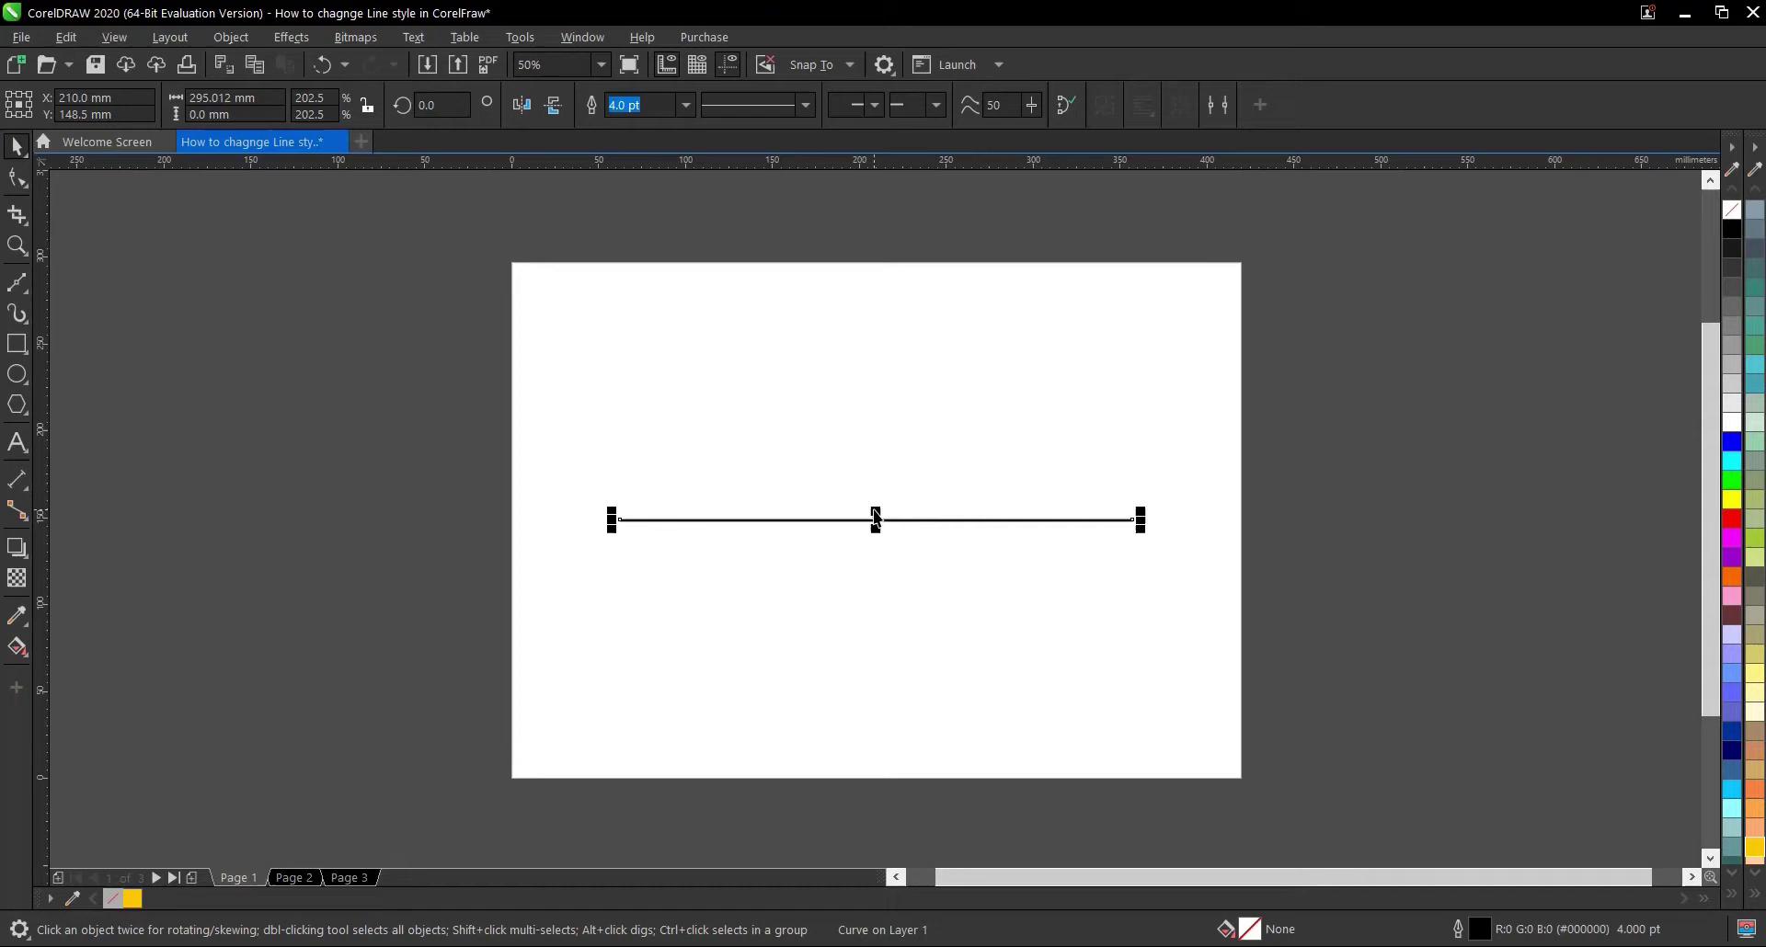
pyautogui.scroll(4, 877, 537)
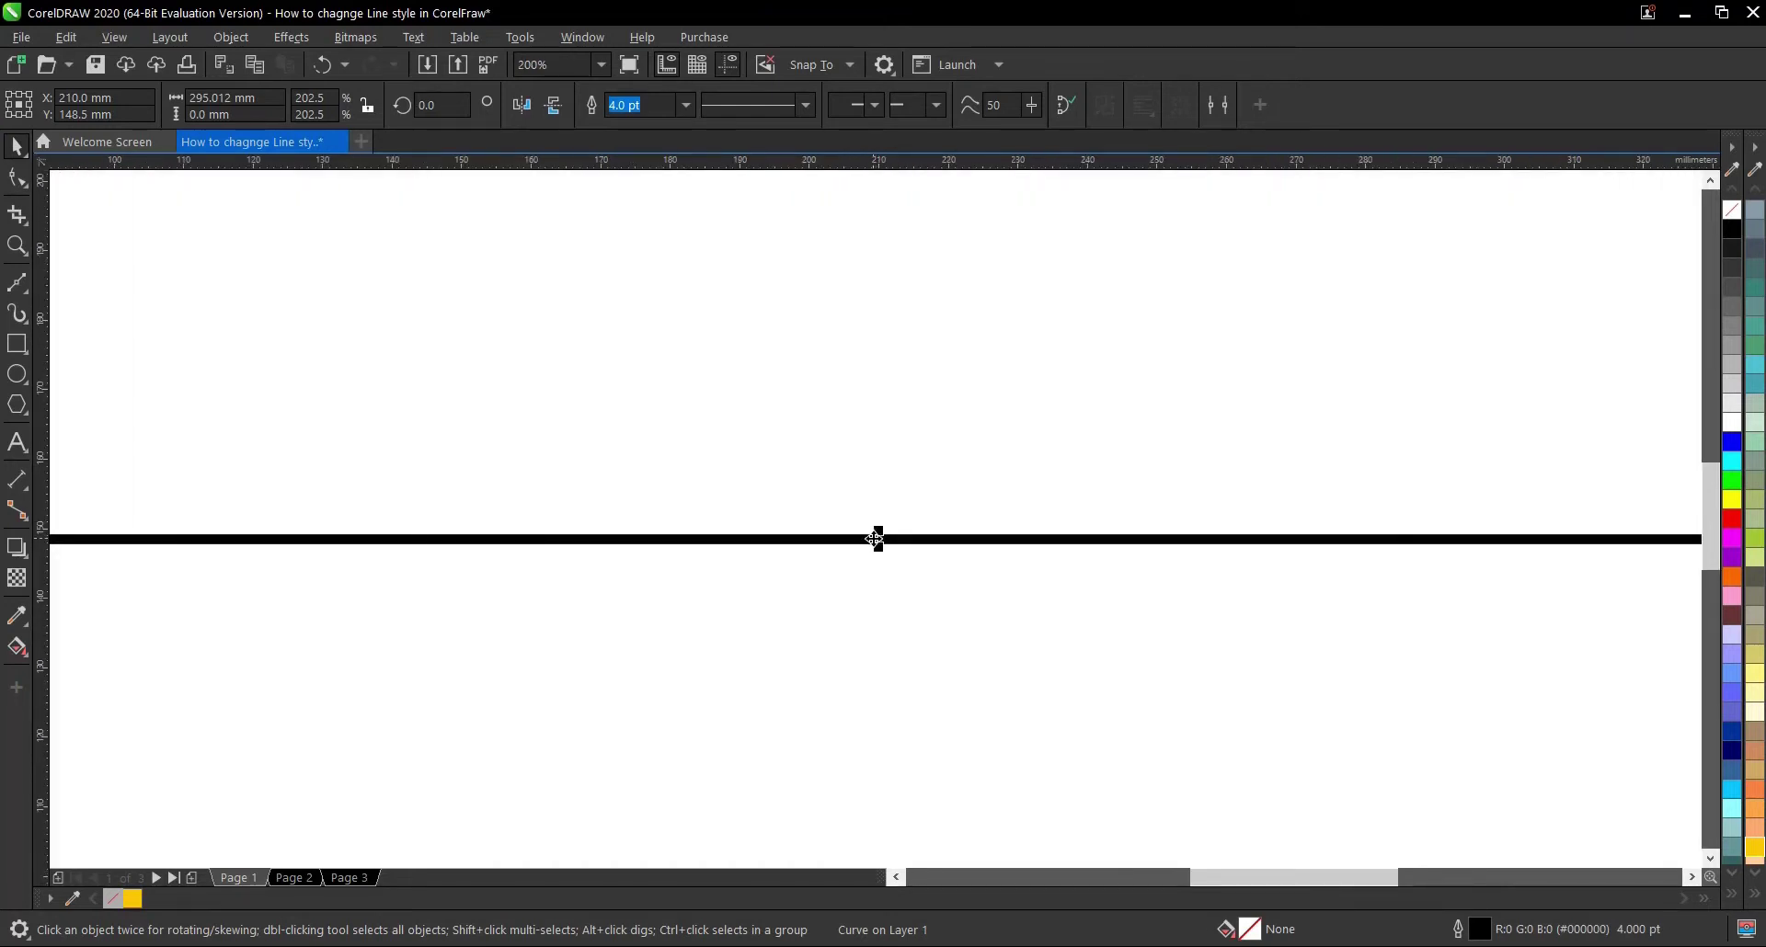
pyautogui.scroll(2, 876, 539)
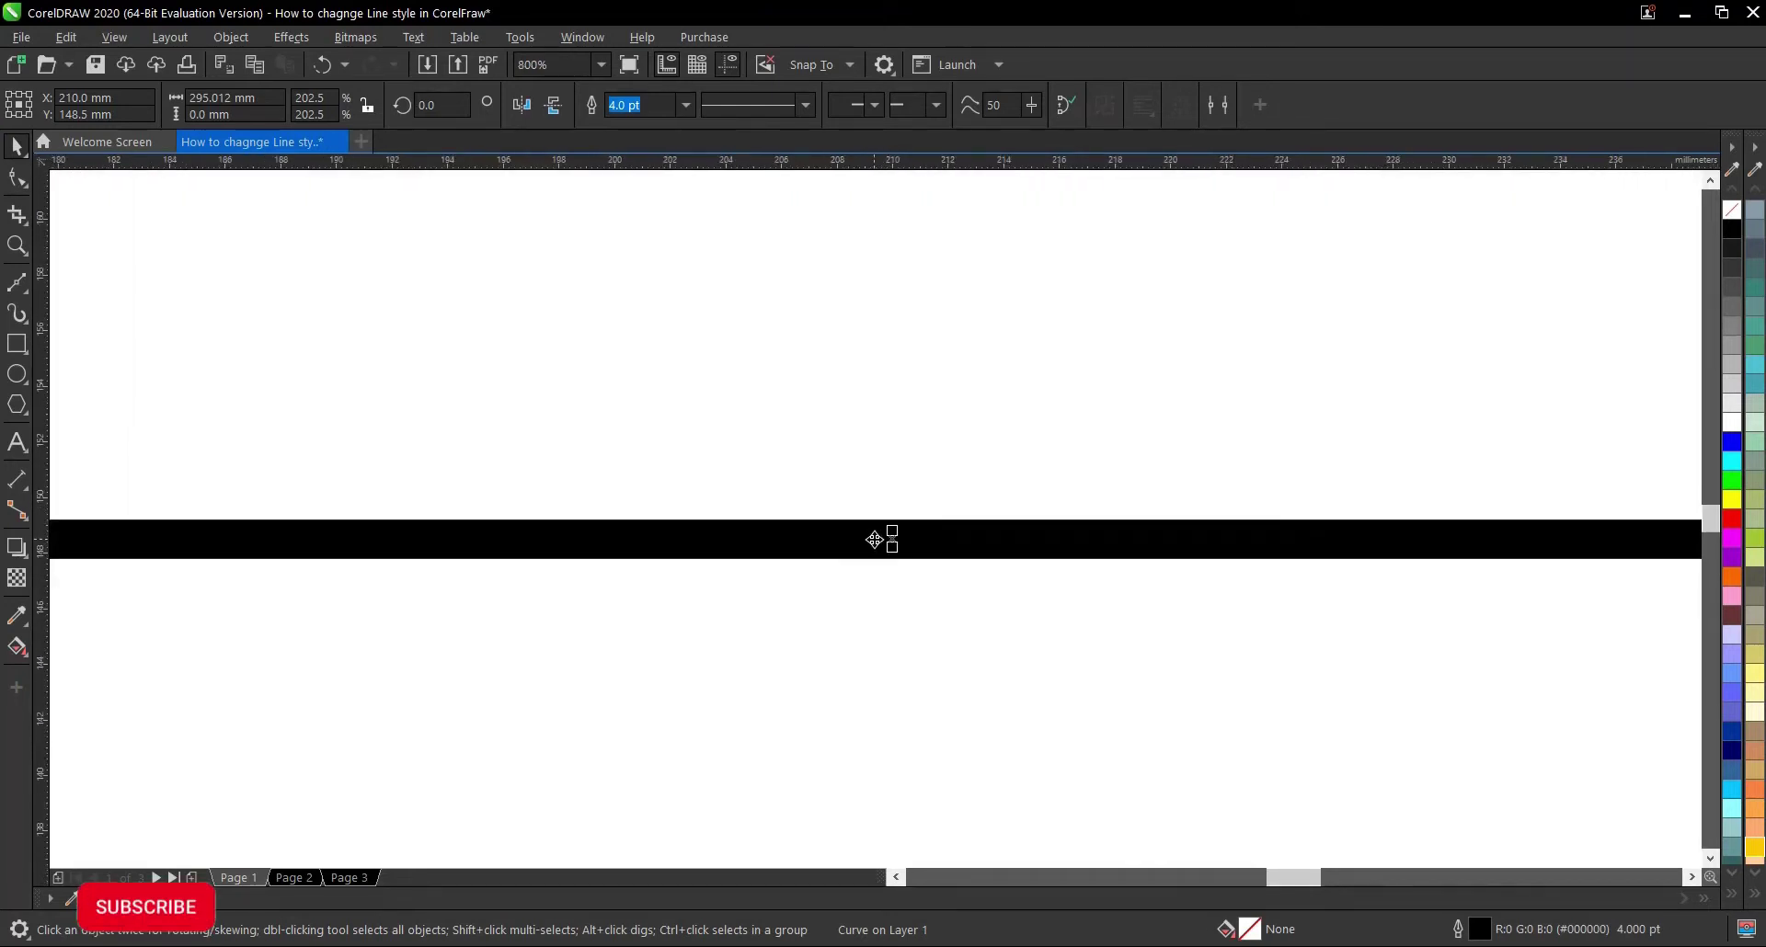
pyautogui.scroll(-4, 875, 539)
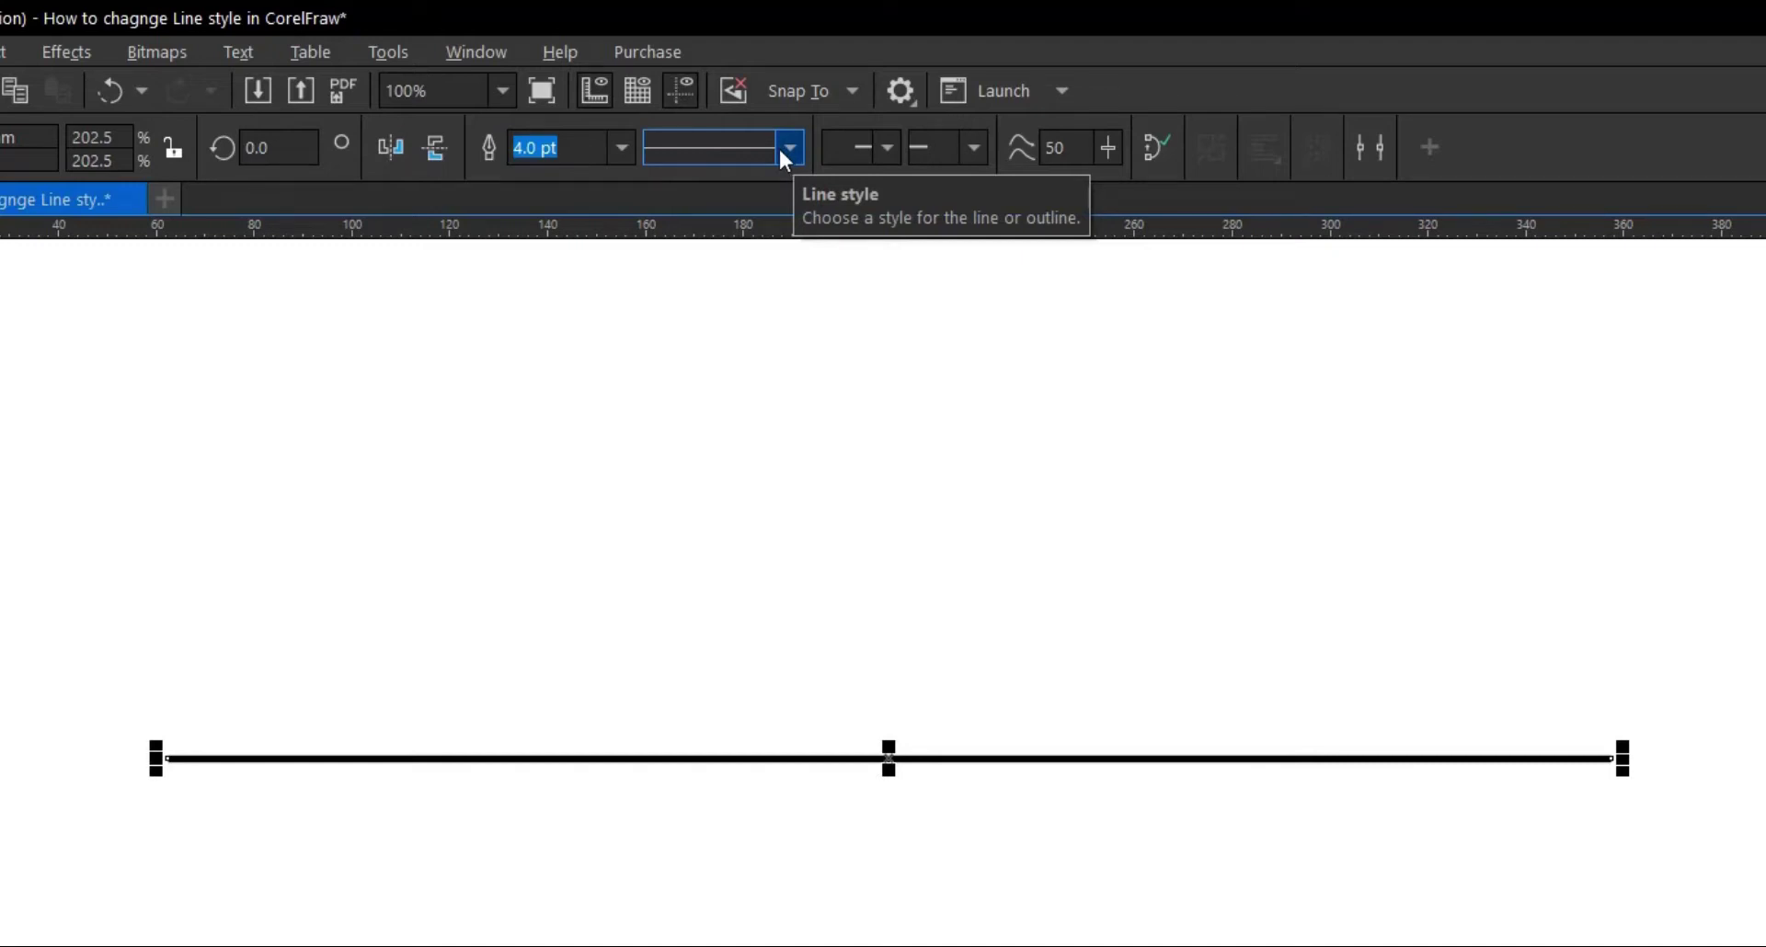
# Step: Try dotted, sparser dotted and dashed line styles on the line
pyautogui.click(787, 147)
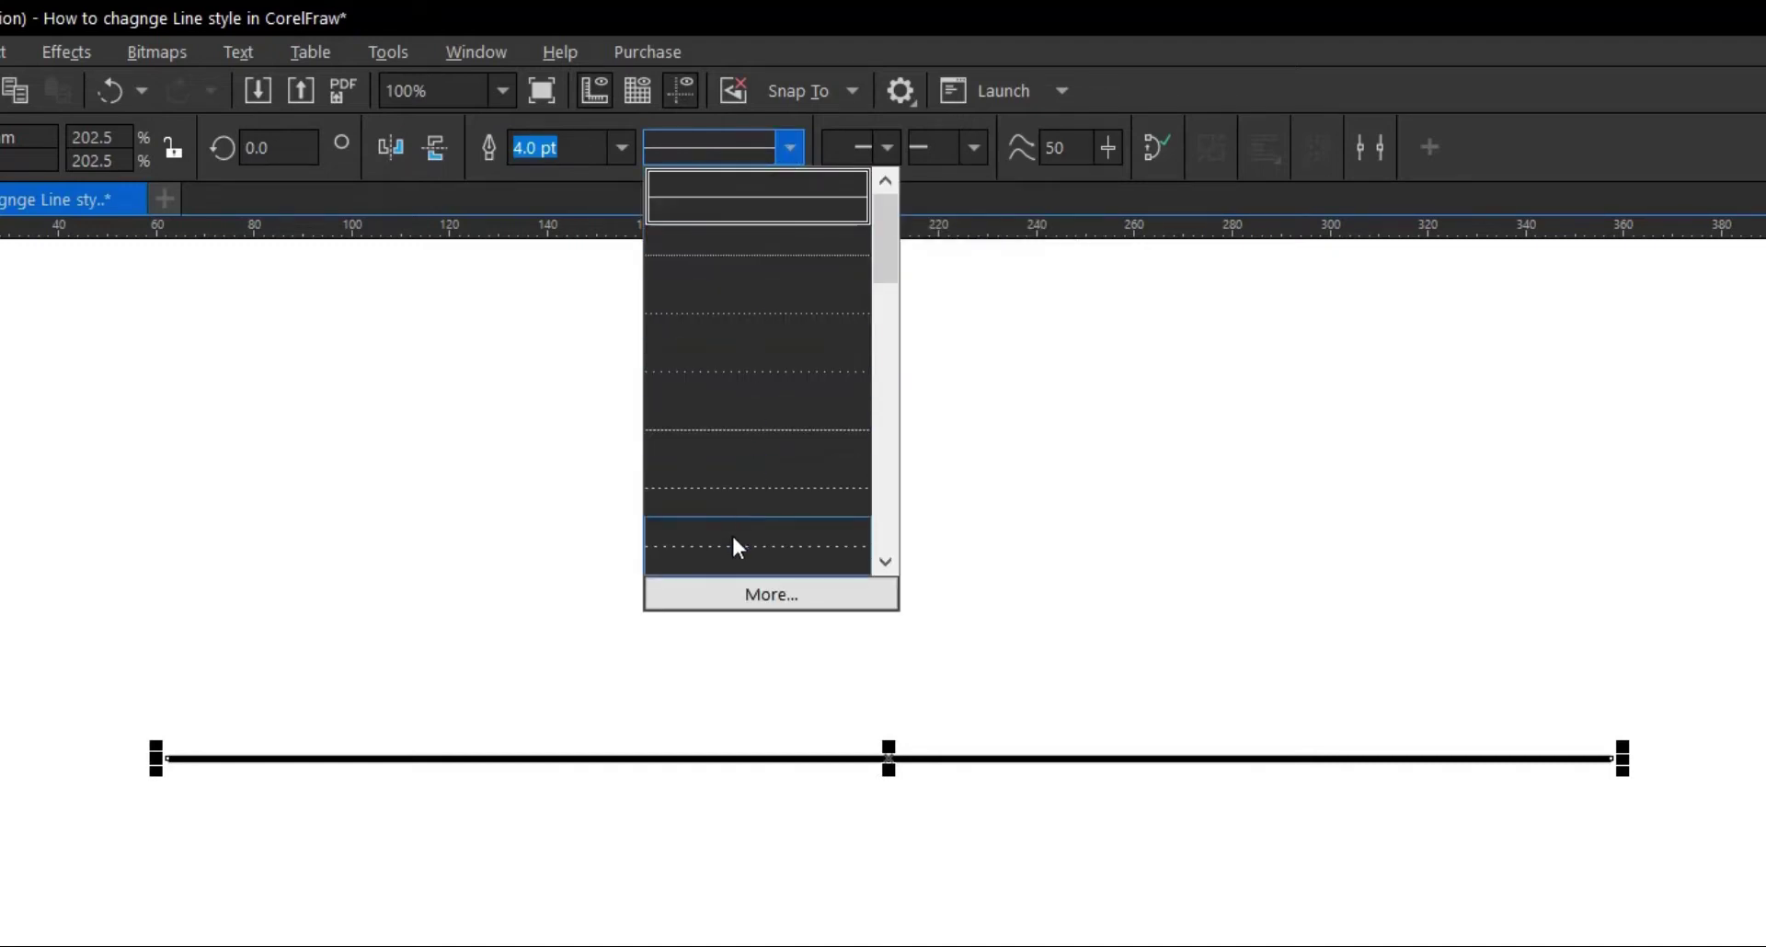
pyautogui.moveTo(885, 230); pyautogui.dragTo(883, 442)
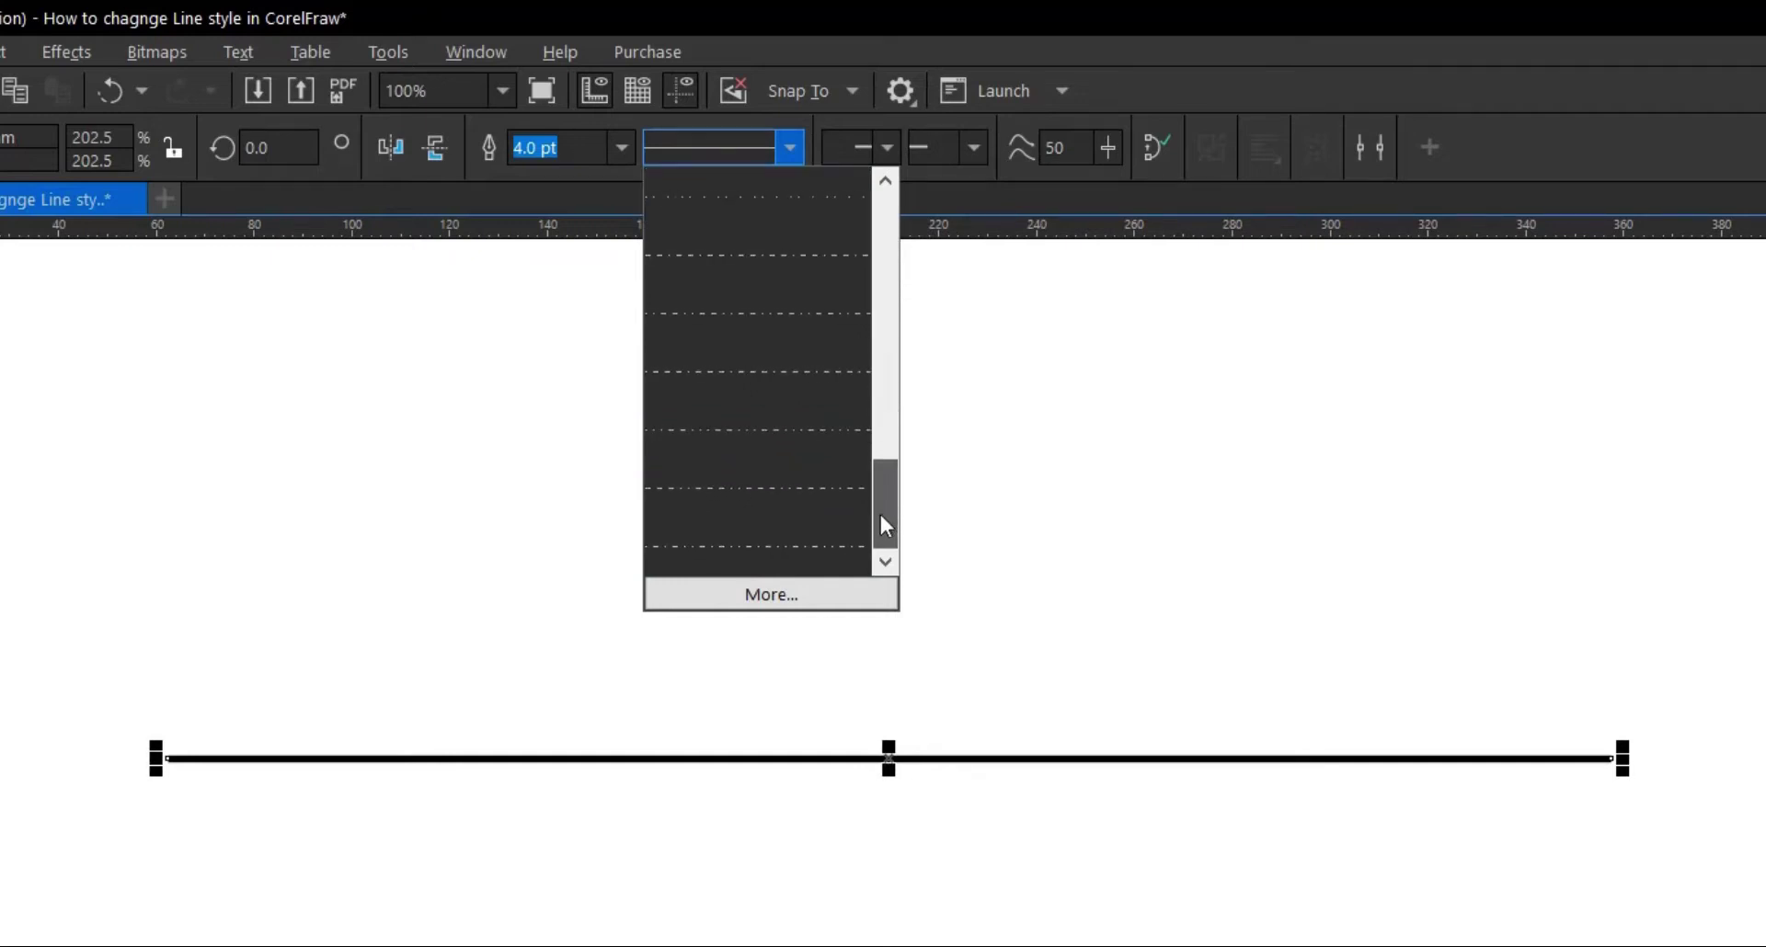
pyautogui.moveTo(883, 440); pyautogui.dragTo(906, 230)
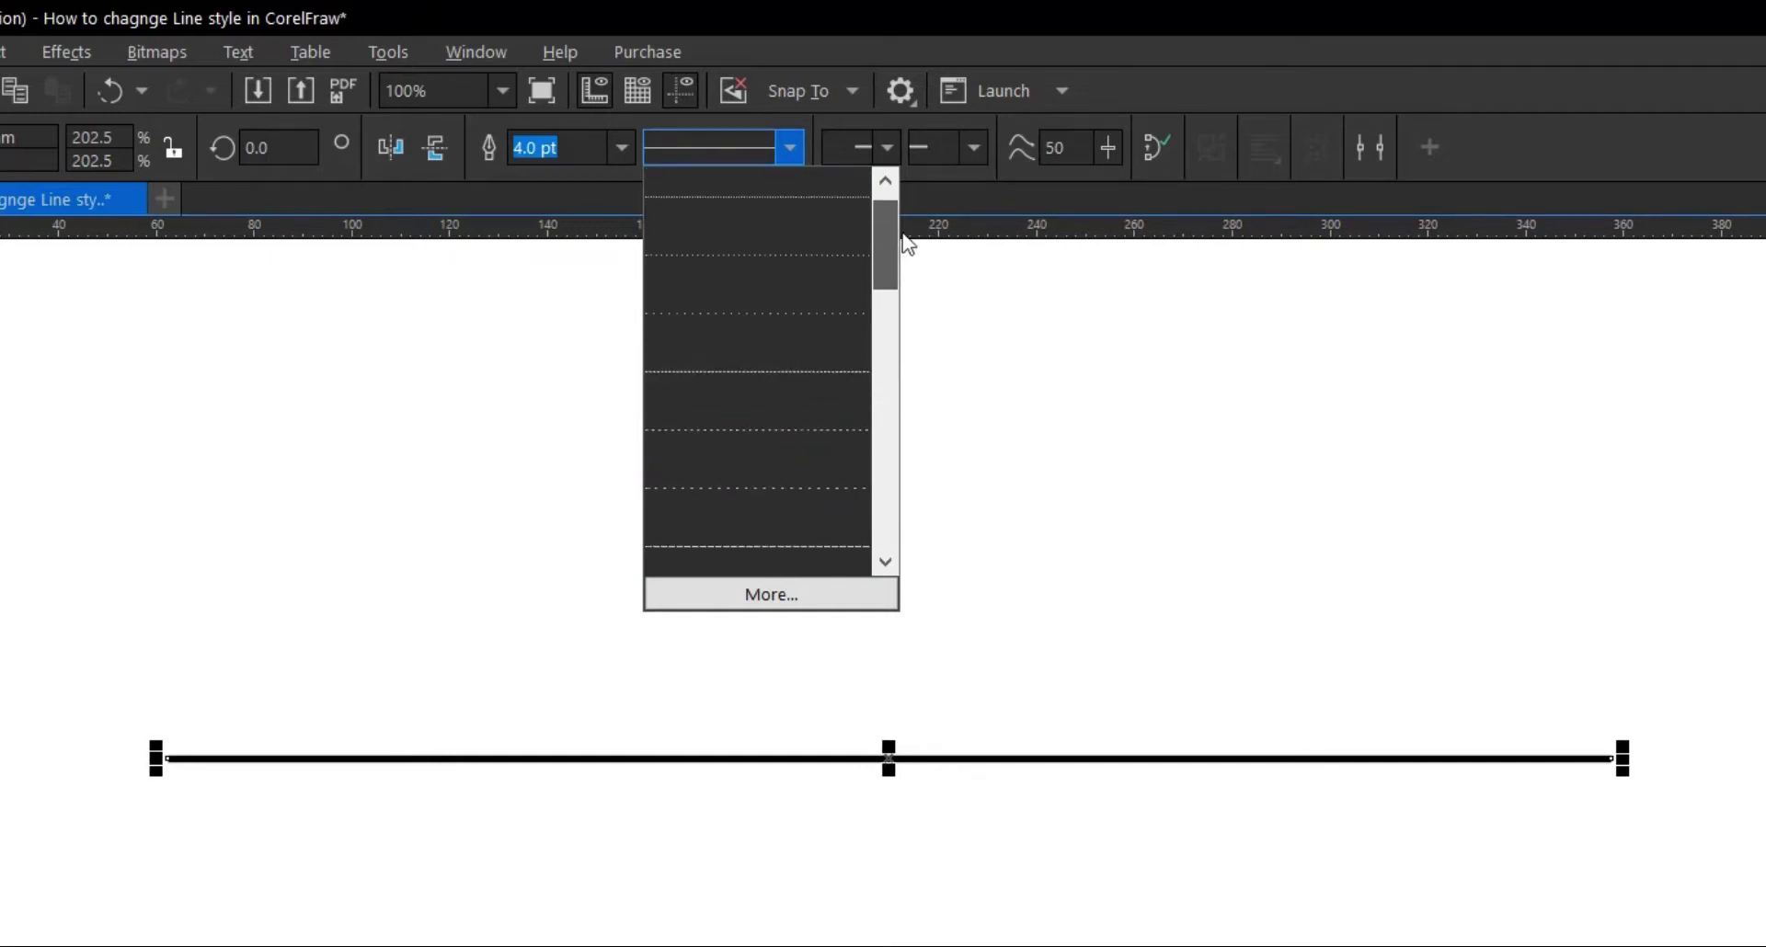
pyautogui.click(810, 268)
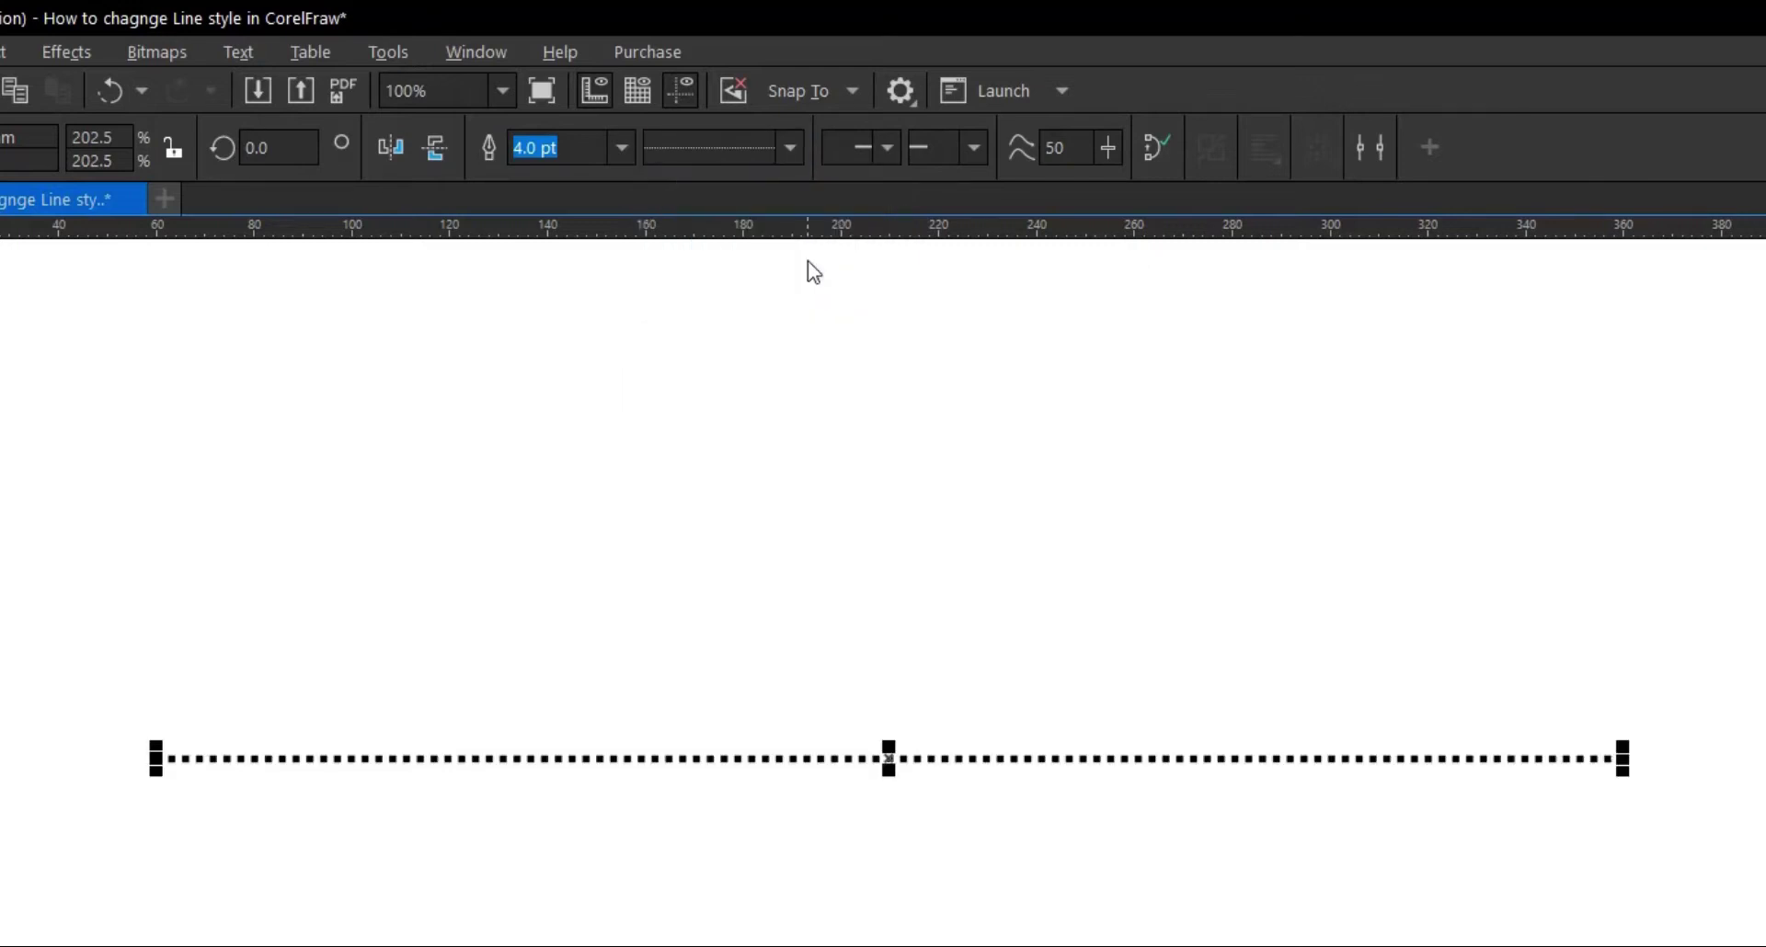
pyautogui.click(789, 147)
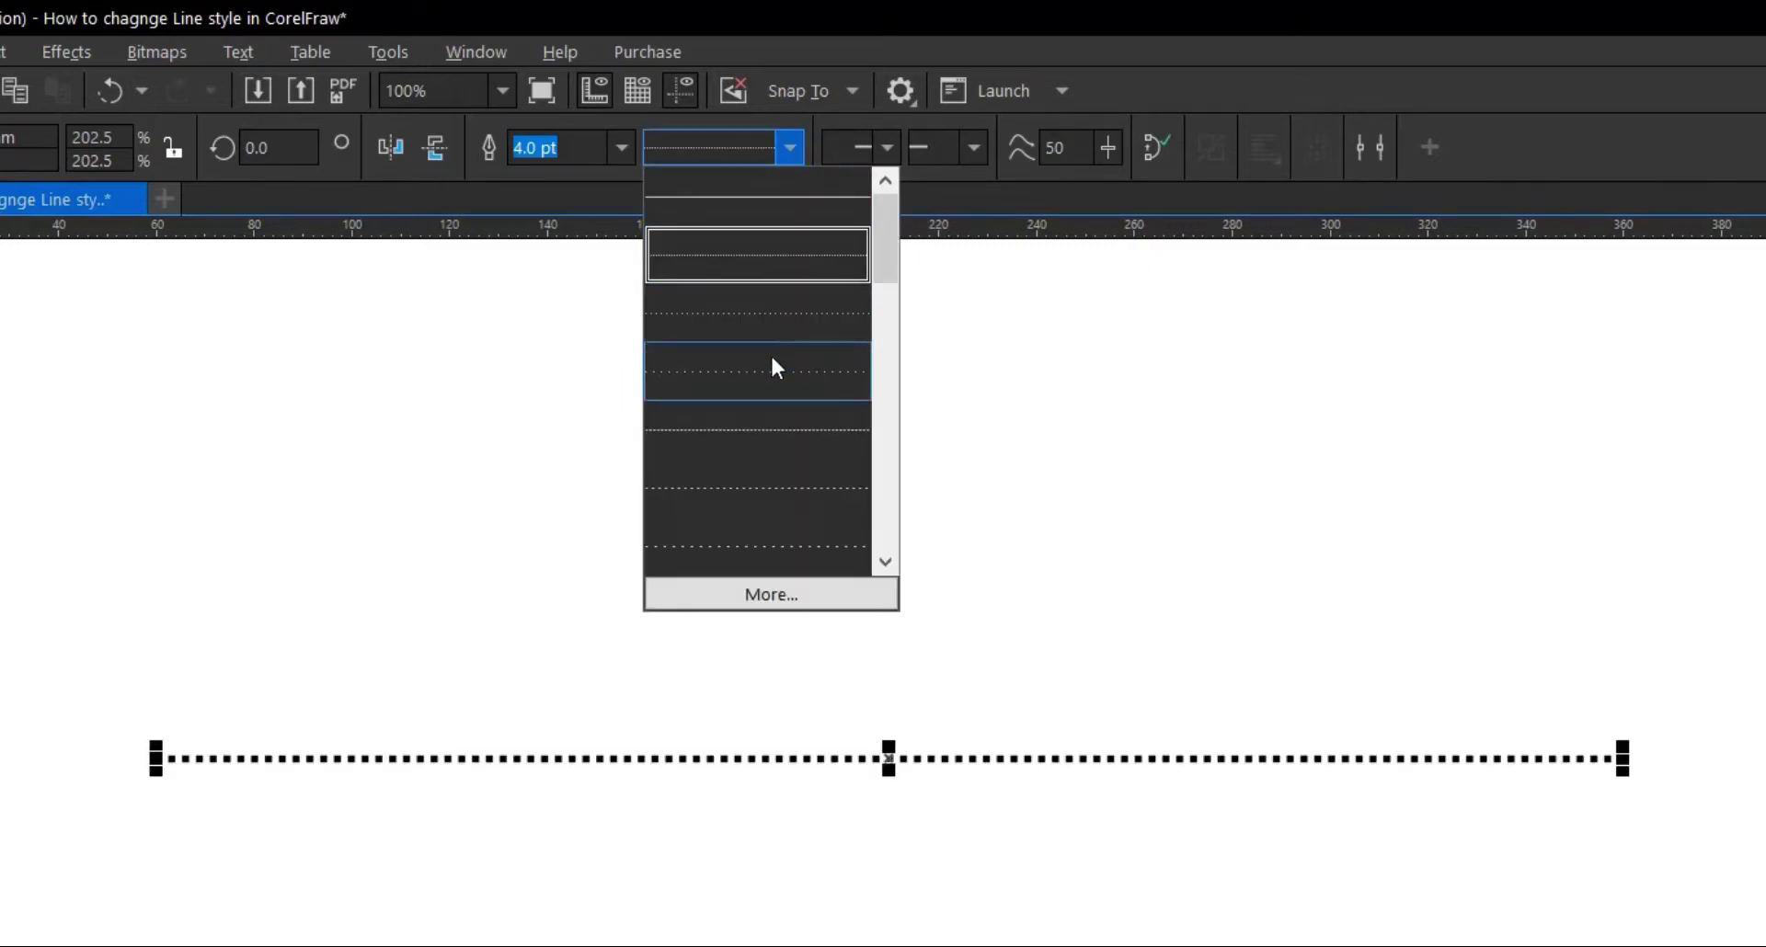
pyautogui.click(777, 368)
pyautogui.click(790, 147)
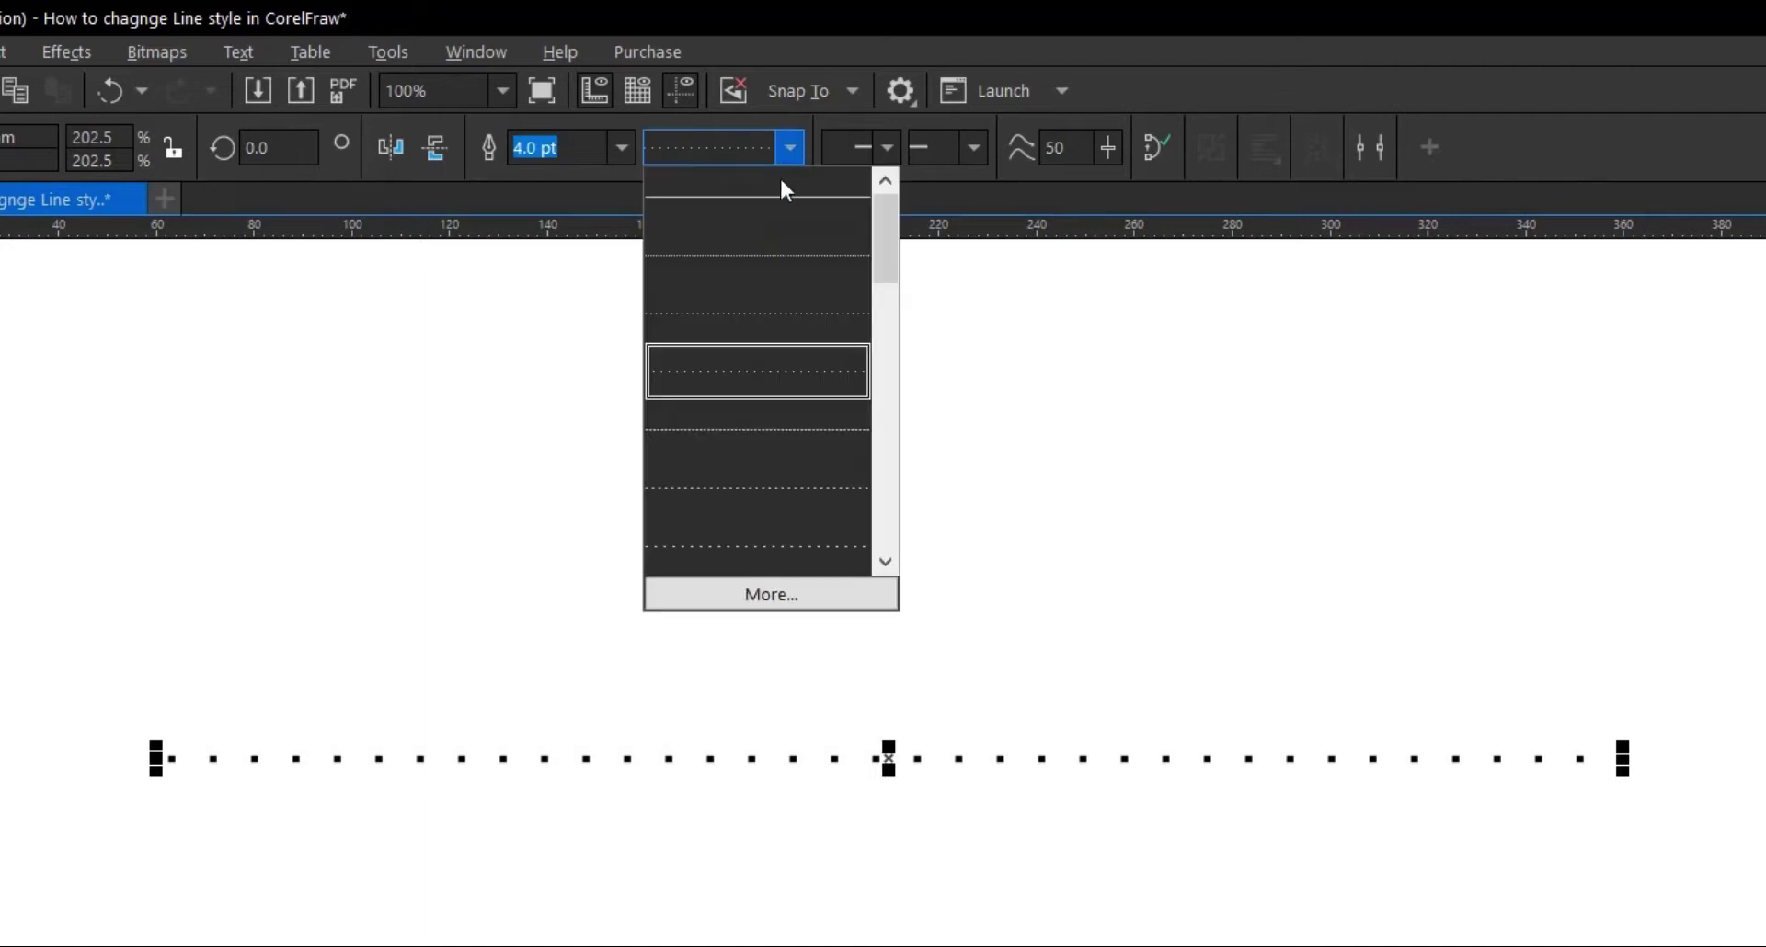
pyautogui.click(725, 438)
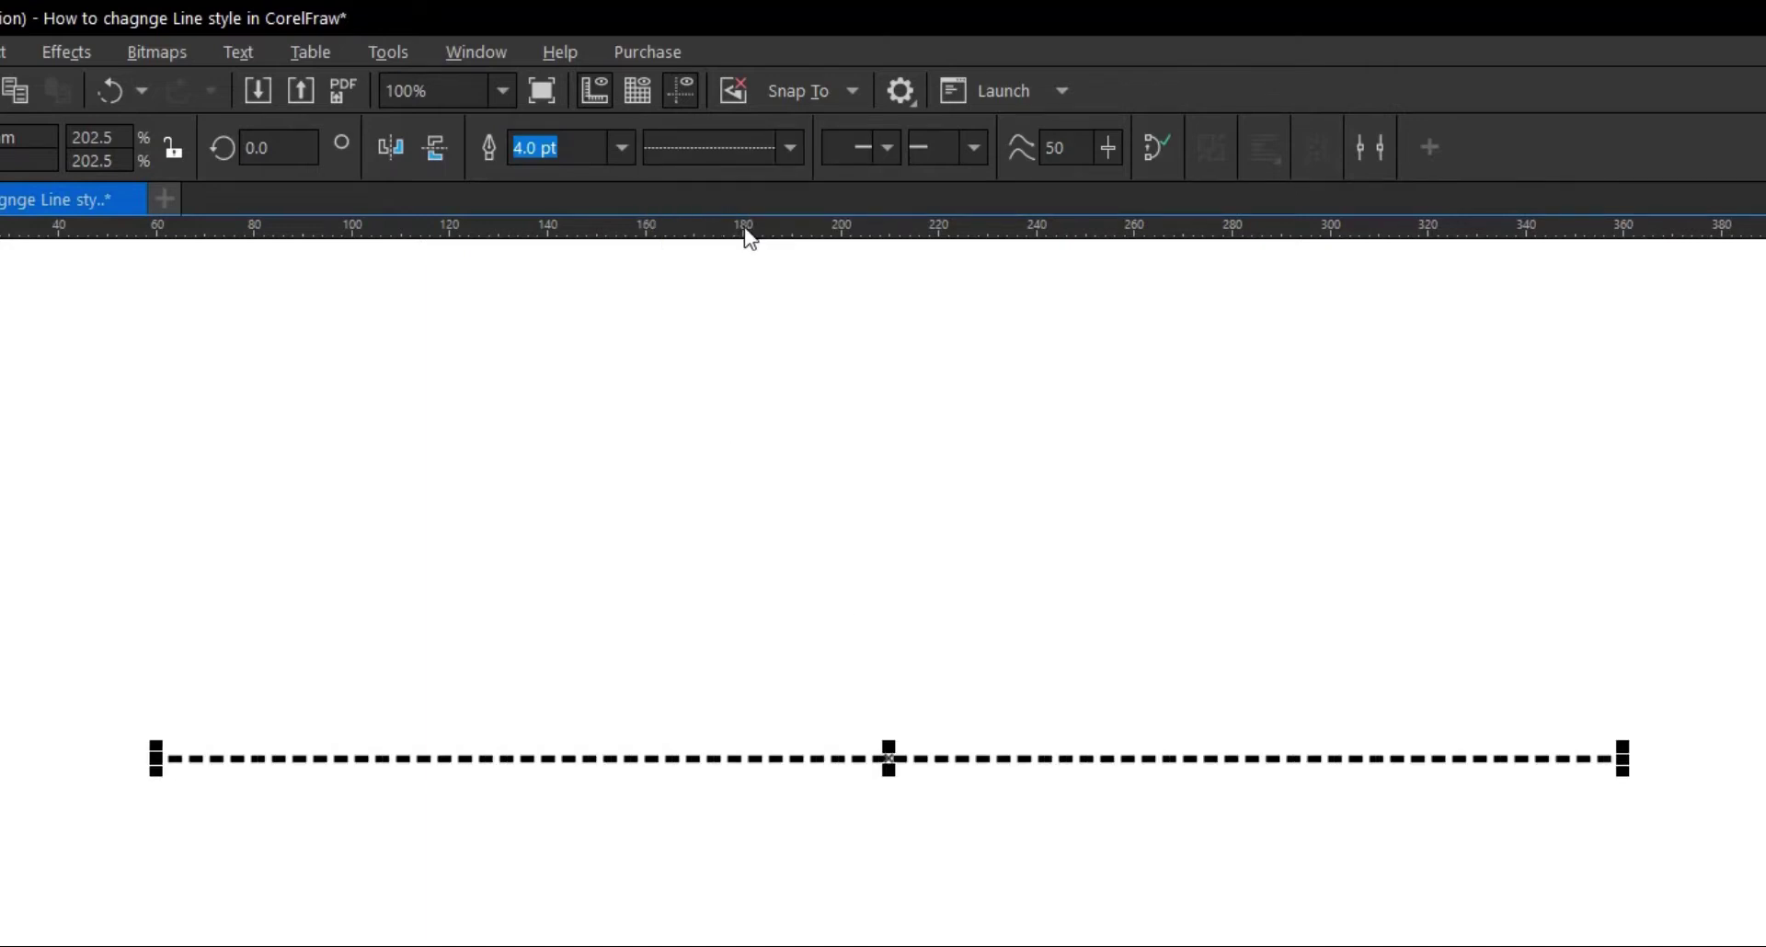
# Step: Try a dash-dot style, then settle on an evenly dashed line style
pyautogui.click(789, 147)
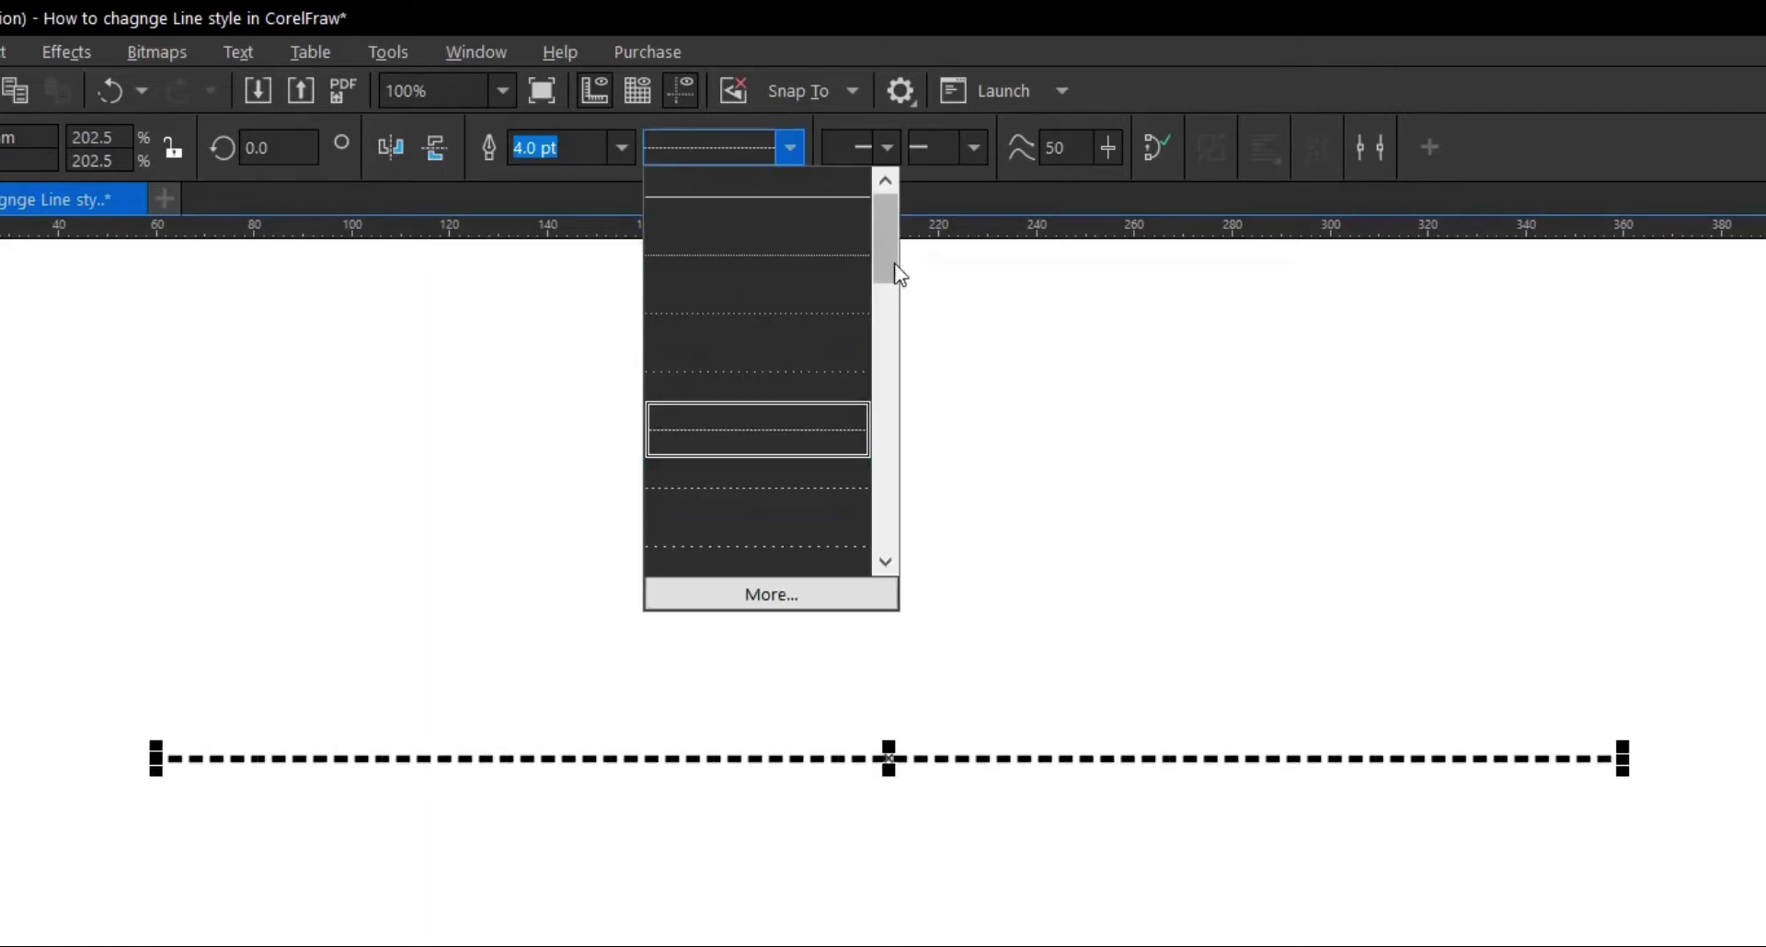
pyautogui.moveTo(887, 262); pyautogui.dragTo(890, 520)
pyautogui.click(798, 532)
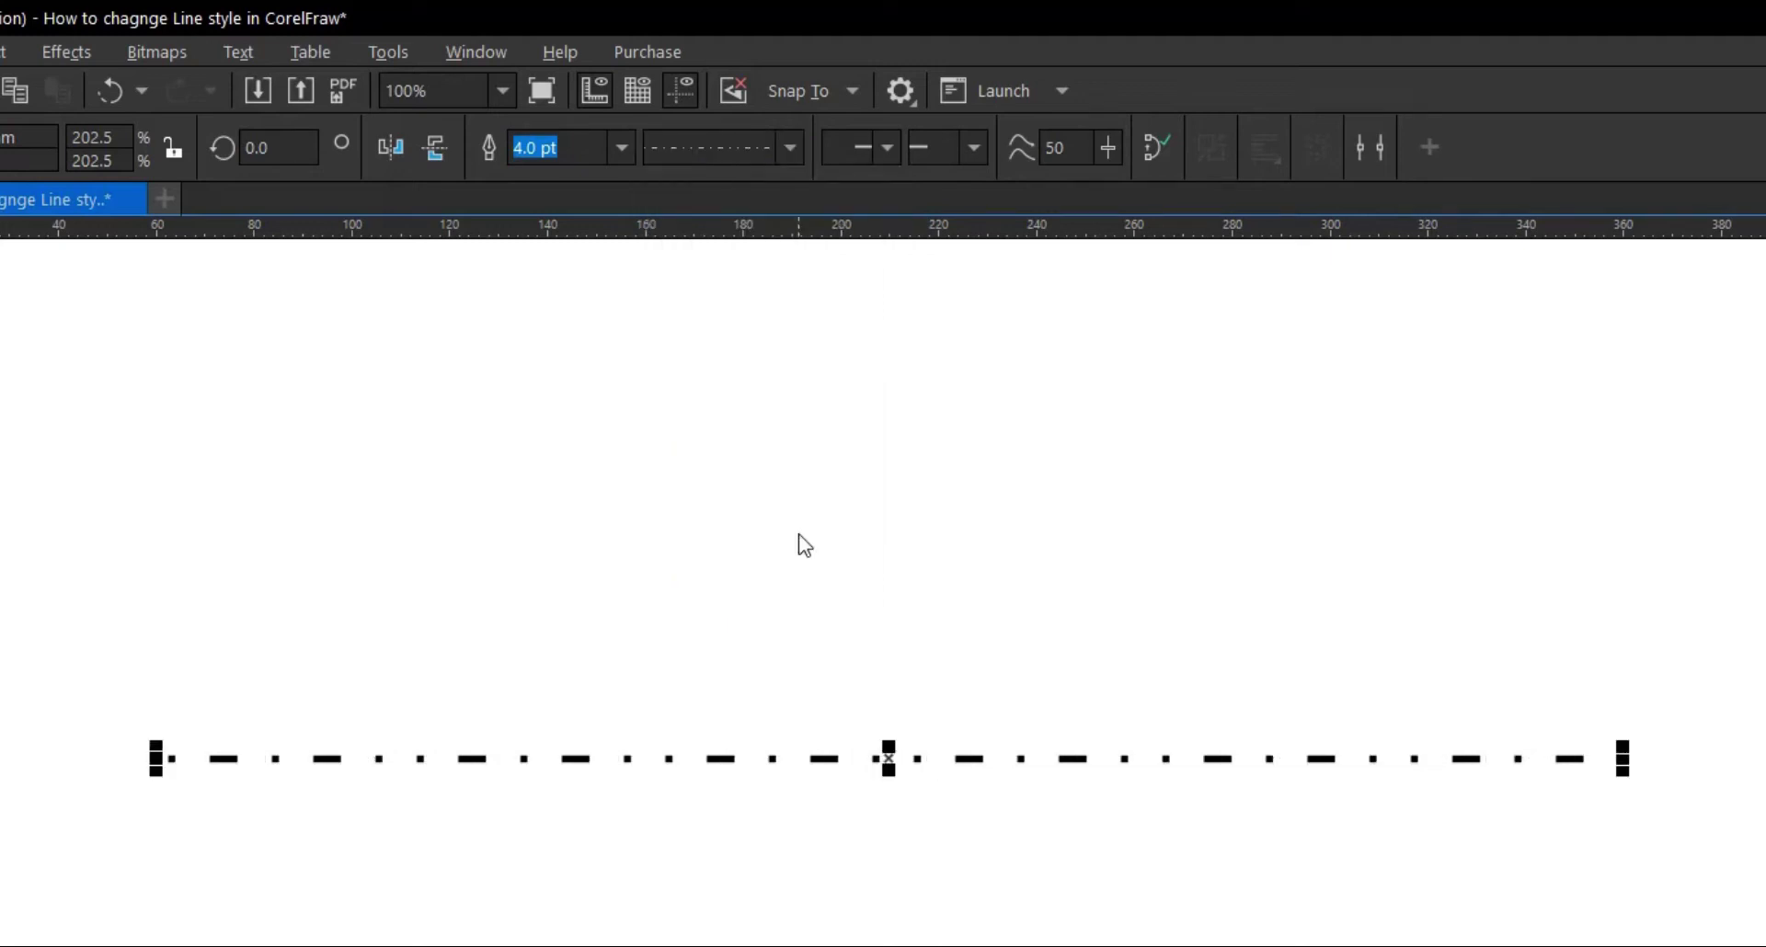
pyautogui.click(790, 147)
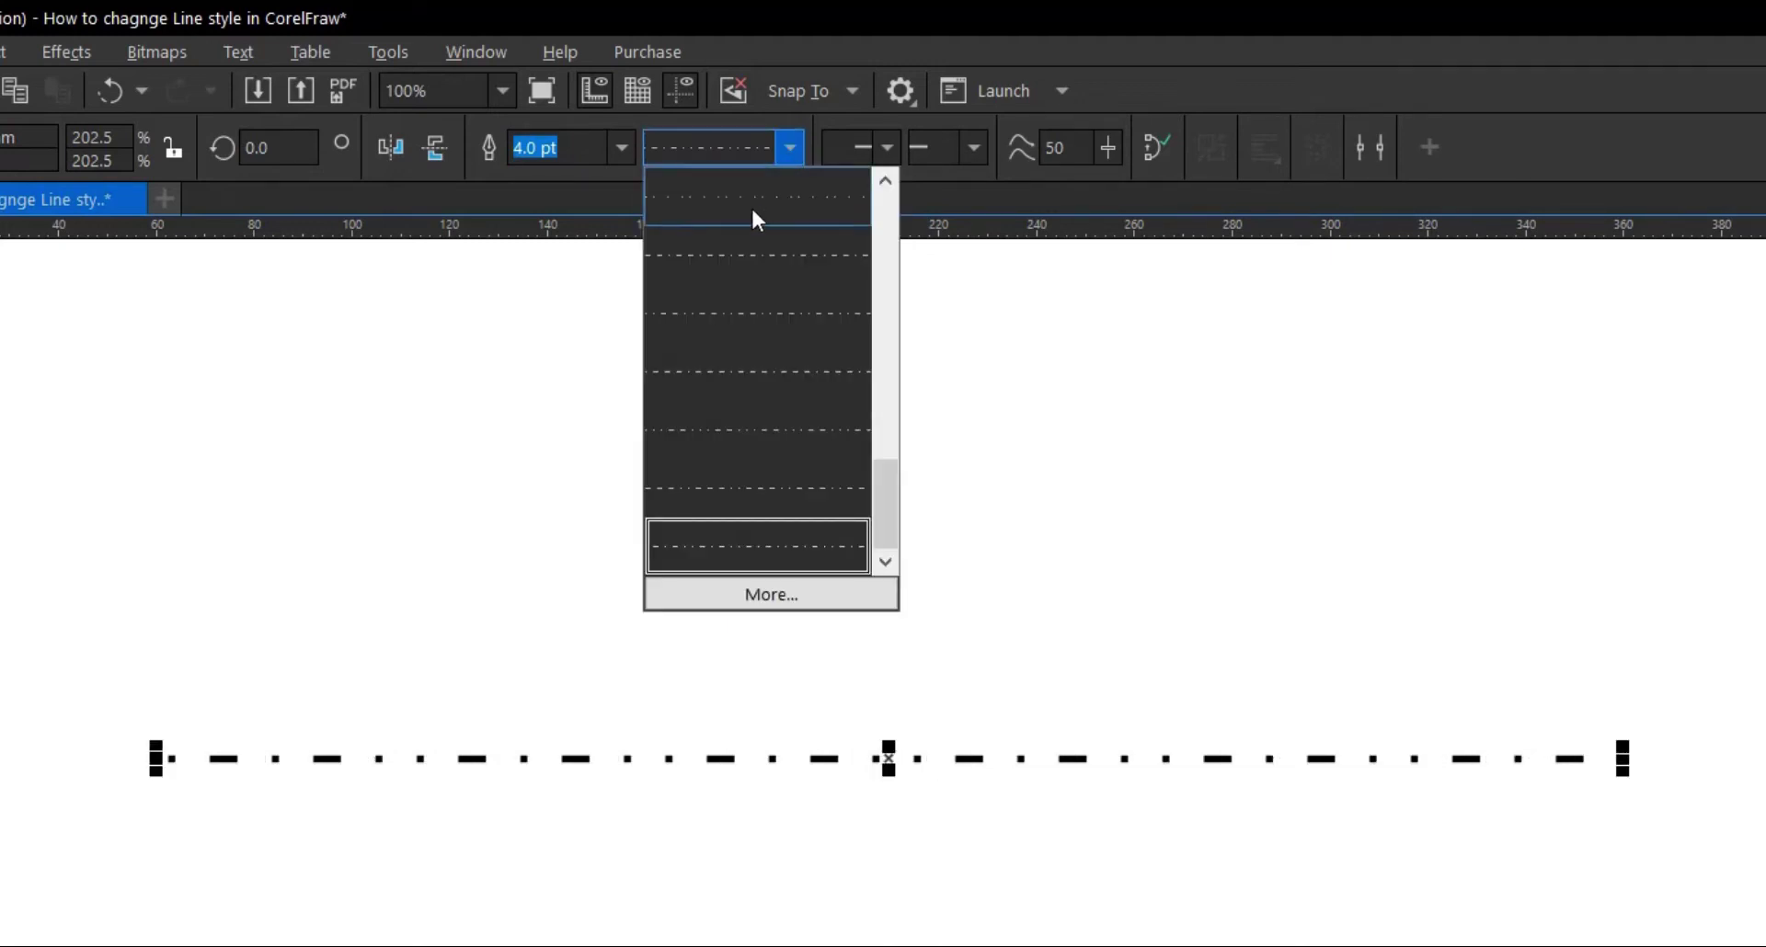
pyautogui.moveTo(885, 472); pyautogui.dragTo(884, 216)
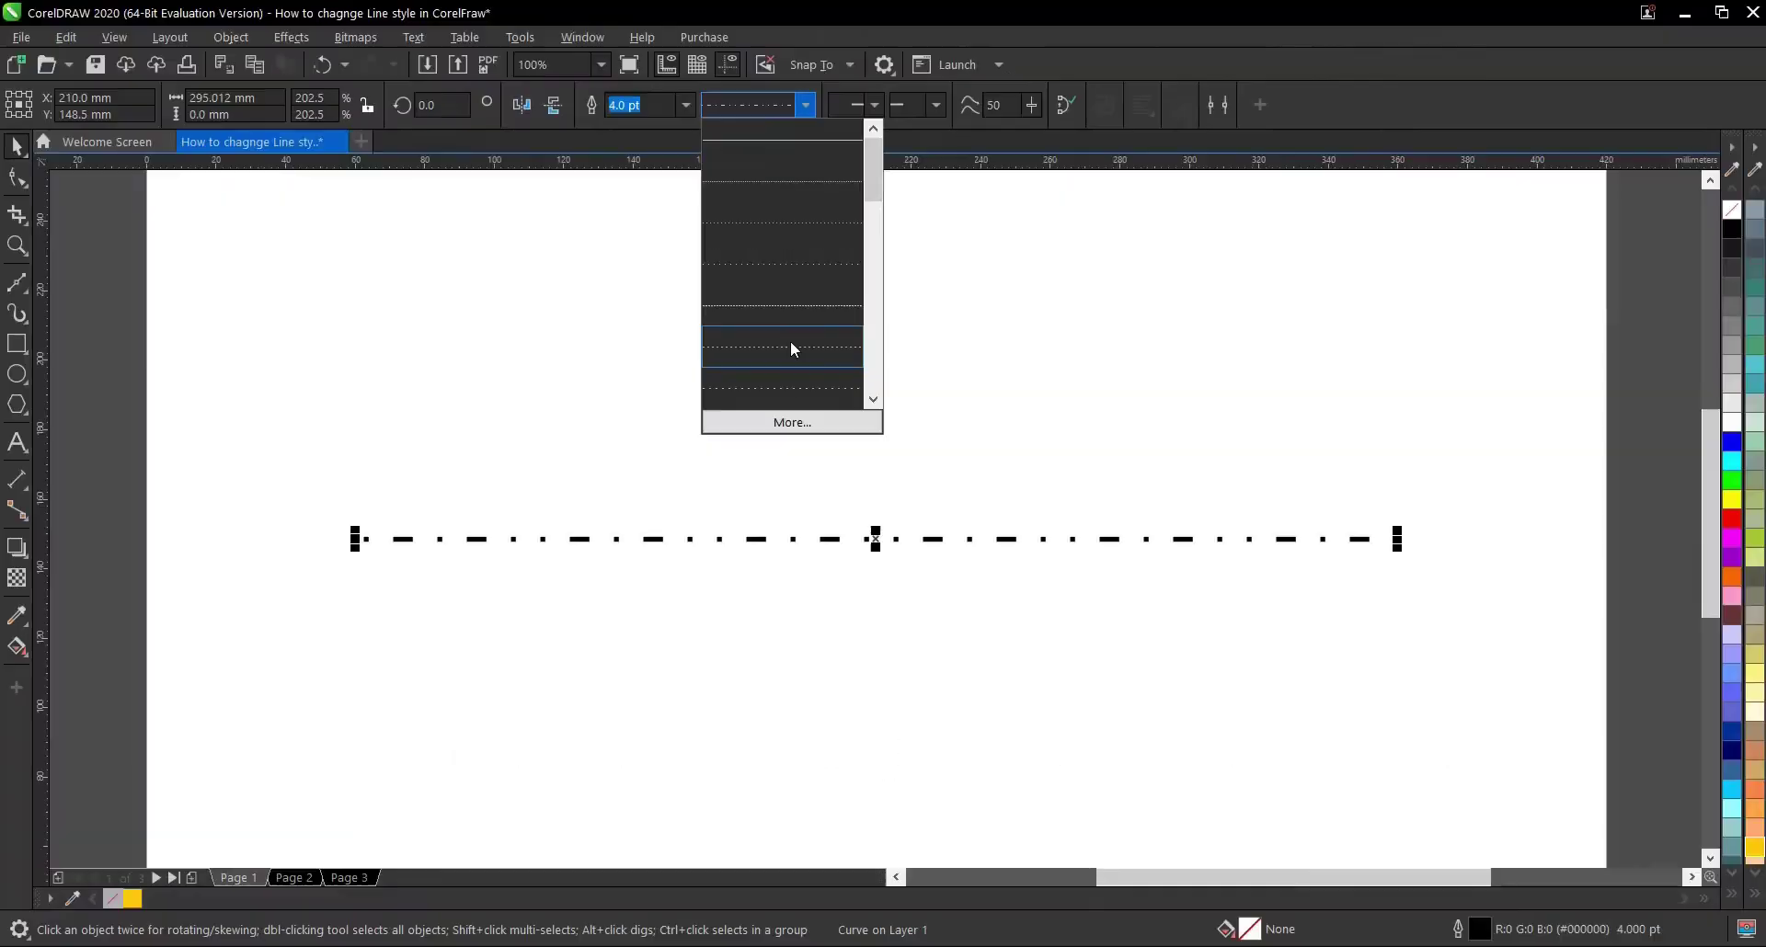
pyautogui.click(774, 485)
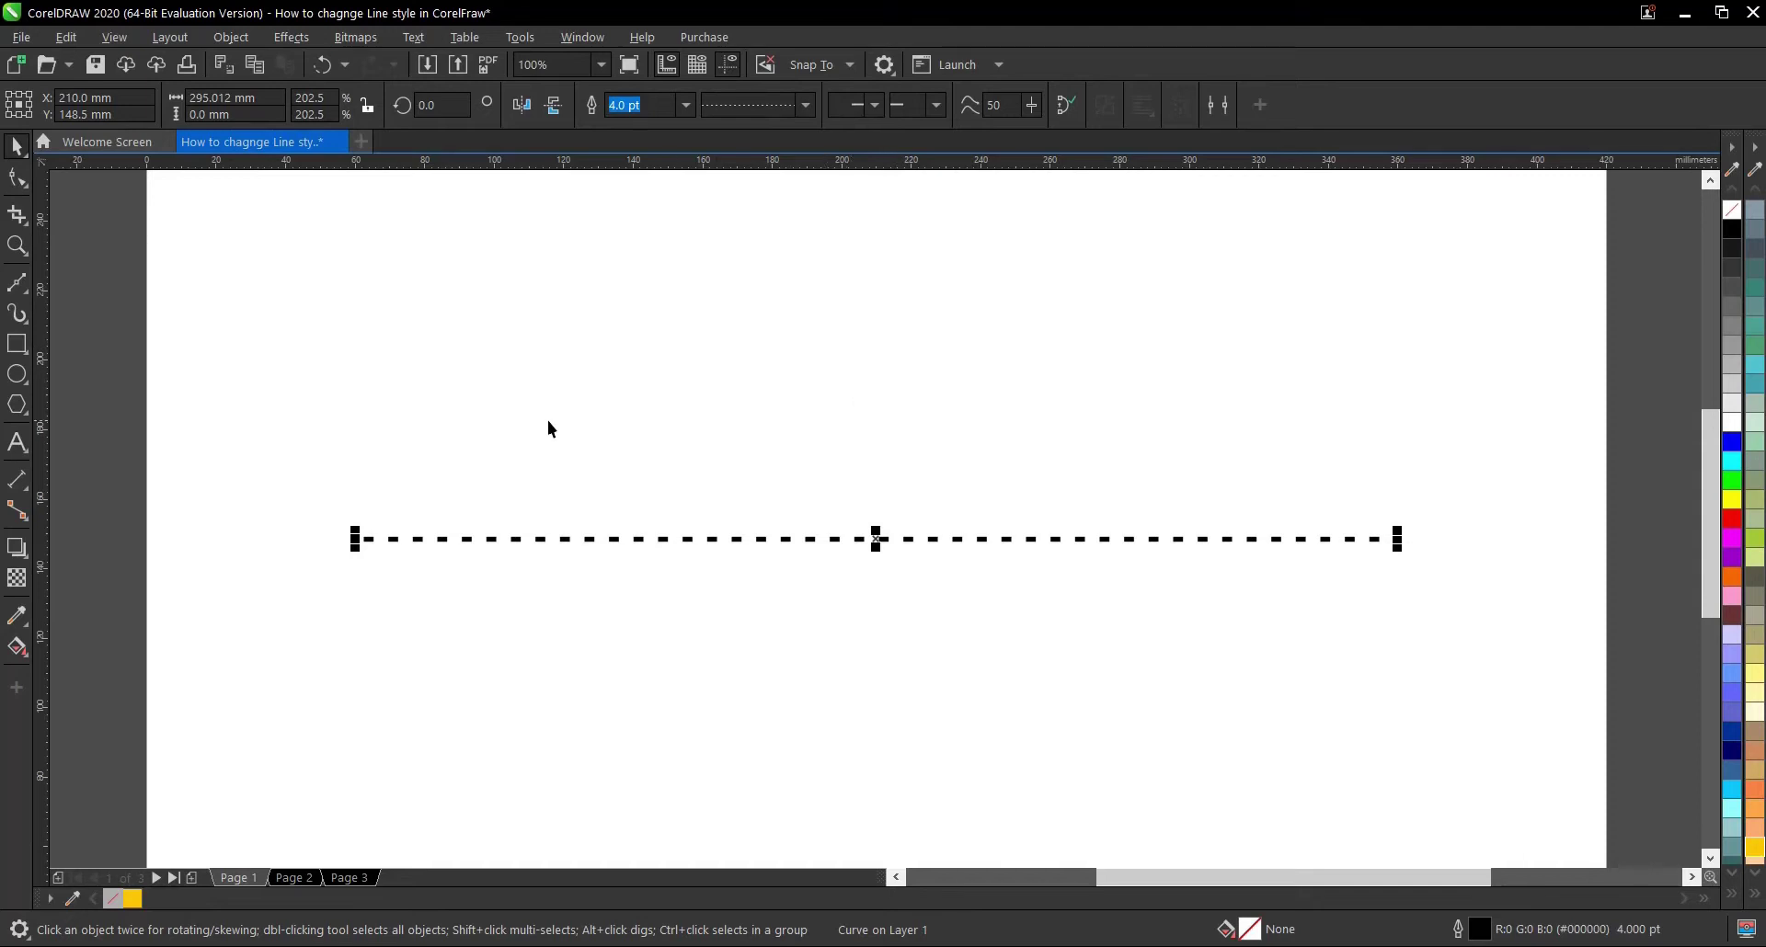
# Step: Reselect the dashed line and open its Outline Pen settings with the Style list expanded
pyautogui.moveTo(299, 425); pyautogui.dragTo(1343, 671)
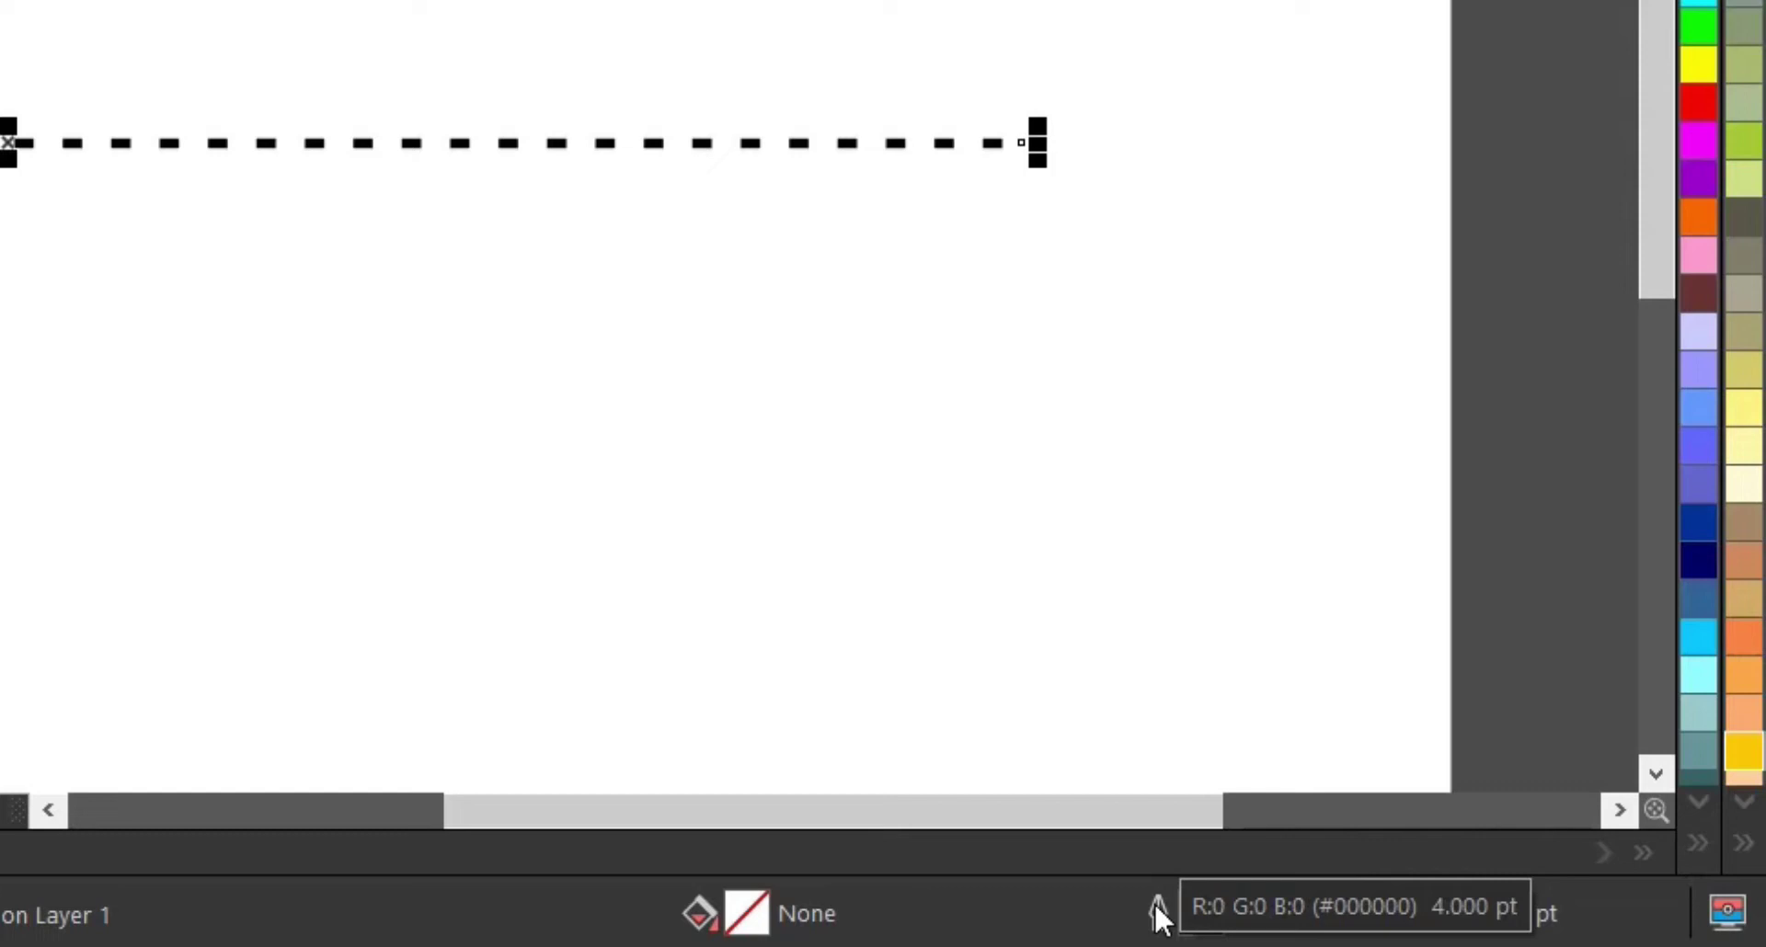
pyautogui.doubleClick(1161, 896)
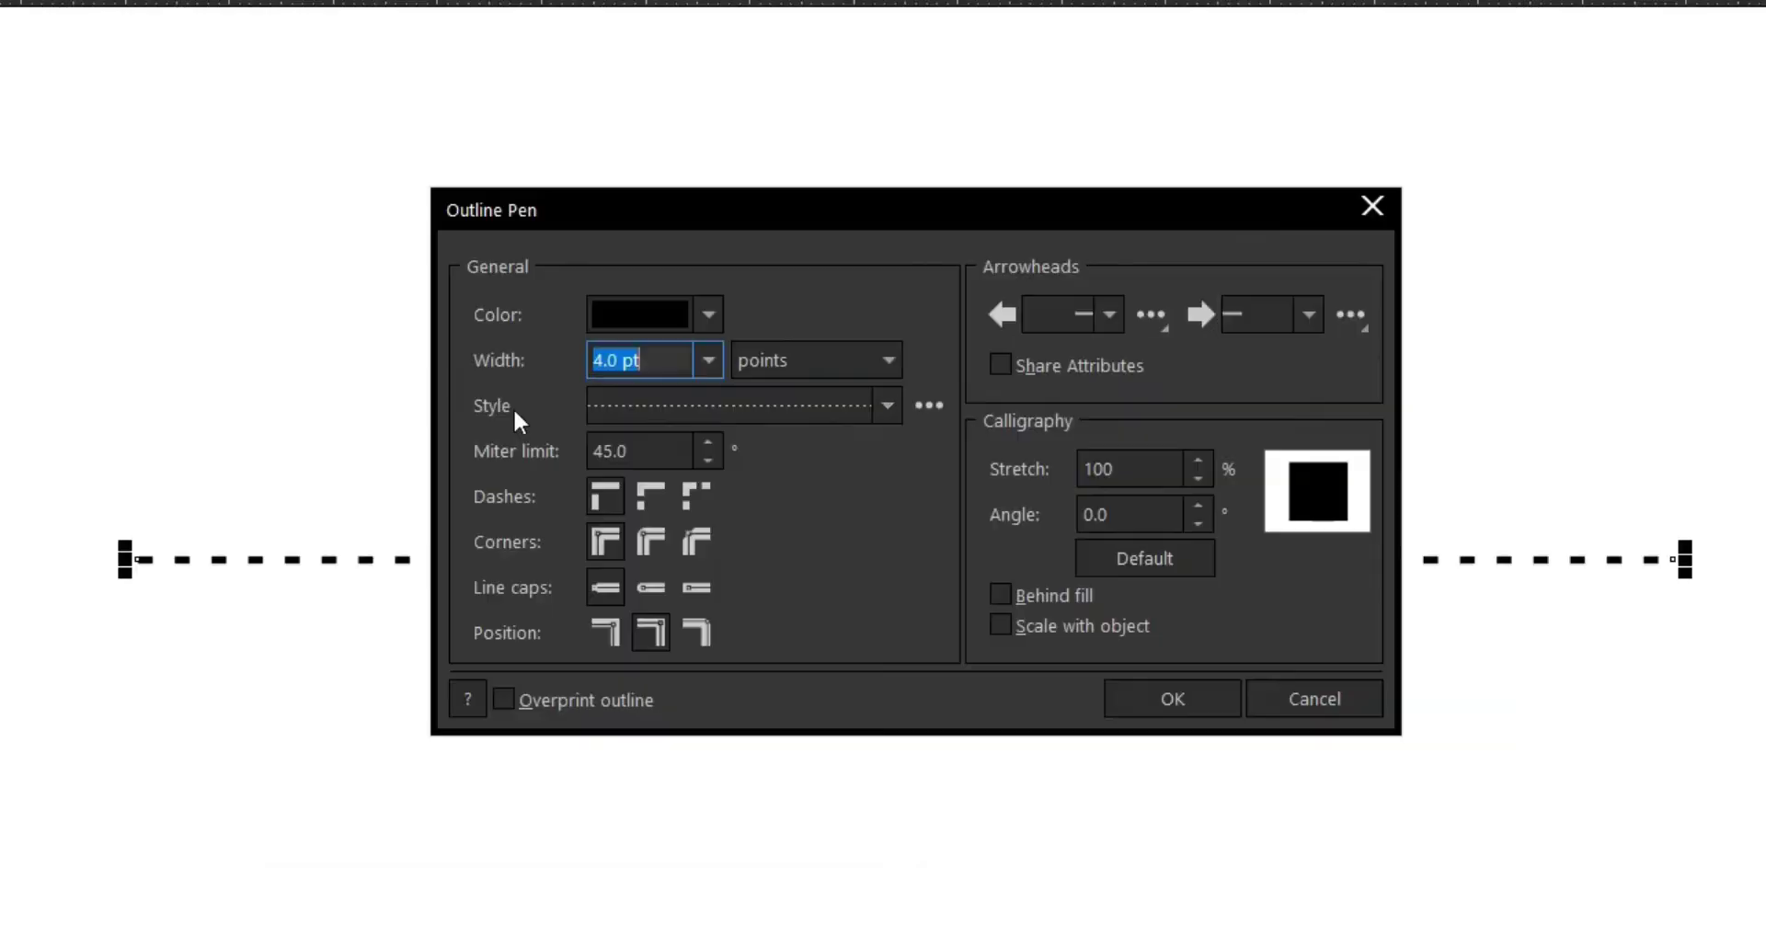
pyautogui.click(887, 406)
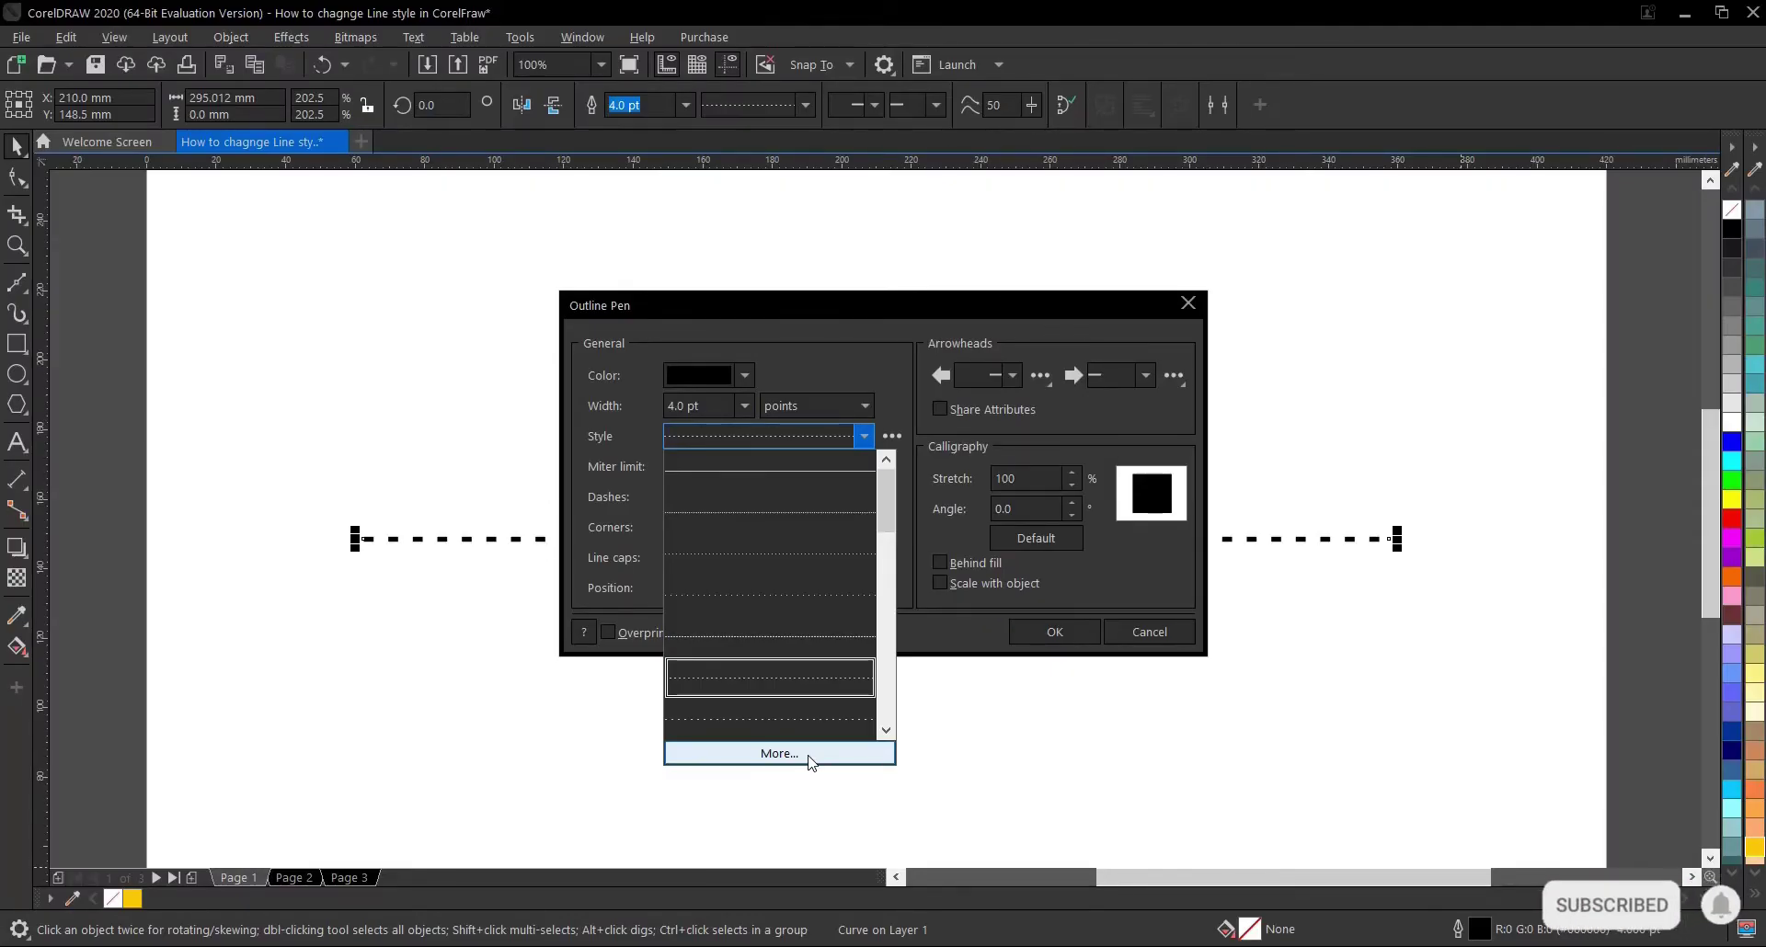
# Step: Open Edit Line Style, move it aside, and drag the pattern's end handle to spread the dashes
pyautogui.click(811, 762)
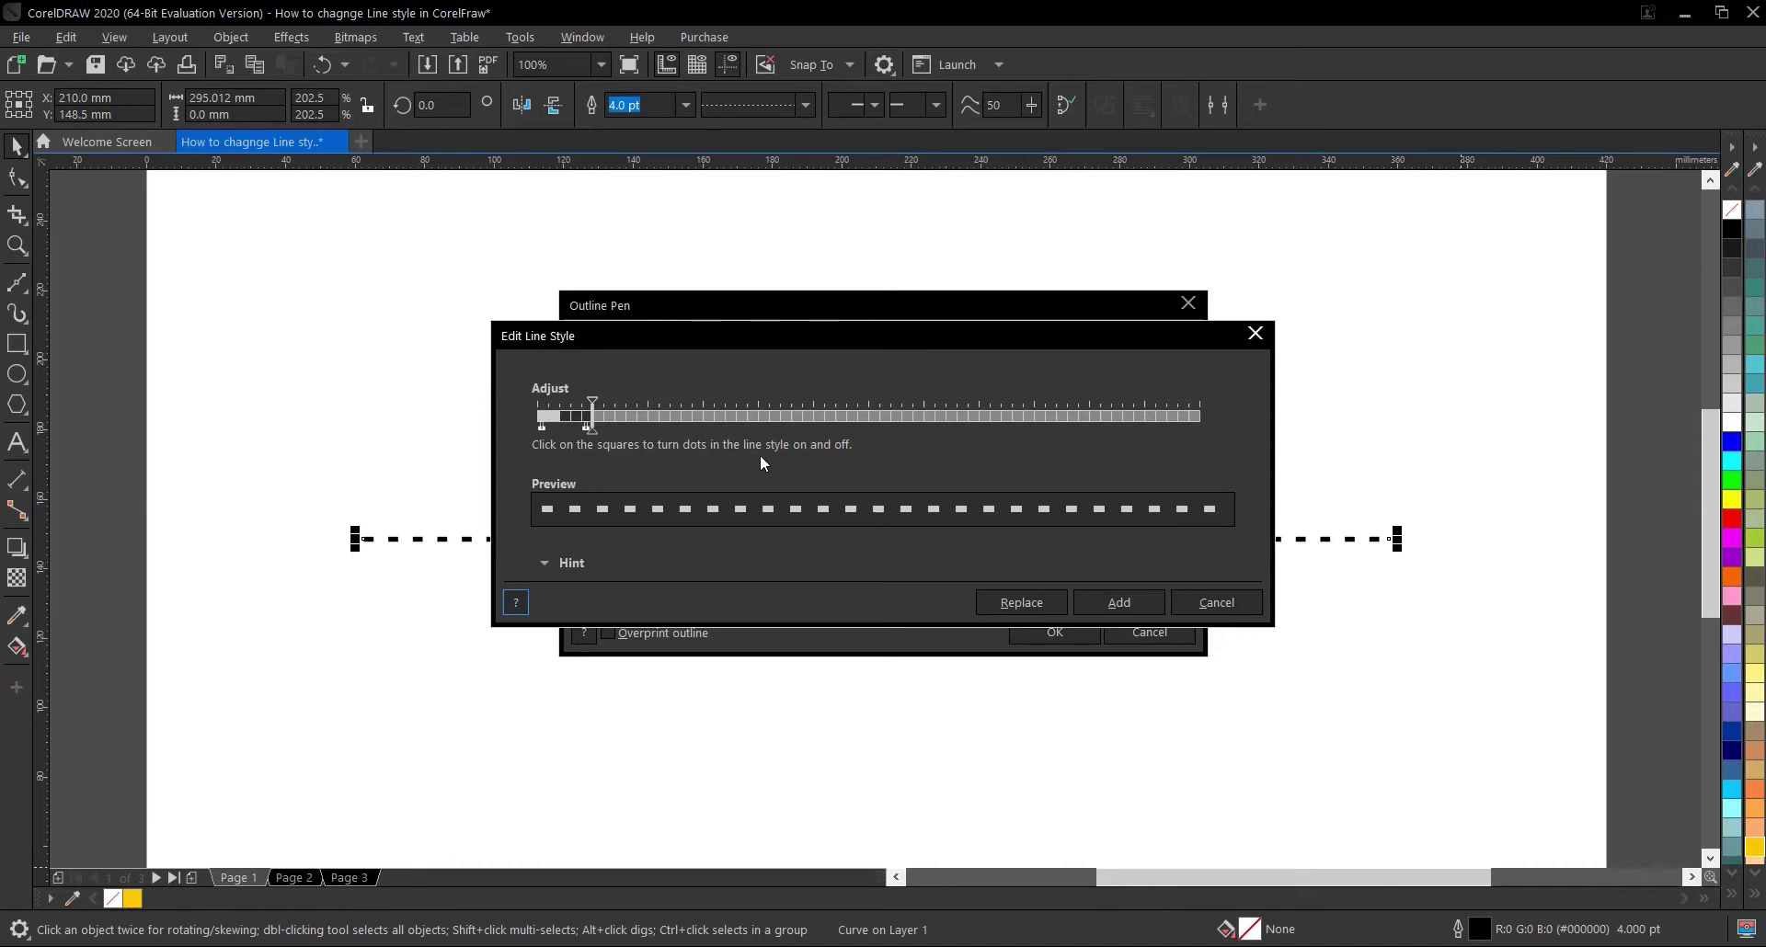
pyautogui.moveTo(773, 336); pyautogui.dragTo(1012, 289)
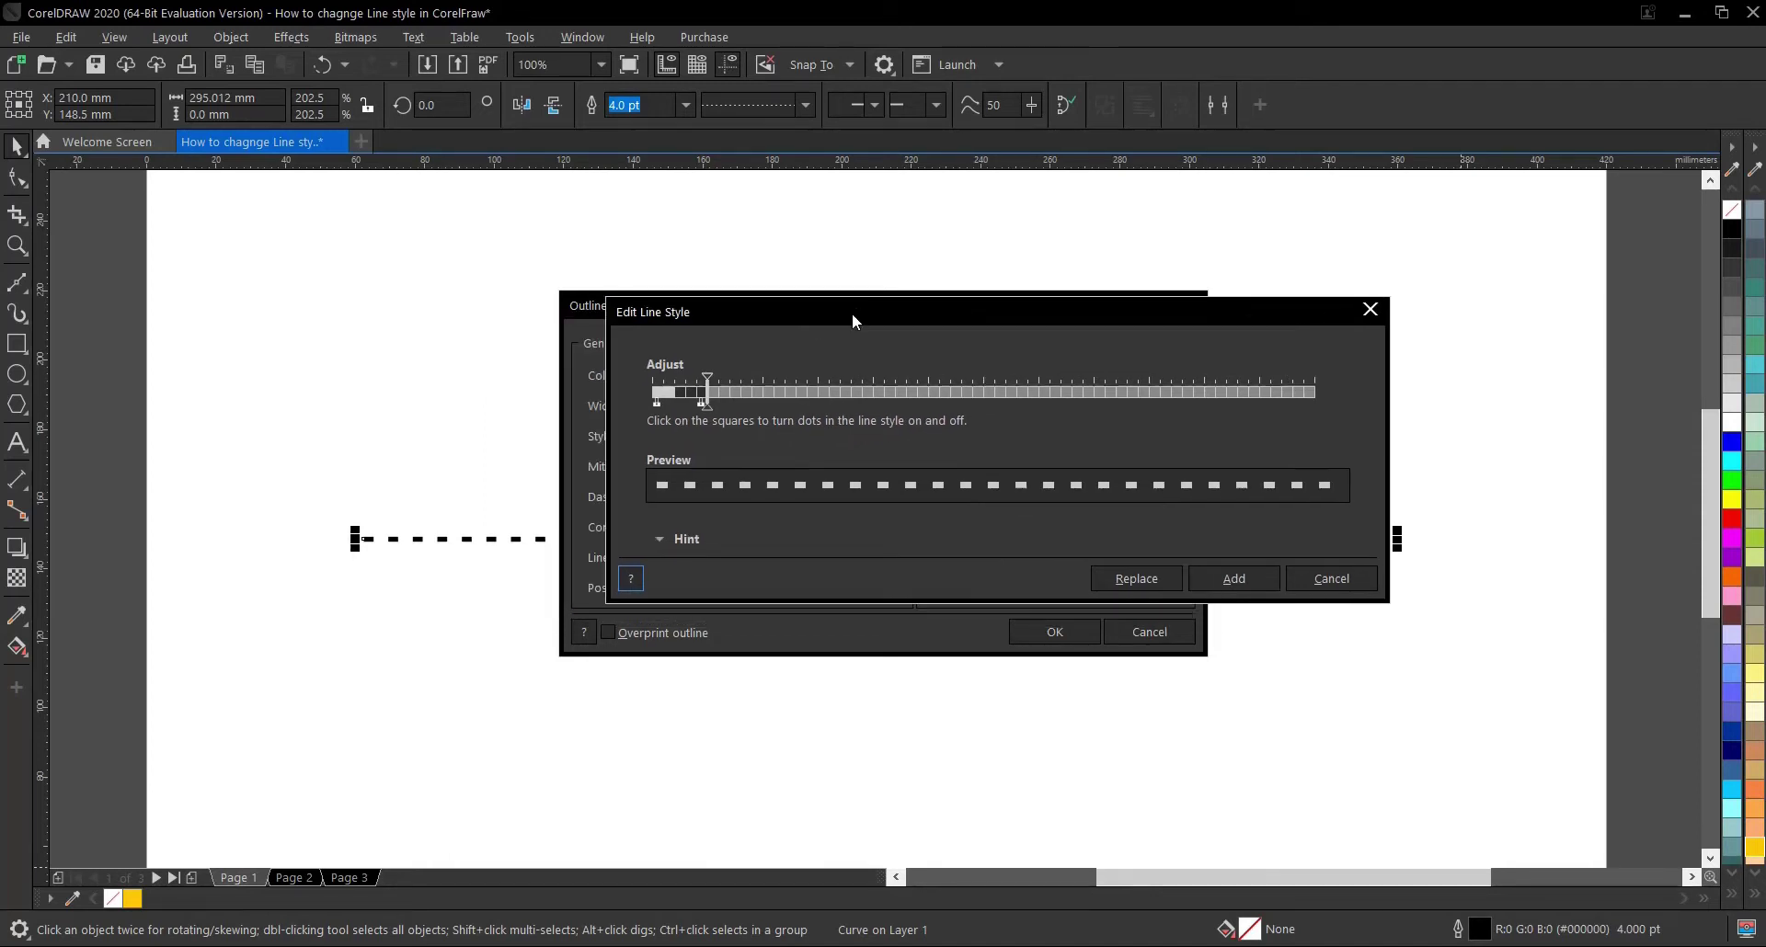
pyautogui.moveTo(834, 382)
pyautogui.mouseDown()
pyautogui.moveTo(870, 384)
pyautogui.moveTo(824, 388)
pyautogui.mouseUp()
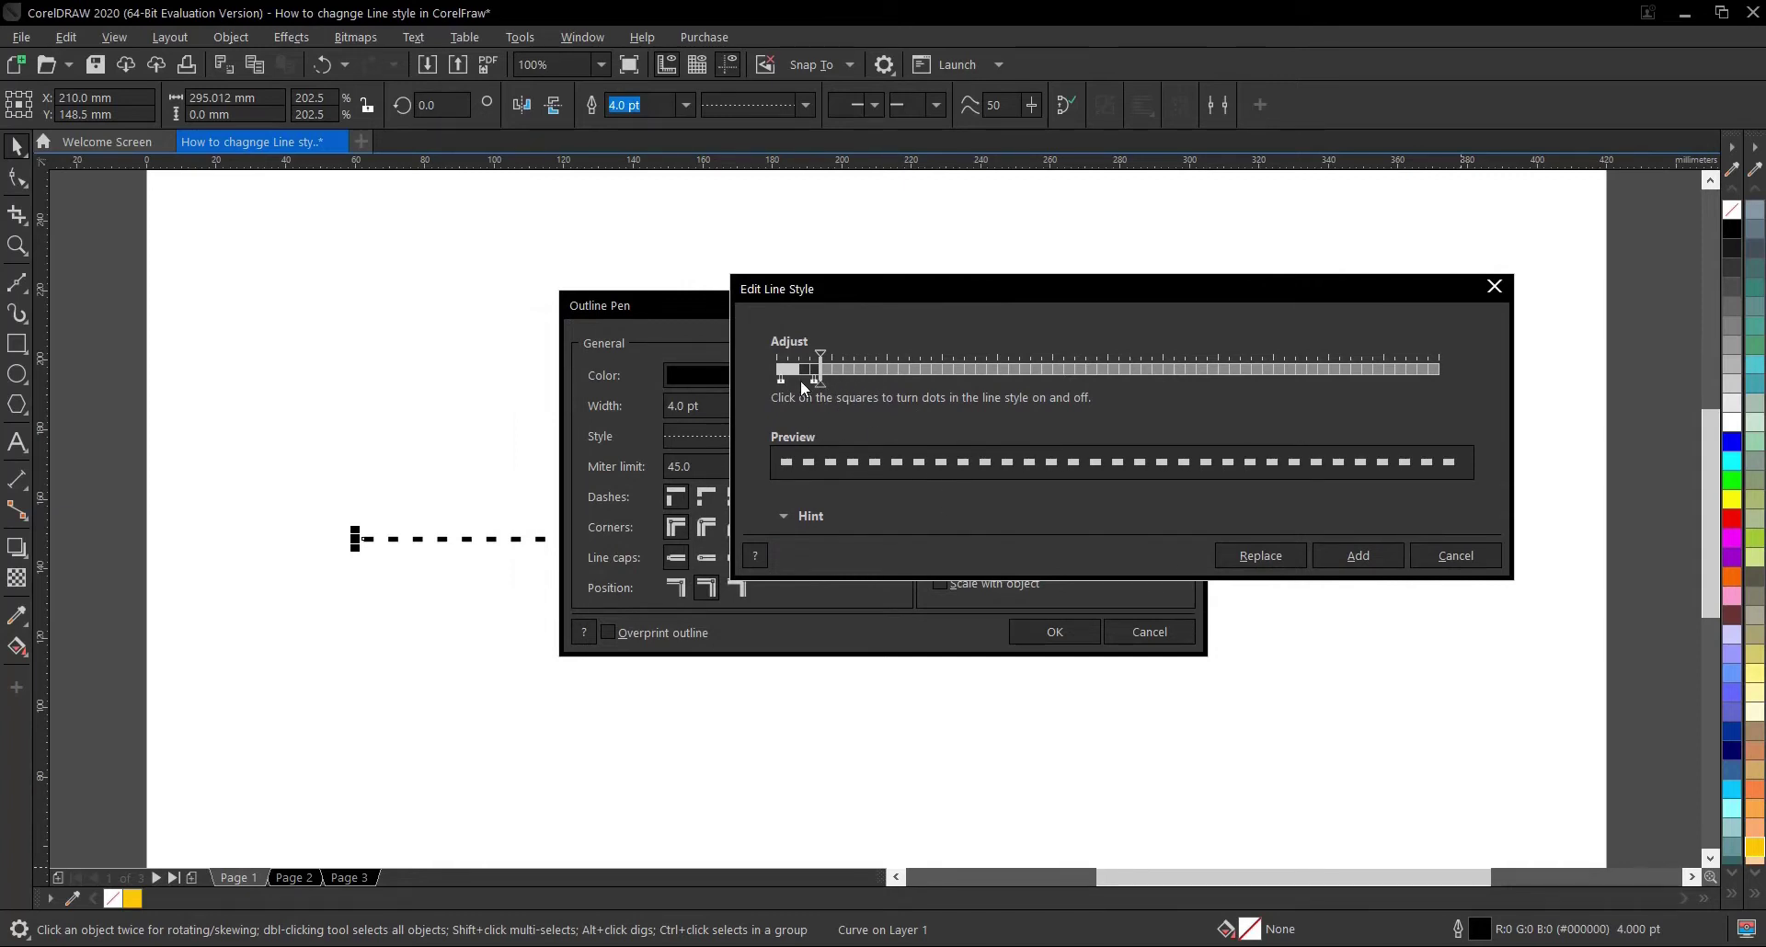
pyautogui.moveTo(819, 384)
pyautogui.mouseDown()
pyautogui.moveTo(904, 395)
pyautogui.moveTo(809, 392)
pyautogui.moveTo(881, 394)
pyautogui.moveTo(840, 384)
pyautogui.mouseUp()
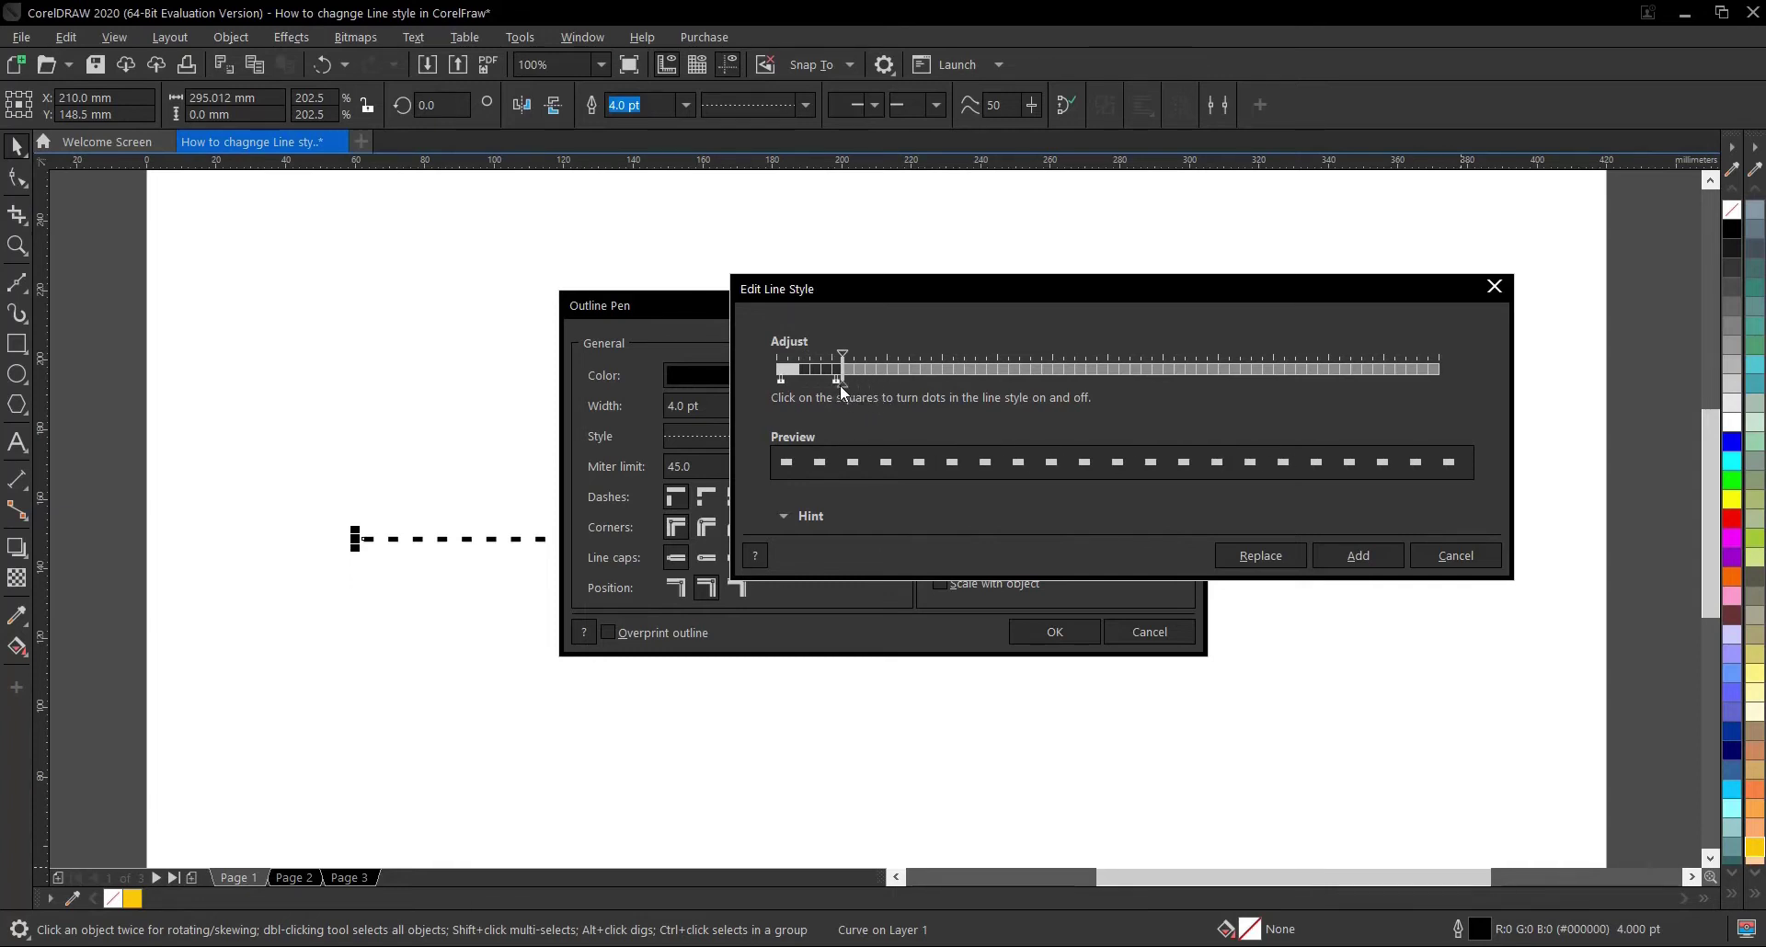
# Step: View the dash pattern hint, cancel Edit Line Style, and confirm Outline Pen, keeping the 4.0 pt dashed line
pyautogui.click(791, 517)
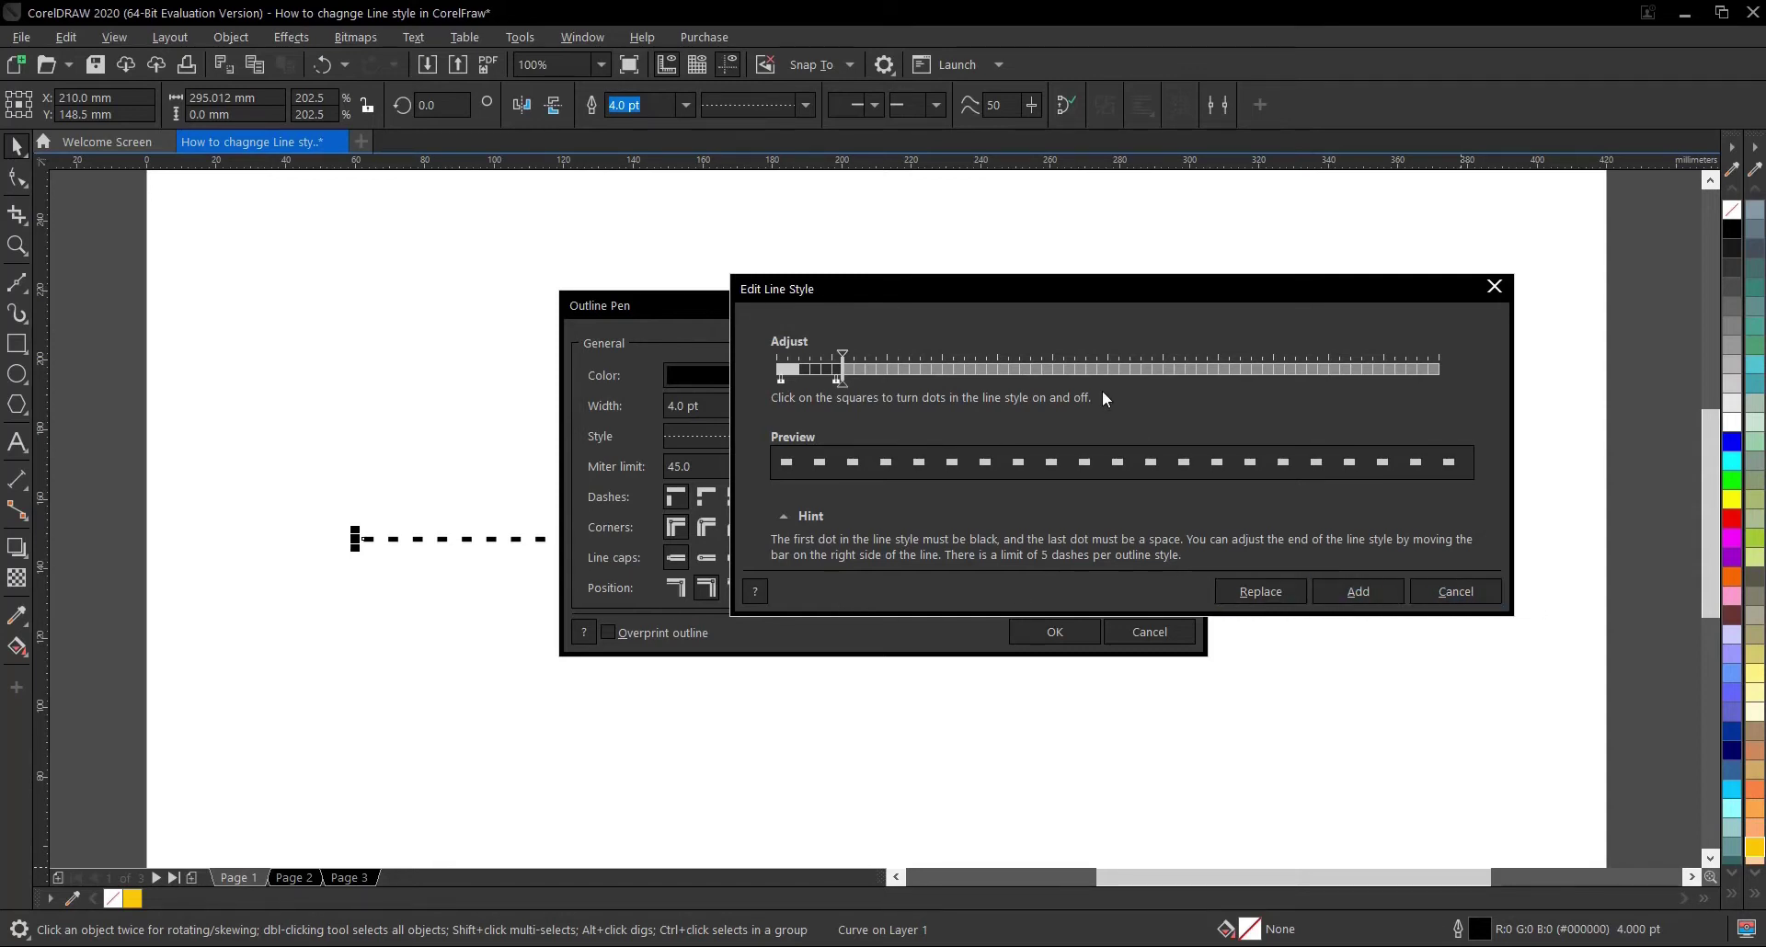
pyautogui.moveTo(1076, 304); pyautogui.dragTo(895, 292)
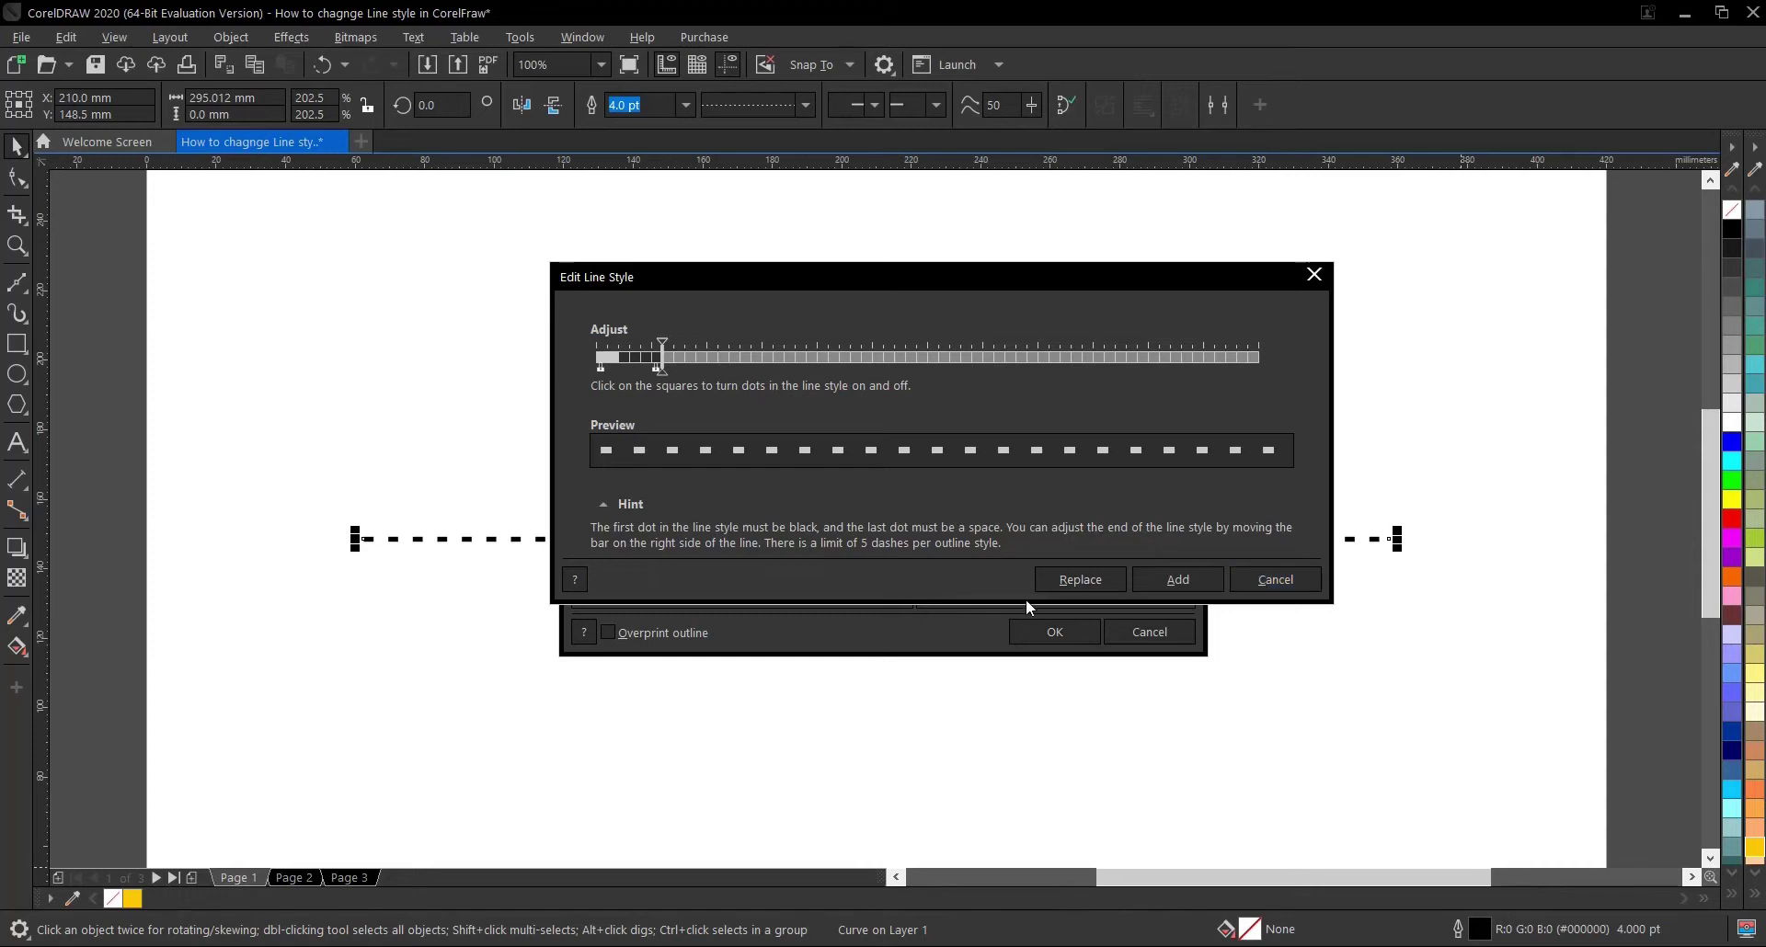
pyautogui.click(1255, 581)
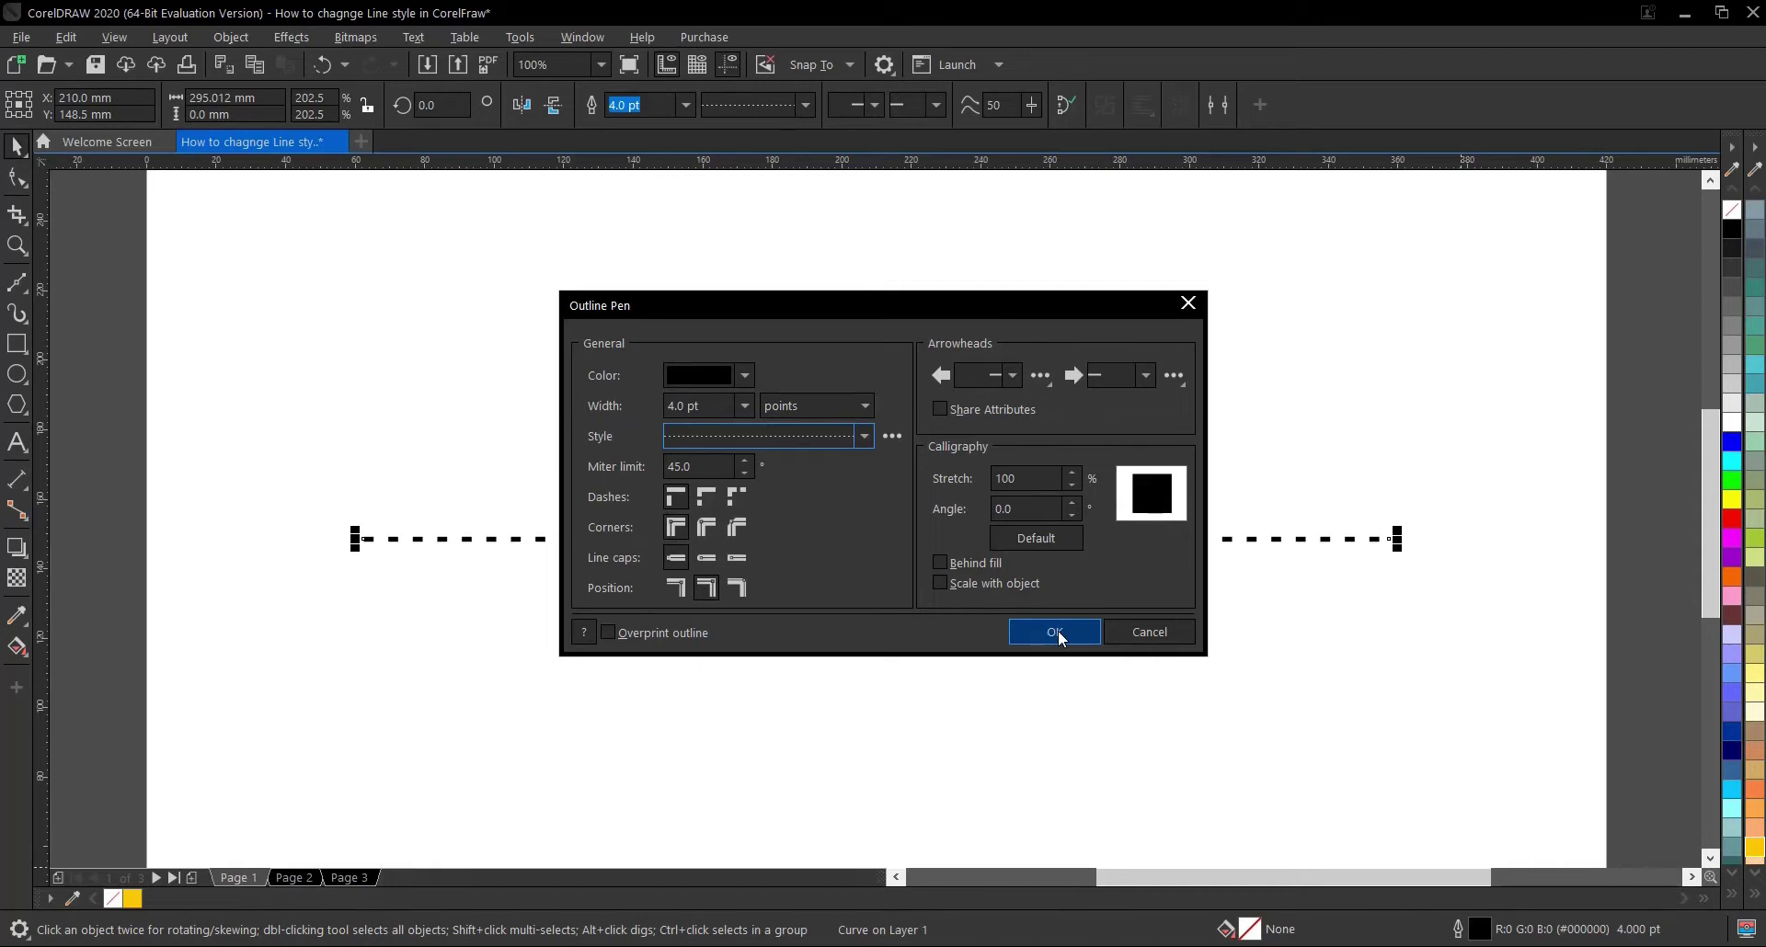
pyautogui.click(1060, 634)
pyautogui.scroll(-1, 1028, 582)
pyautogui.scroll(1, 1022, 576)
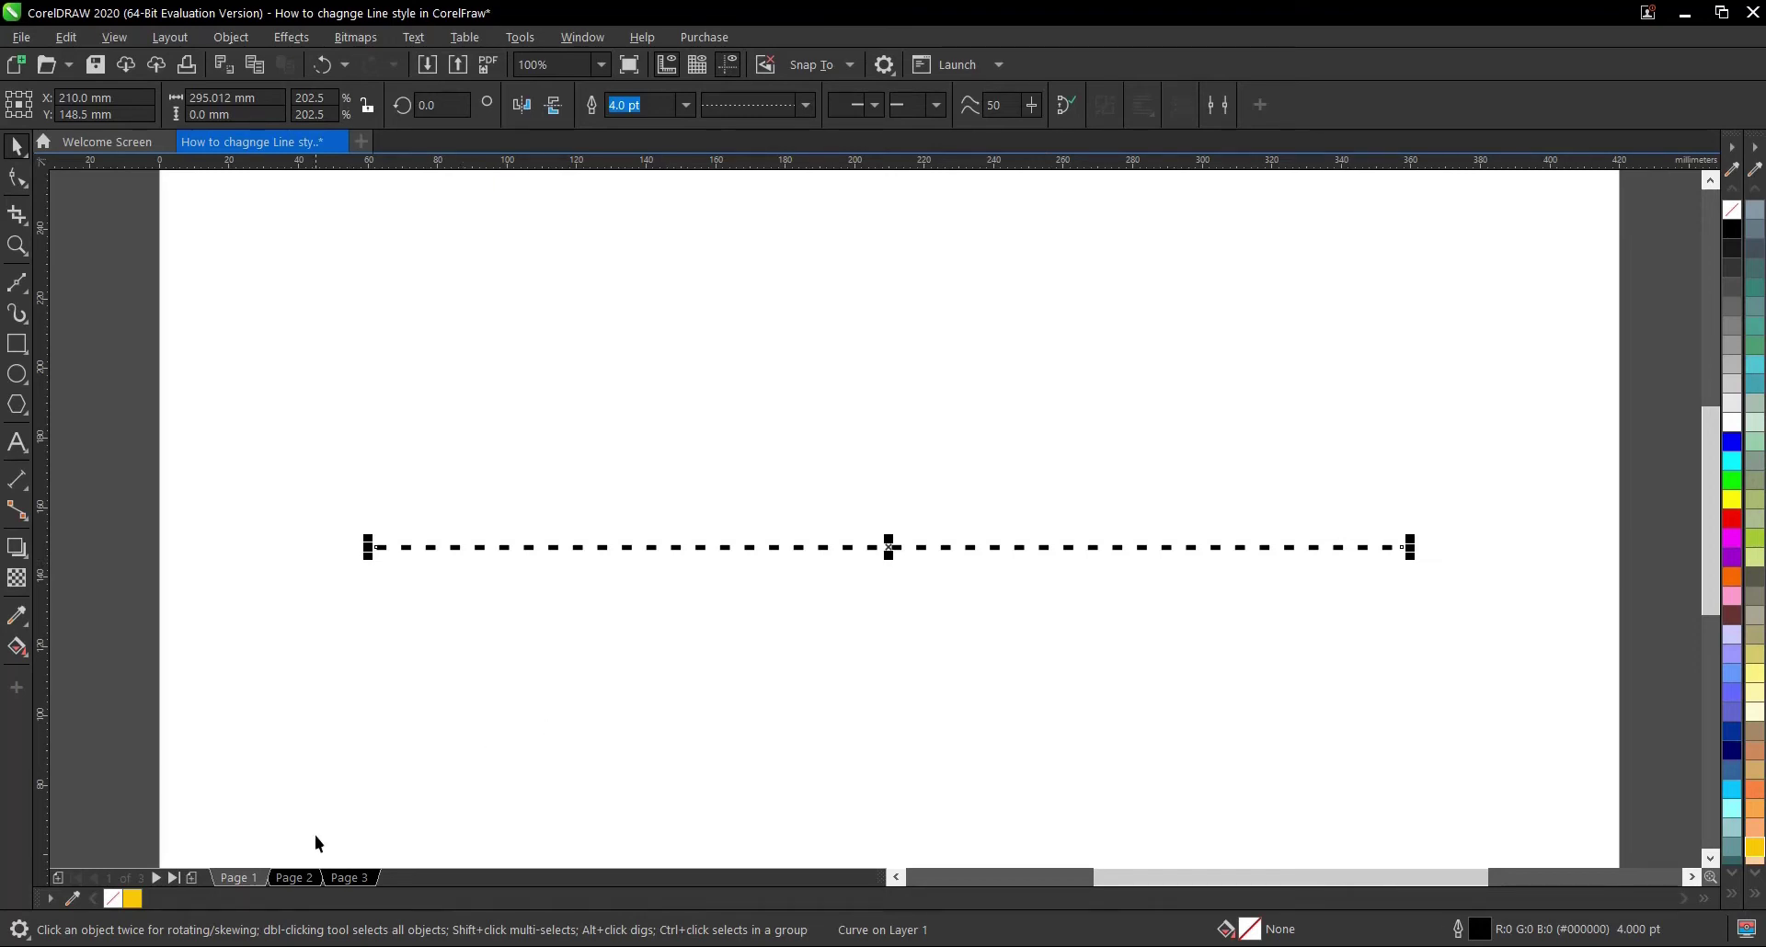
# Step: On Page 2, select the circle and give it a fine dotted outline
pyautogui.click(313, 878)
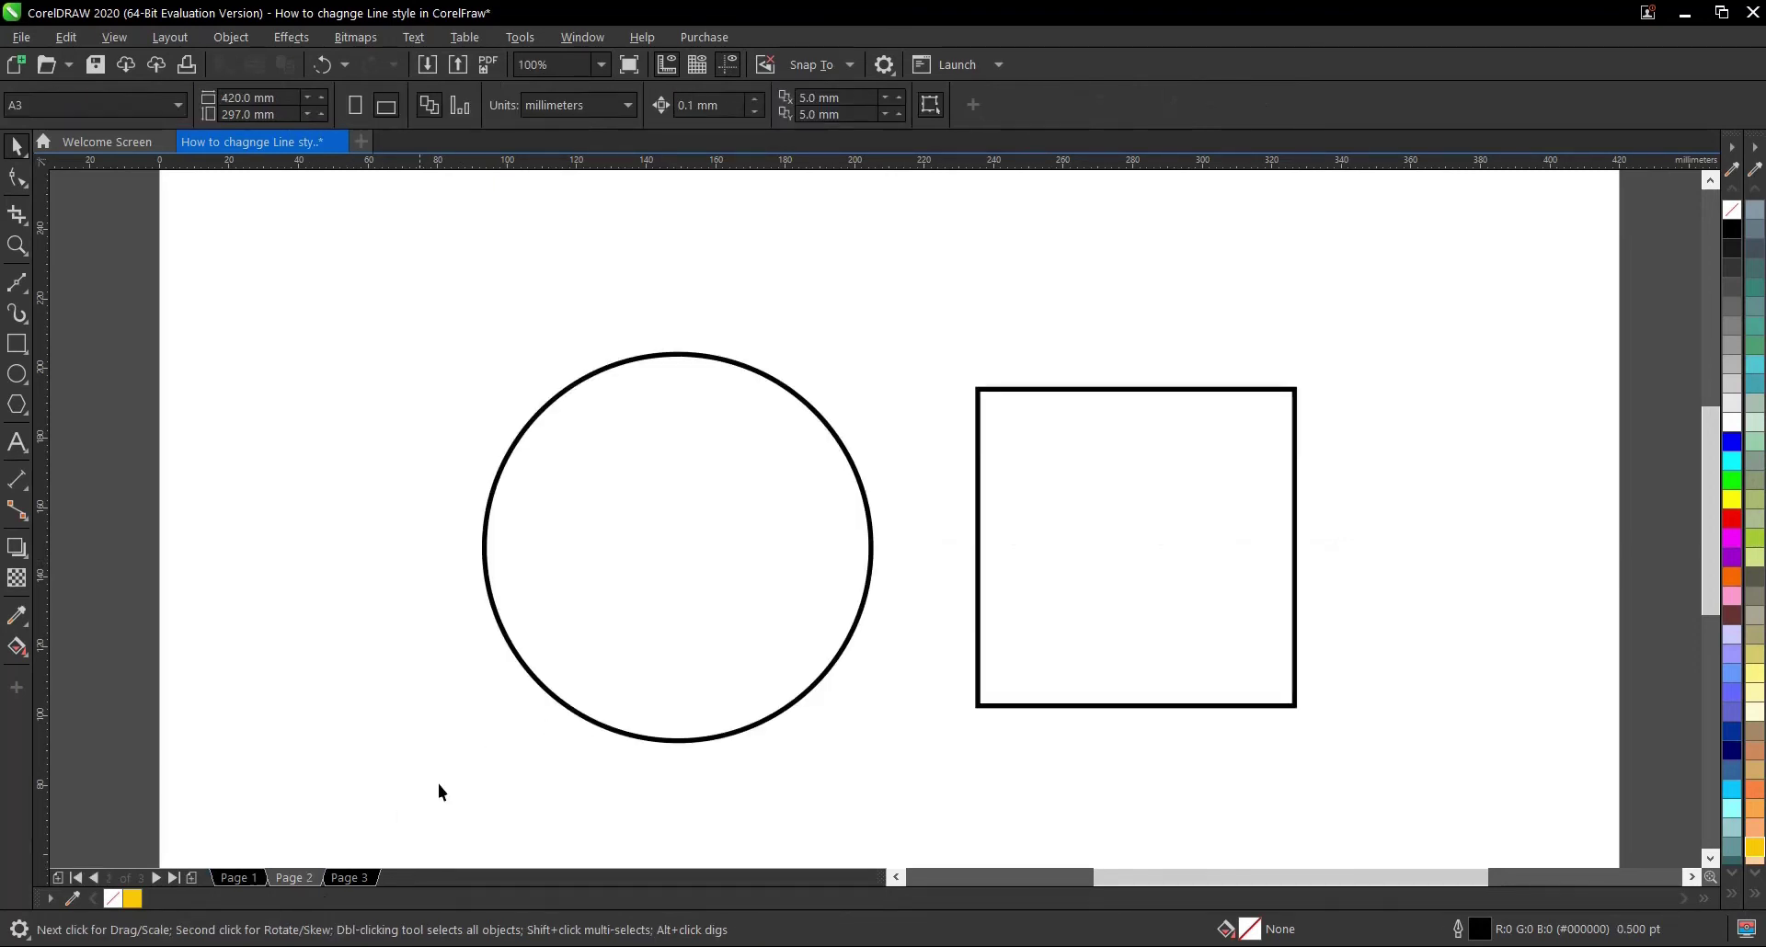
pyautogui.click(698, 486)
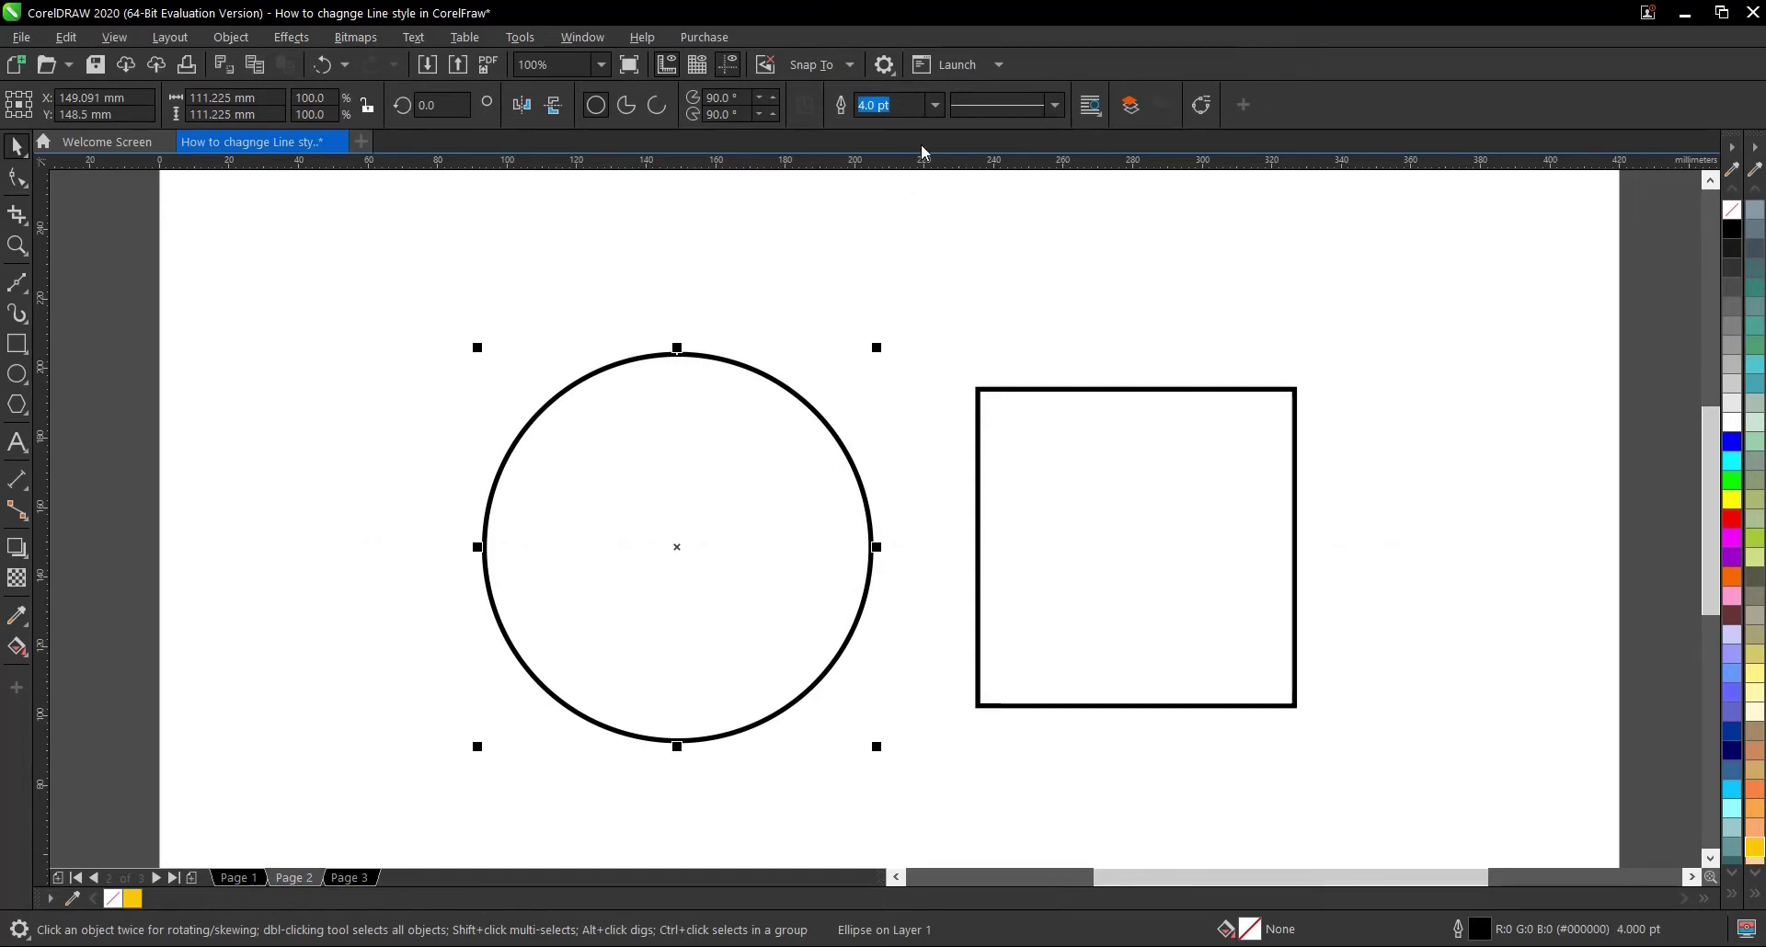
pyautogui.click(1056, 108)
pyautogui.click(1022, 386)
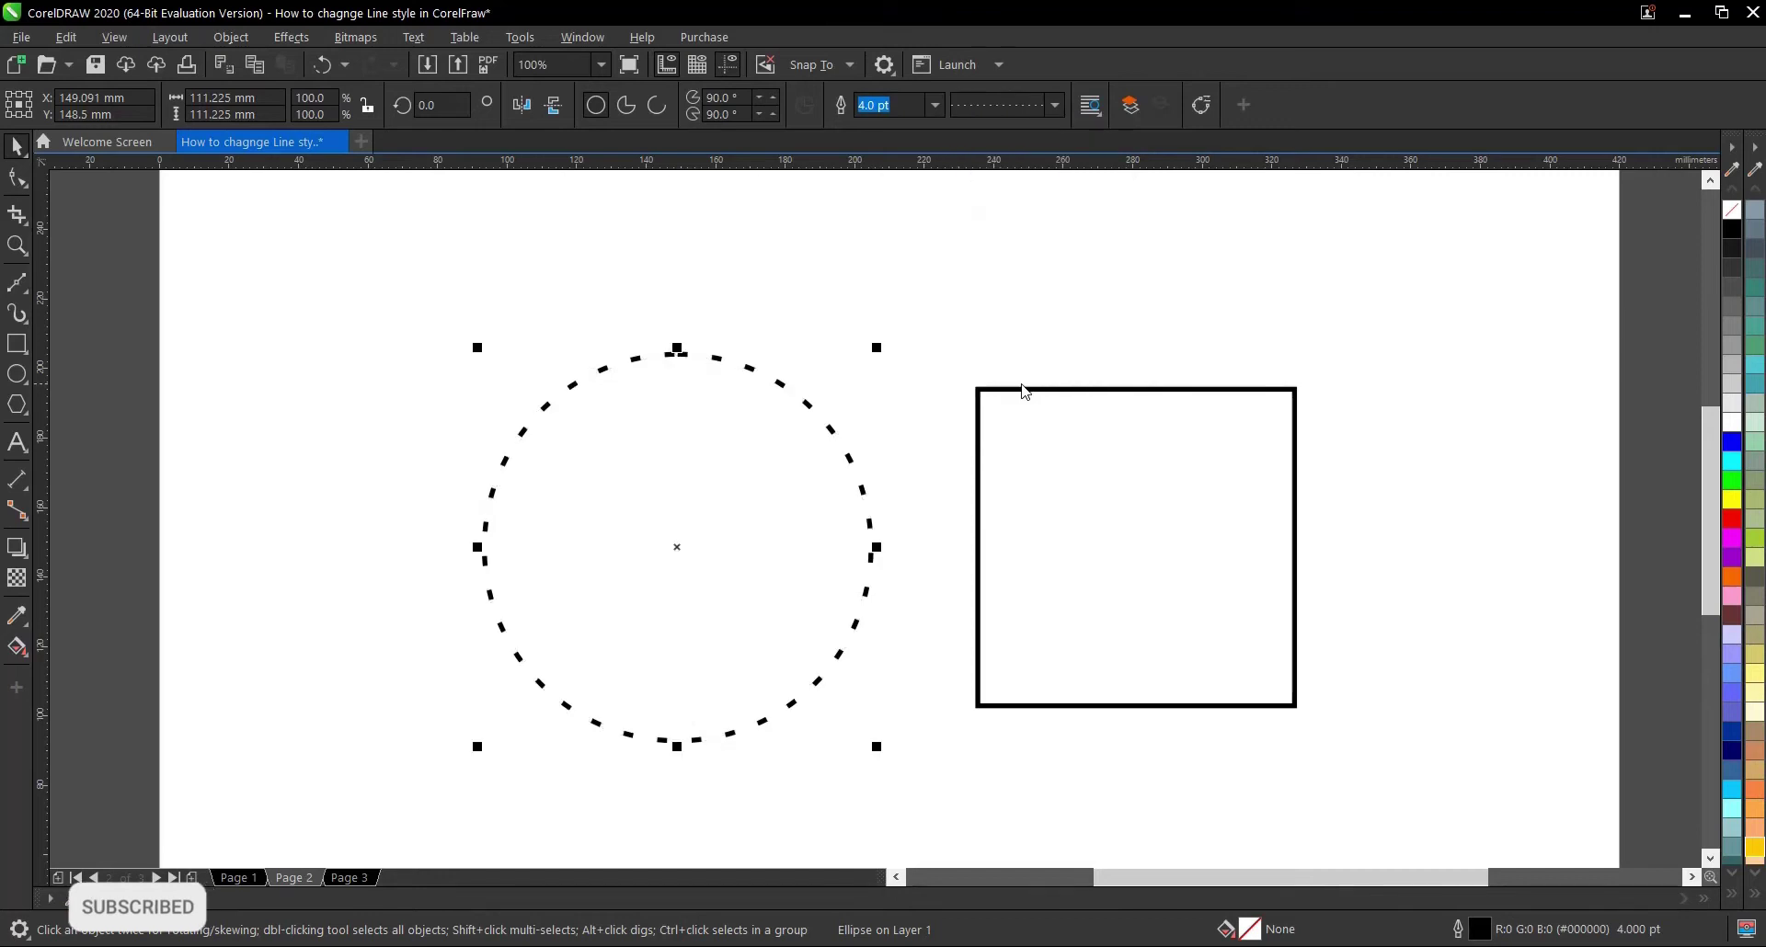
pyautogui.click(1053, 105)
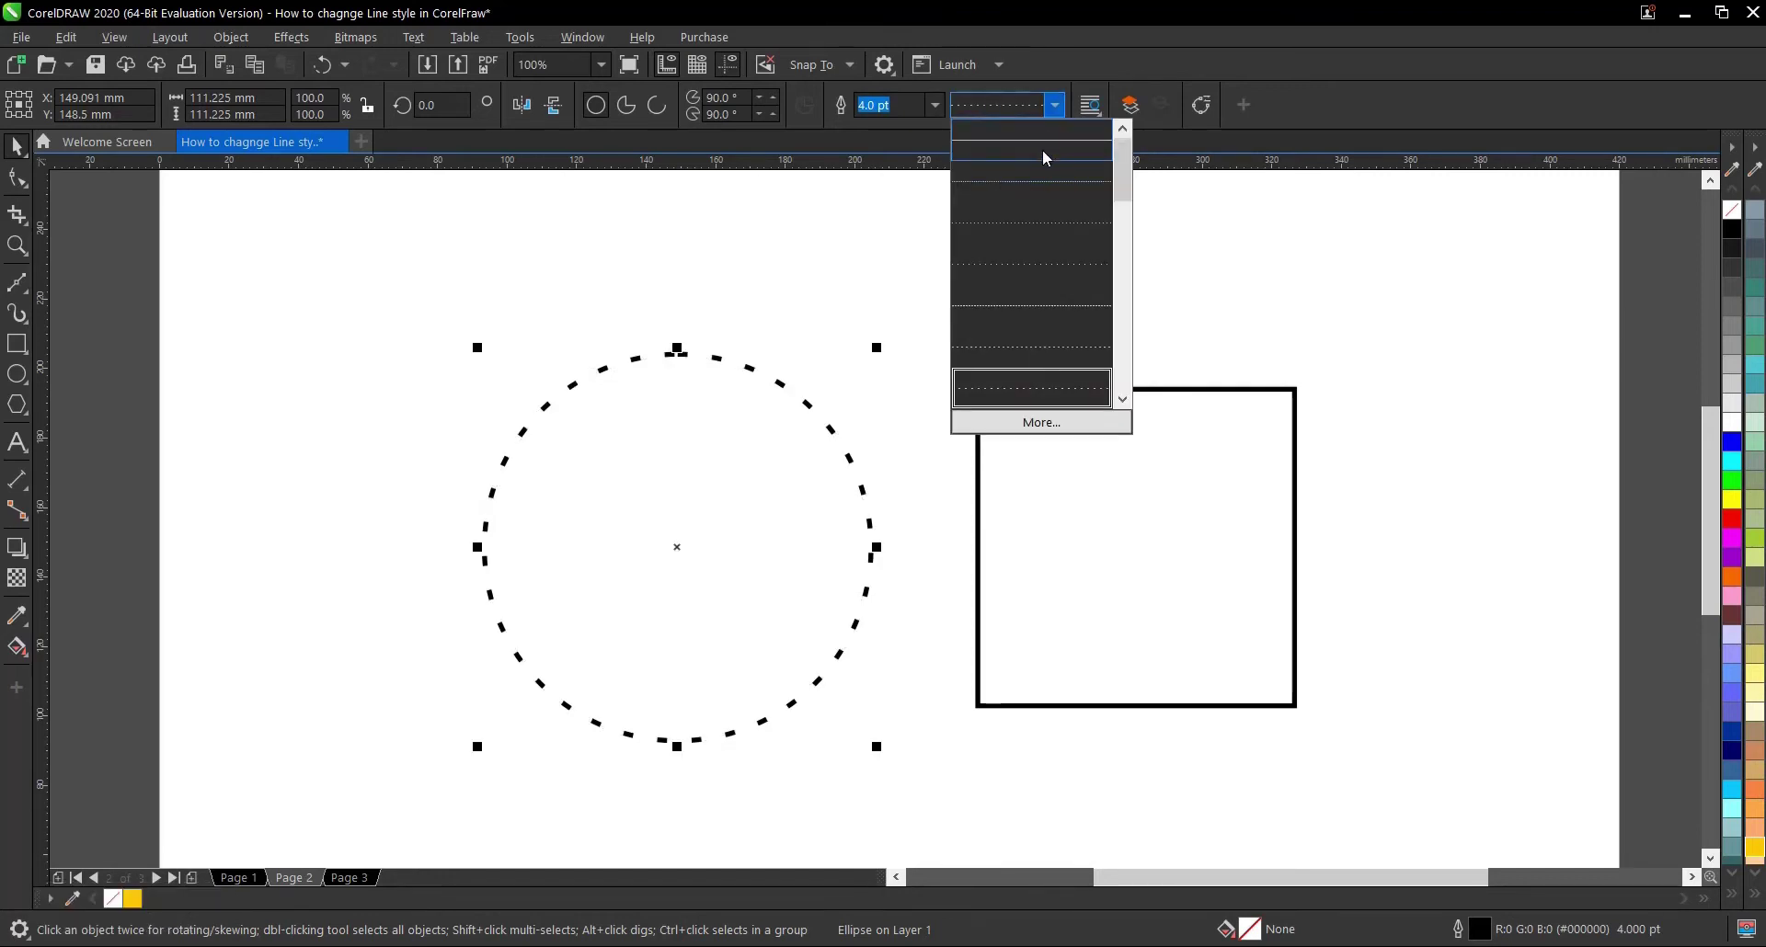
pyautogui.click(1044, 184)
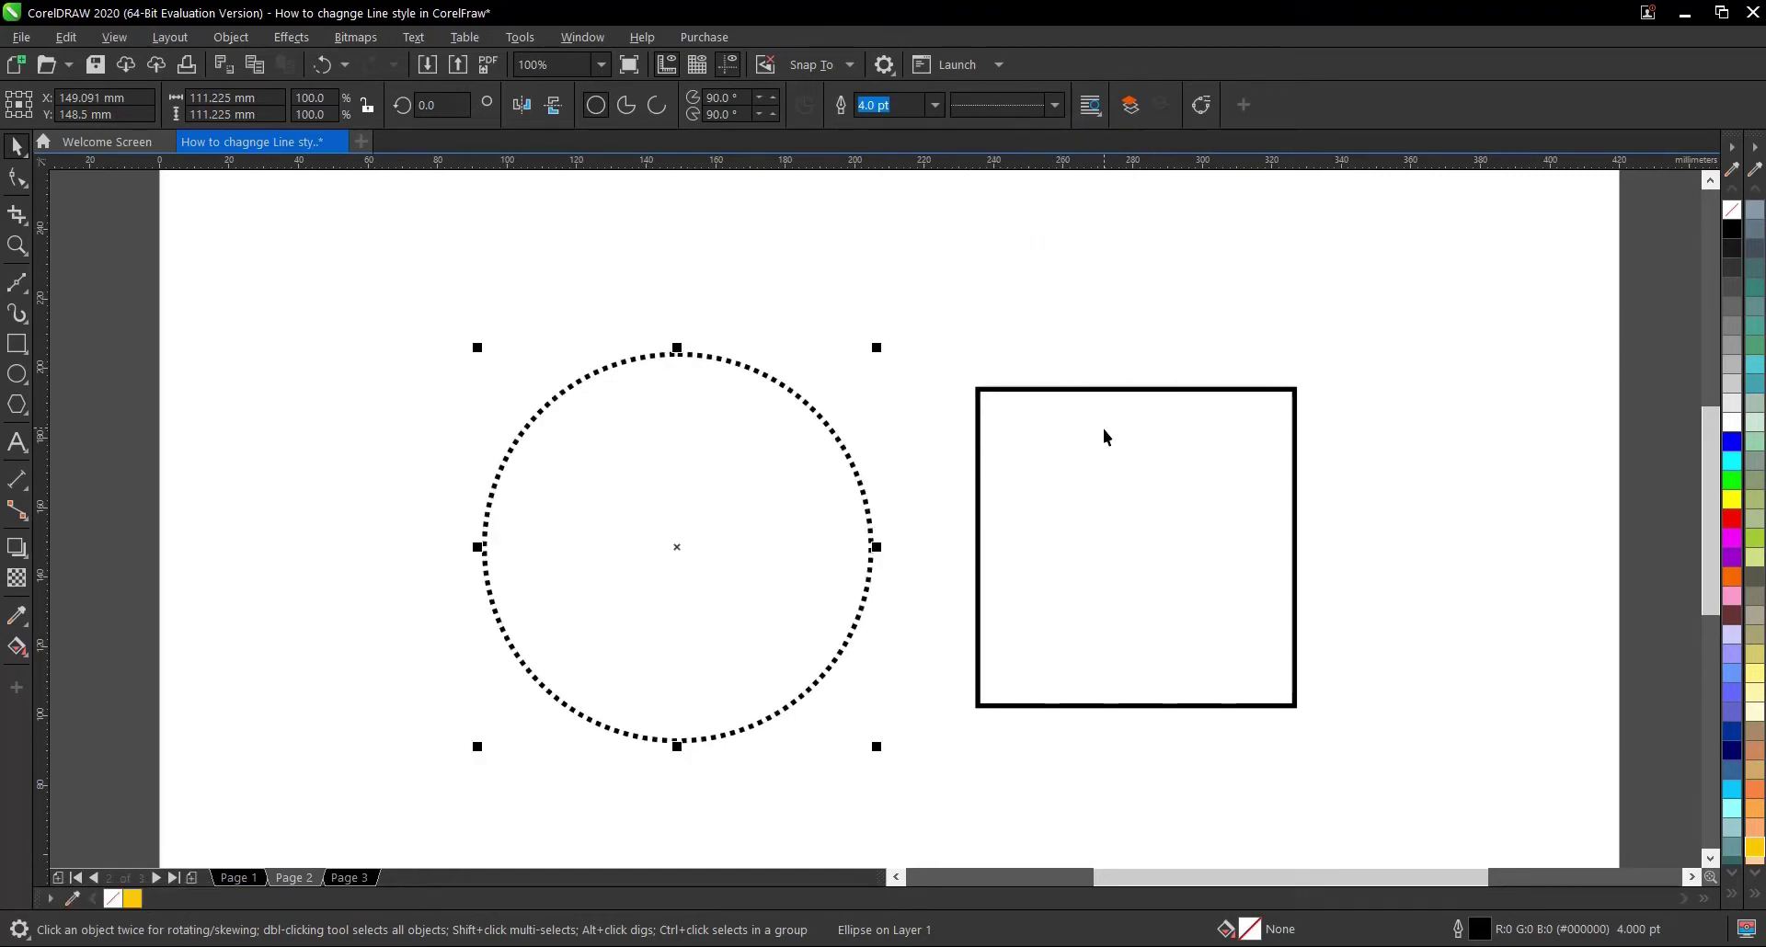
# Step: Open the circle's Outline Pen and Edit Line Style dialogs, then cancel both unchanged
pyautogui.doubleClick(1462, 929)
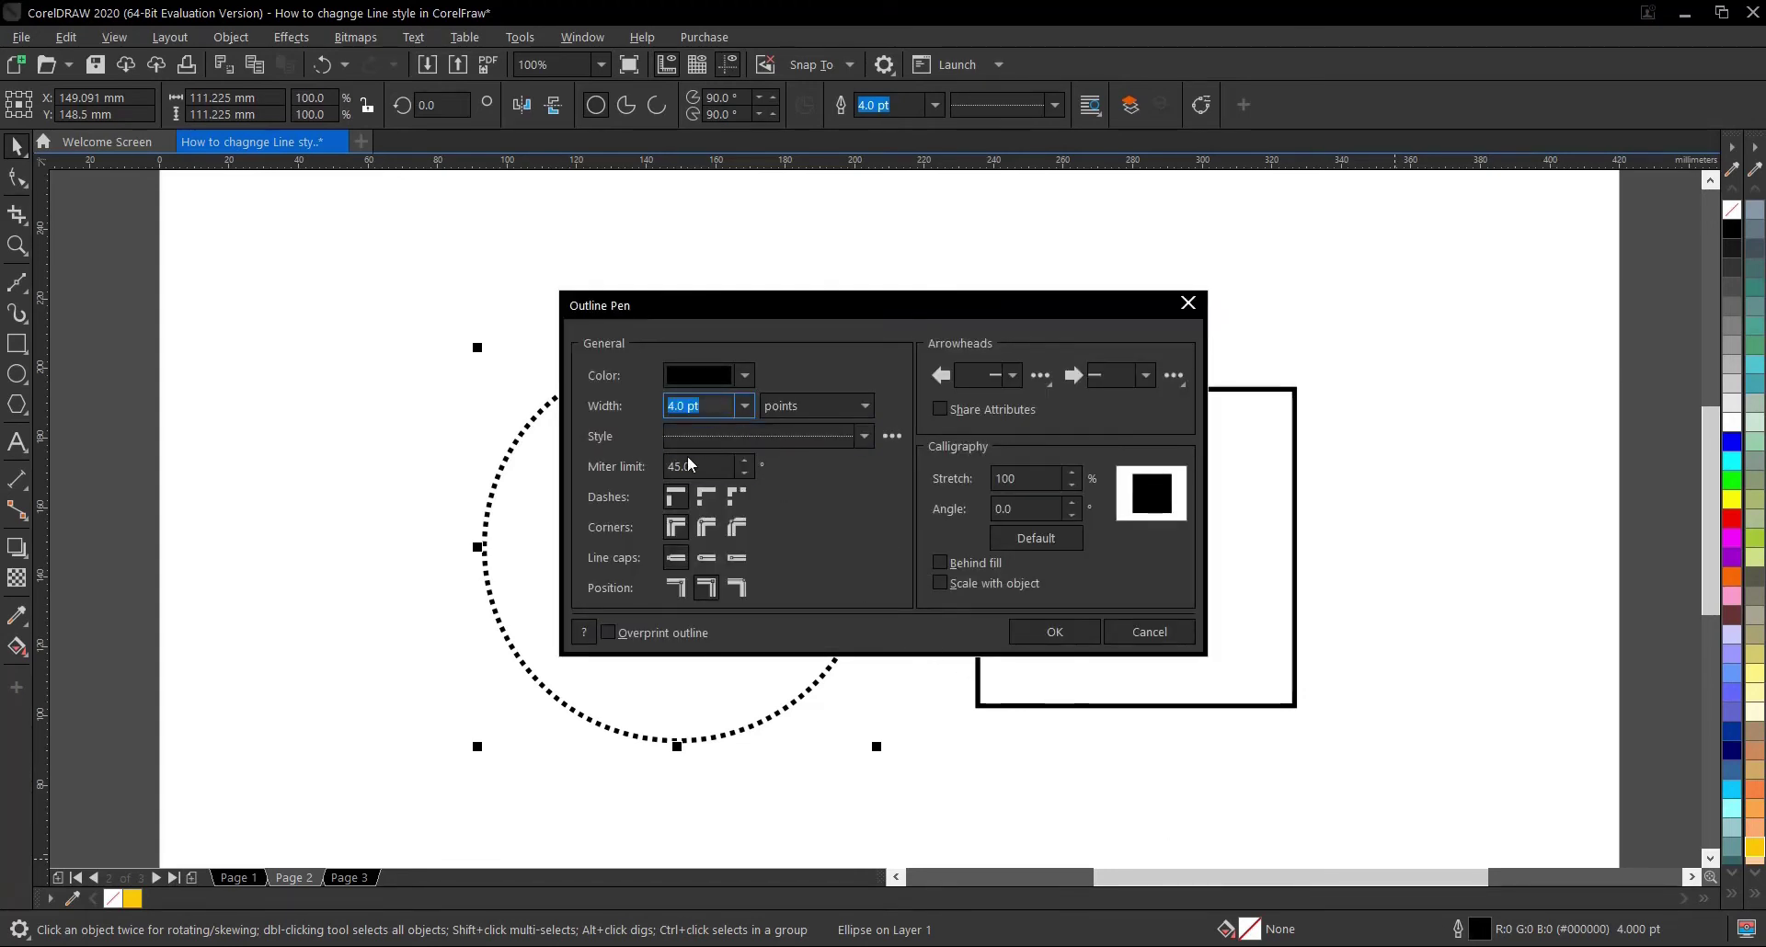
pyautogui.click(861, 440)
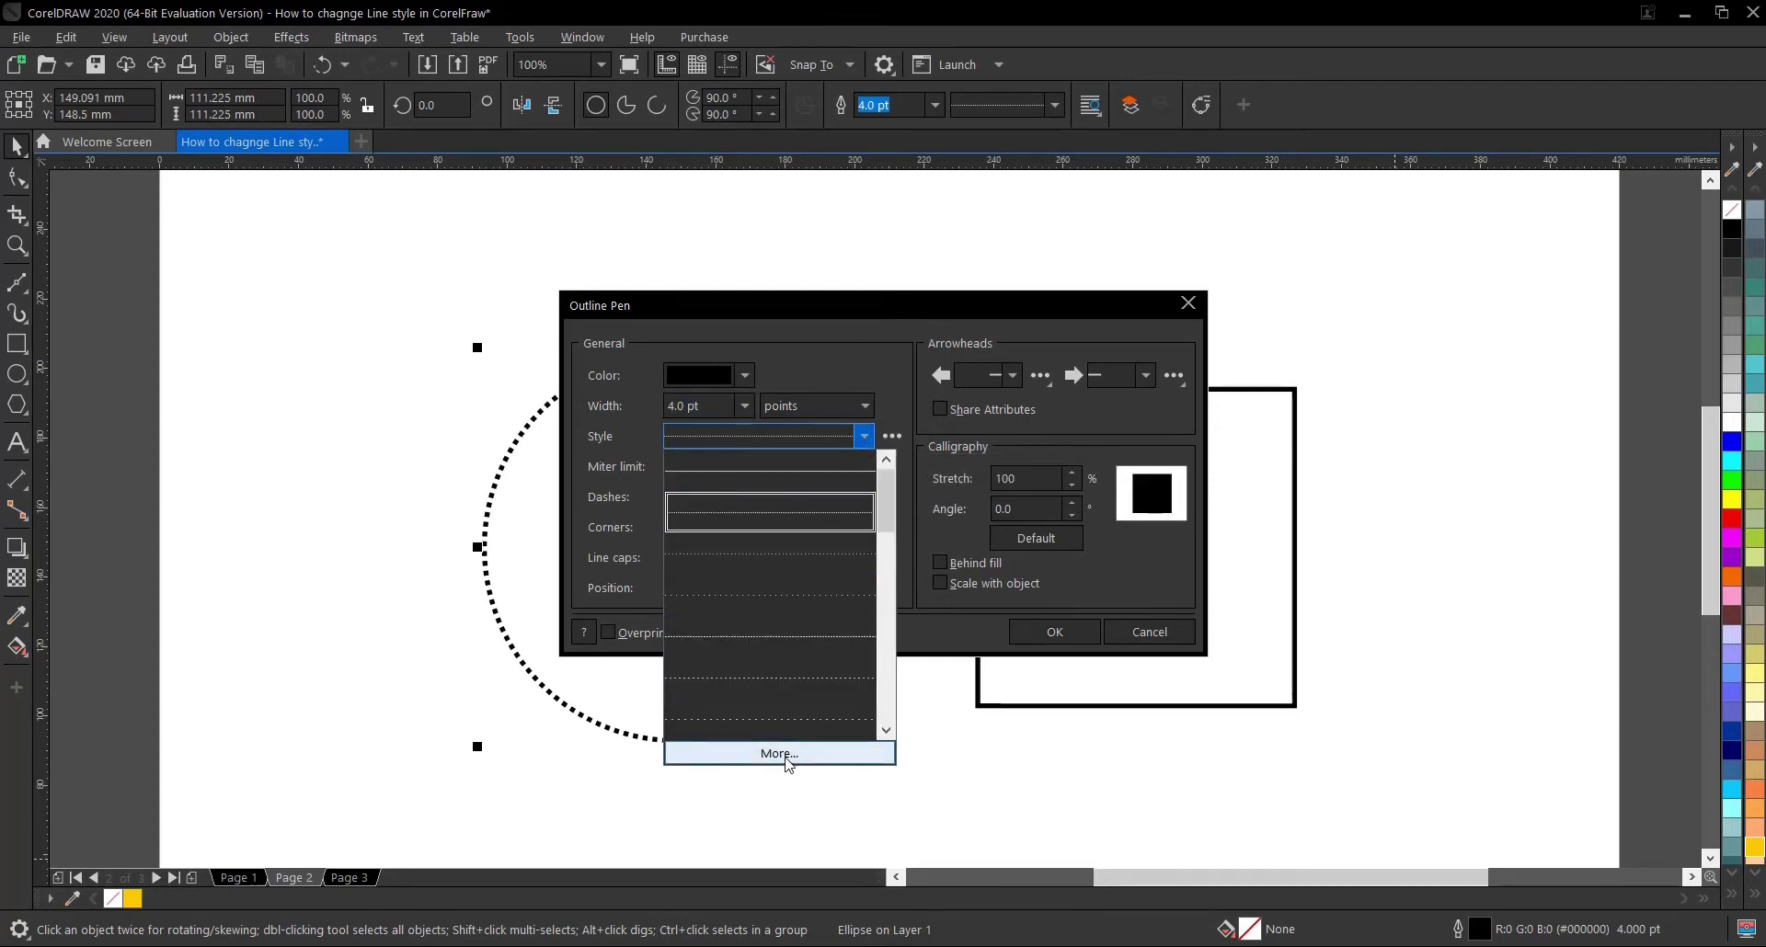
pyautogui.click(788, 760)
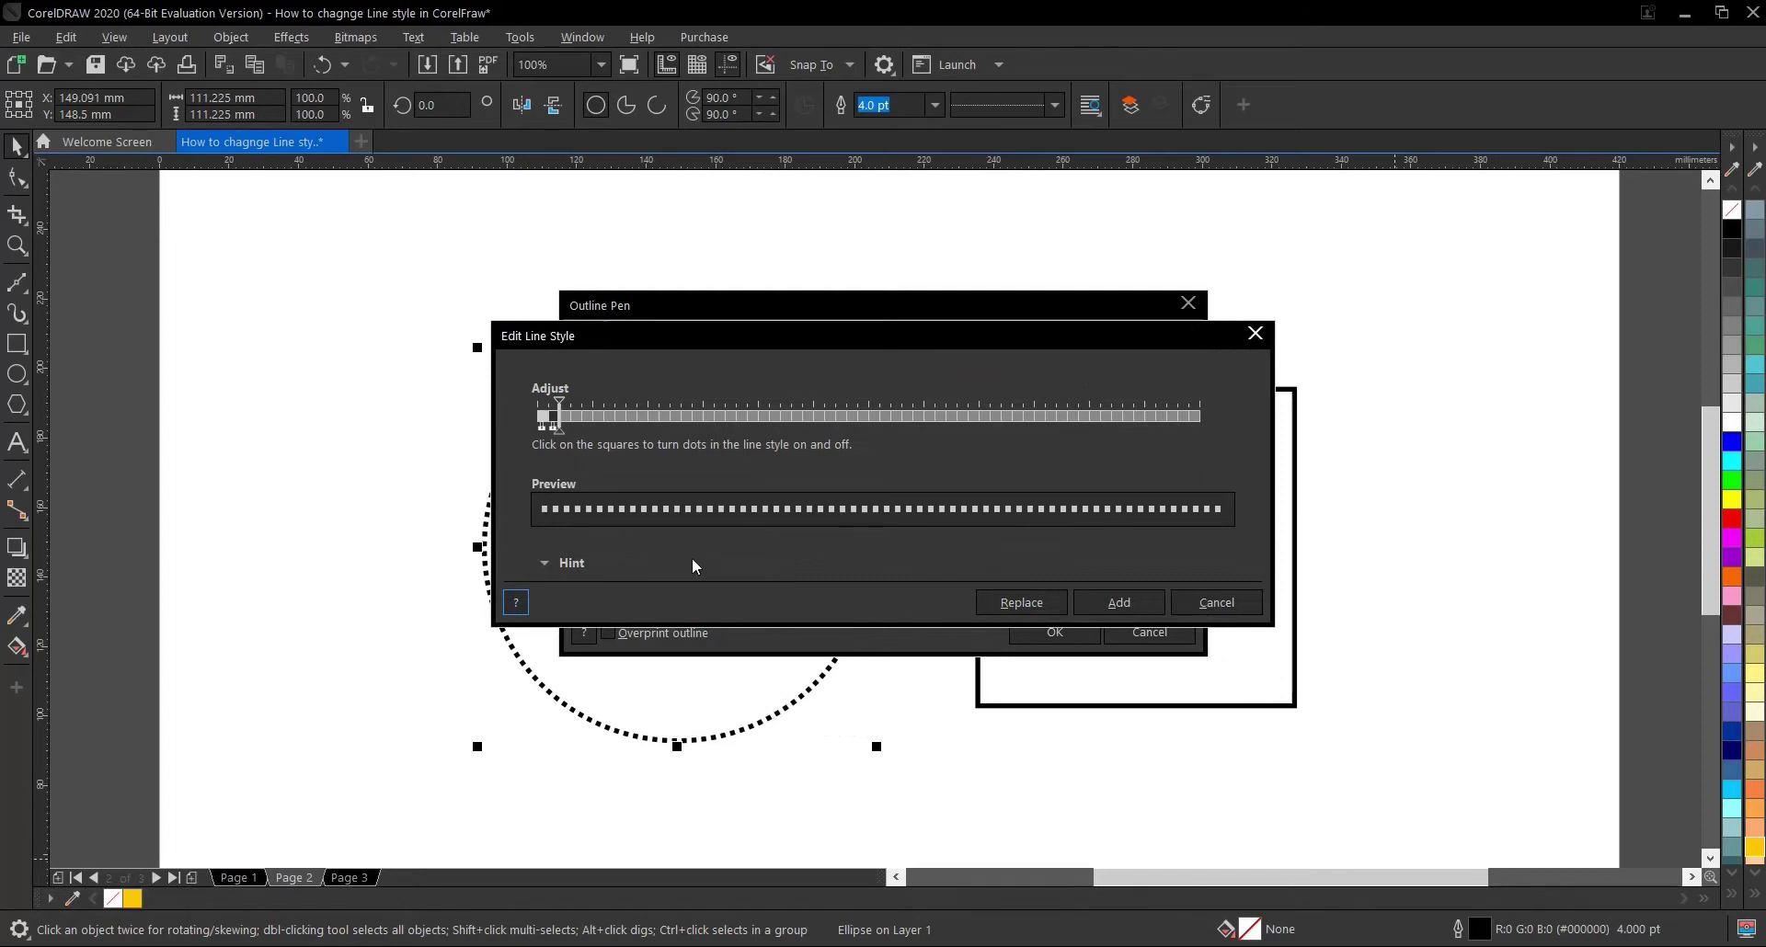
pyautogui.click(1197, 607)
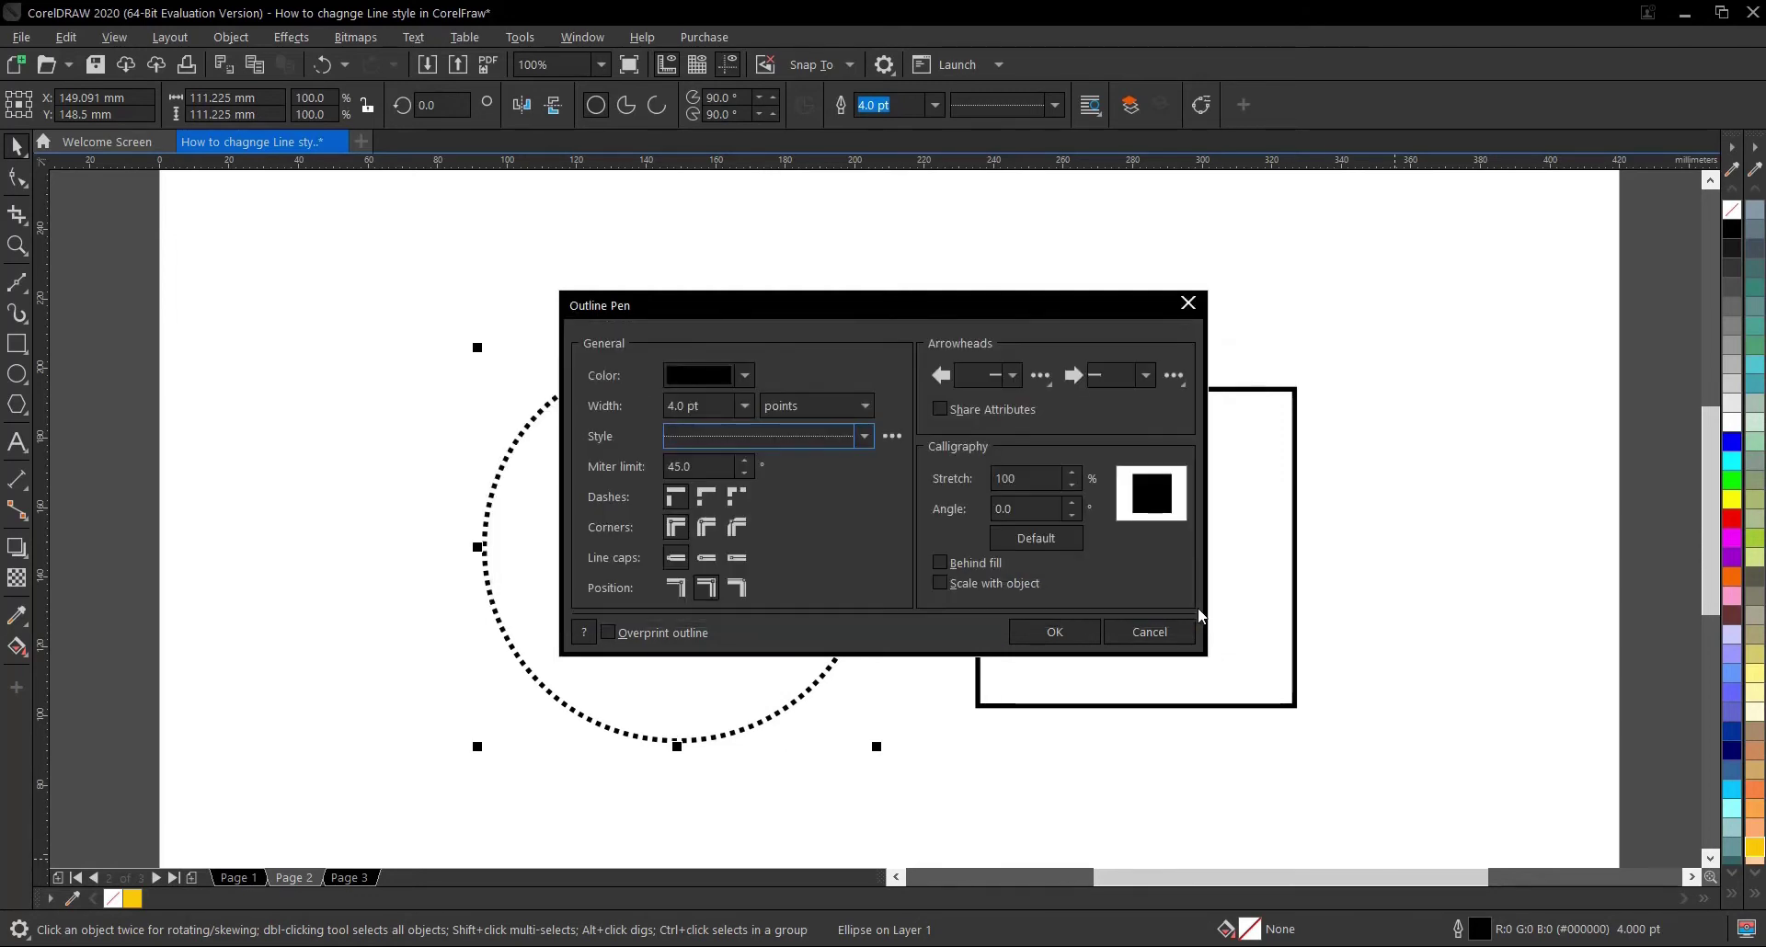
pyautogui.click(1157, 633)
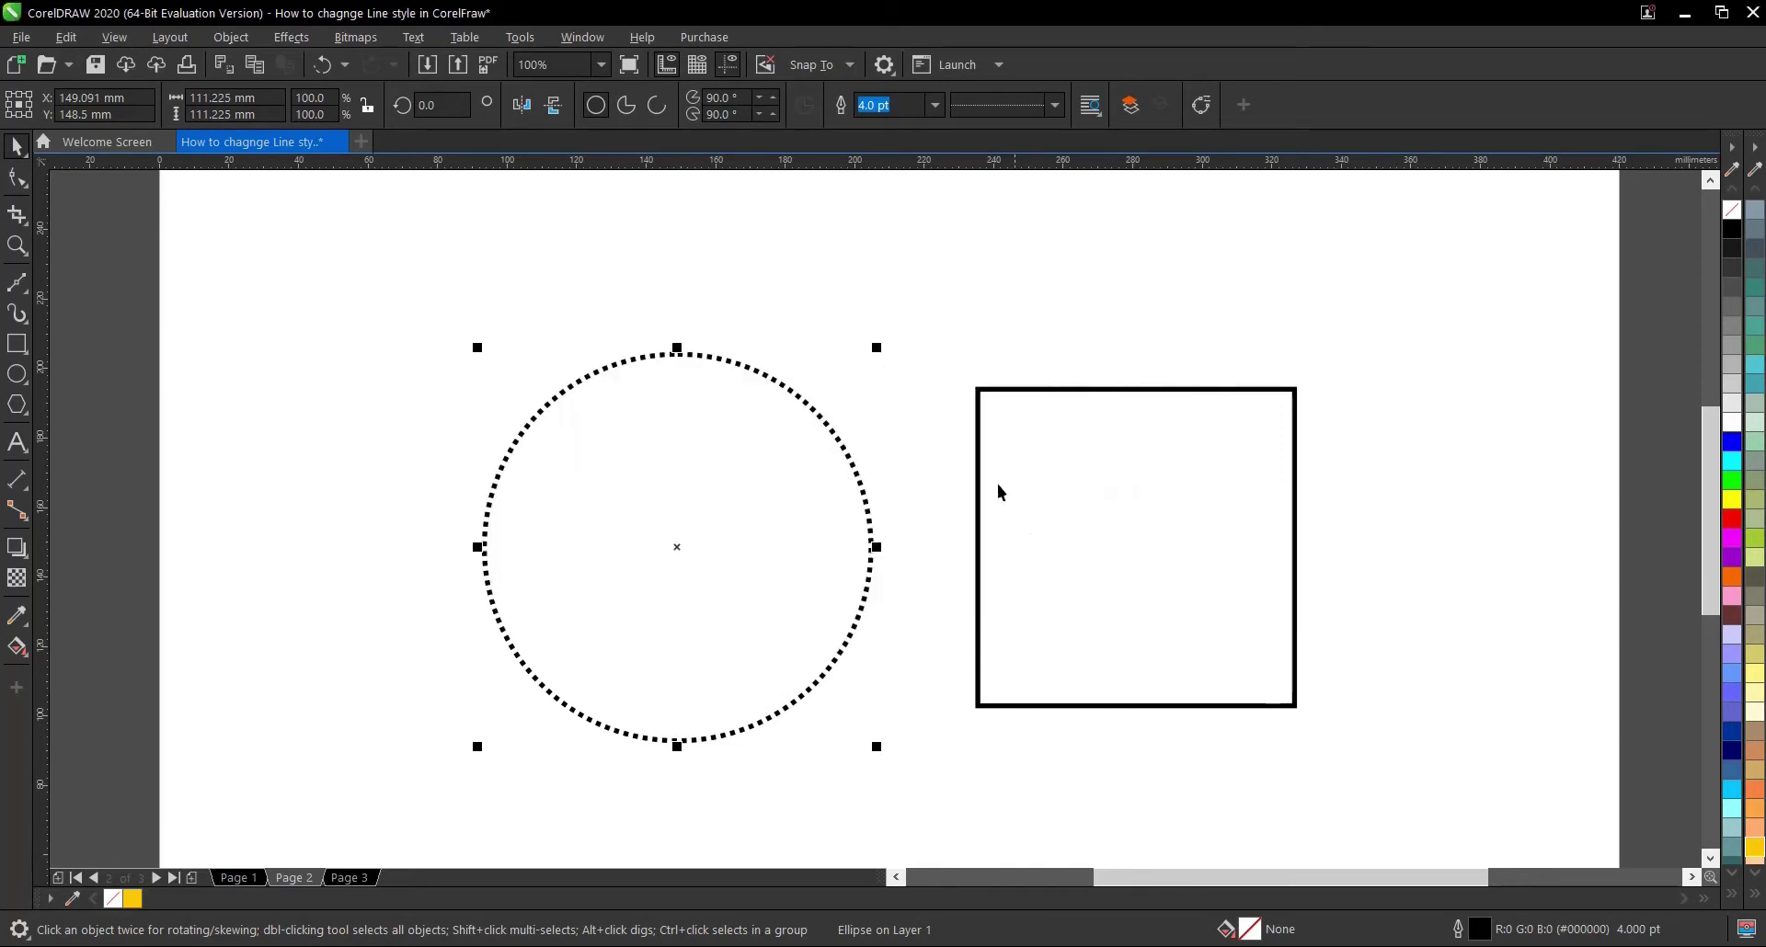
pyautogui.click(1055, 108)
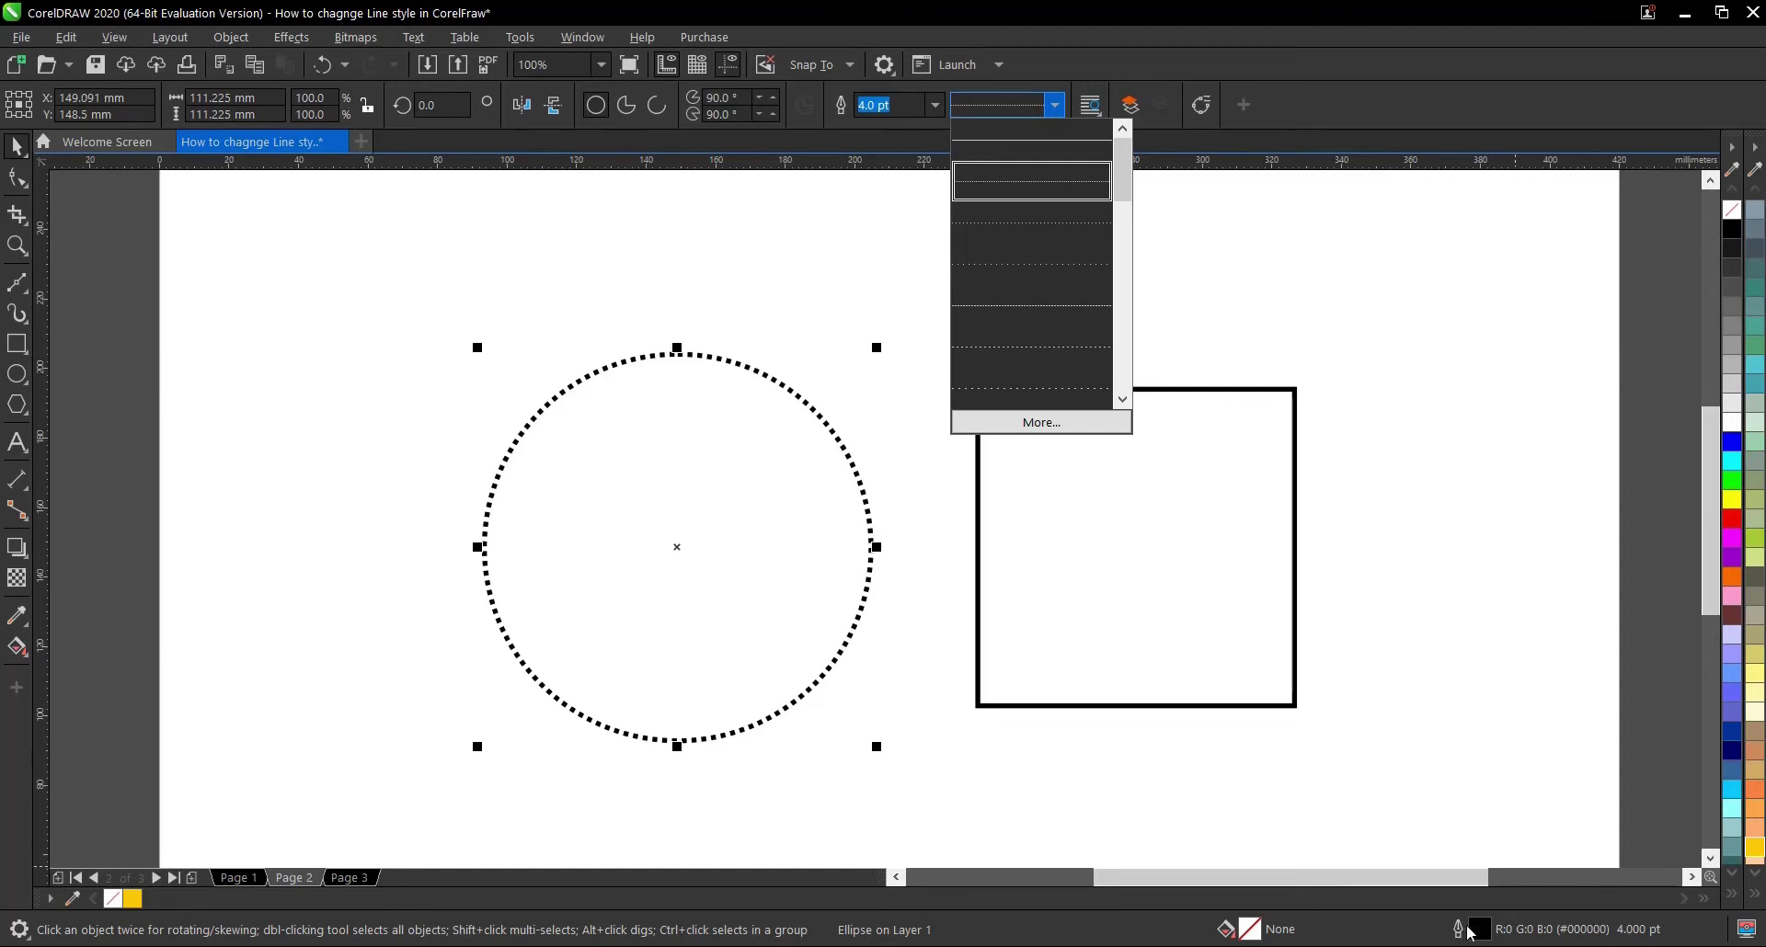
pyautogui.click(1031, 438)
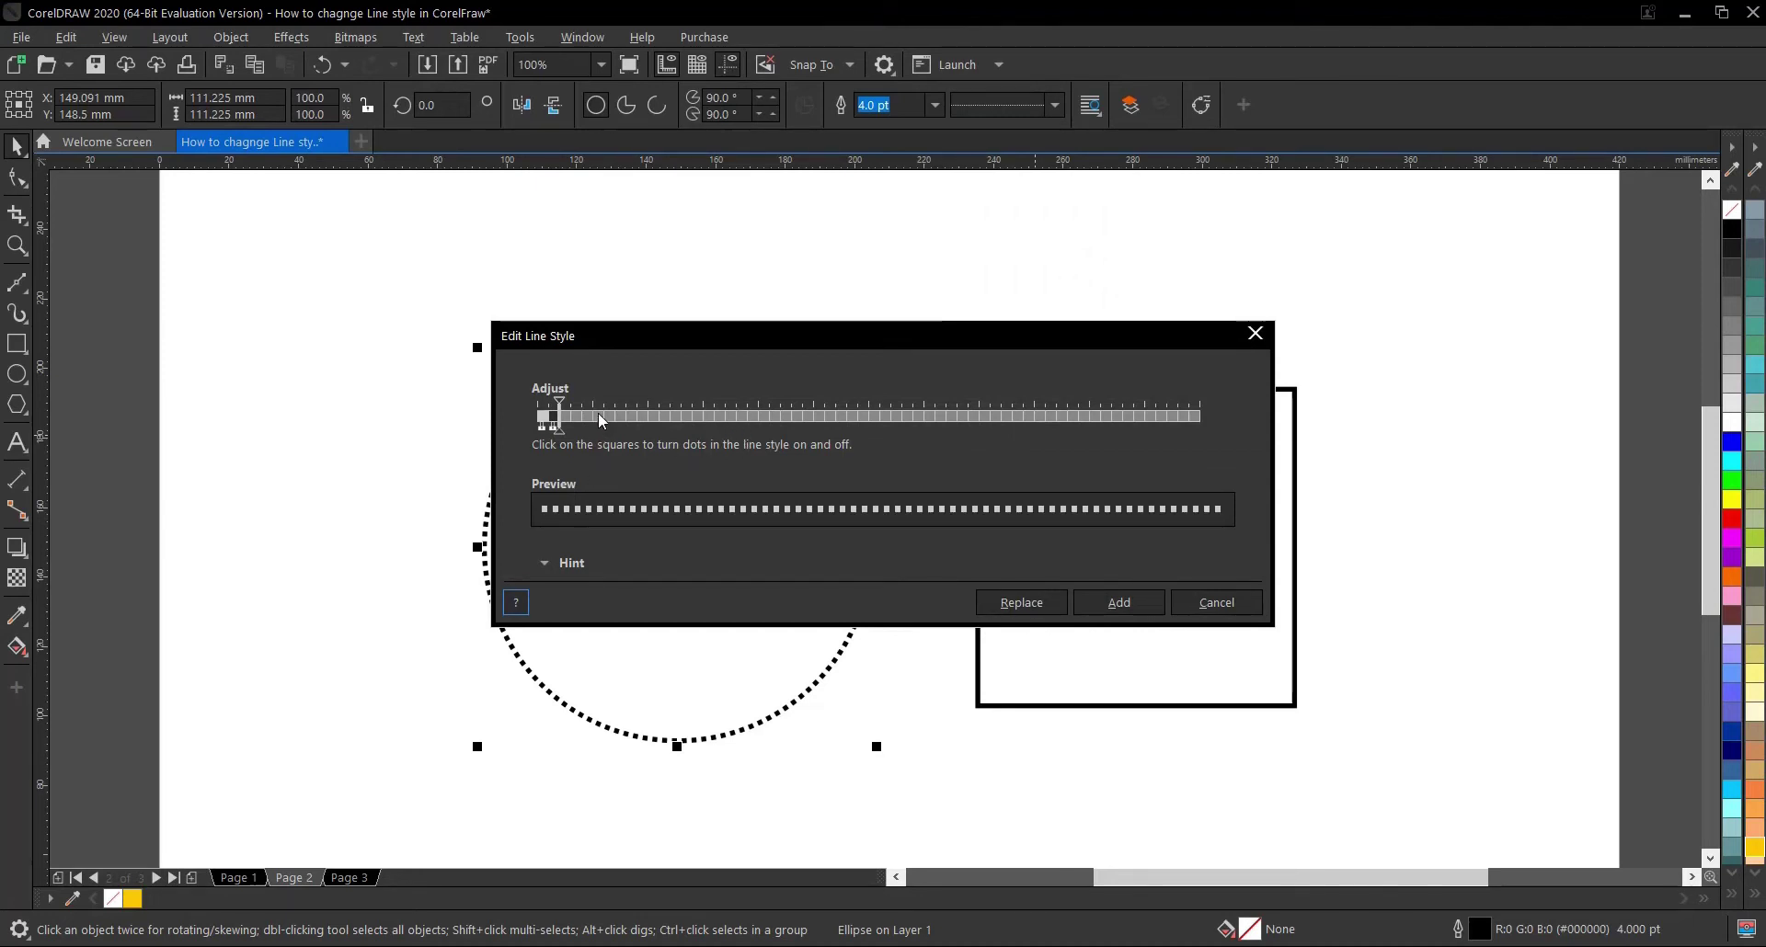
pyautogui.moveTo(560, 427)
pyautogui.mouseDown()
pyautogui.moveTo(648, 433)
pyautogui.moveTo(614, 429)
pyautogui.mouseUp()
pyautogui.click(1177, 610)
# Step: Select the square, then on Page 3 select the TEXTS lettering and zoom to 200%
pyautogui.click(1153, 511)
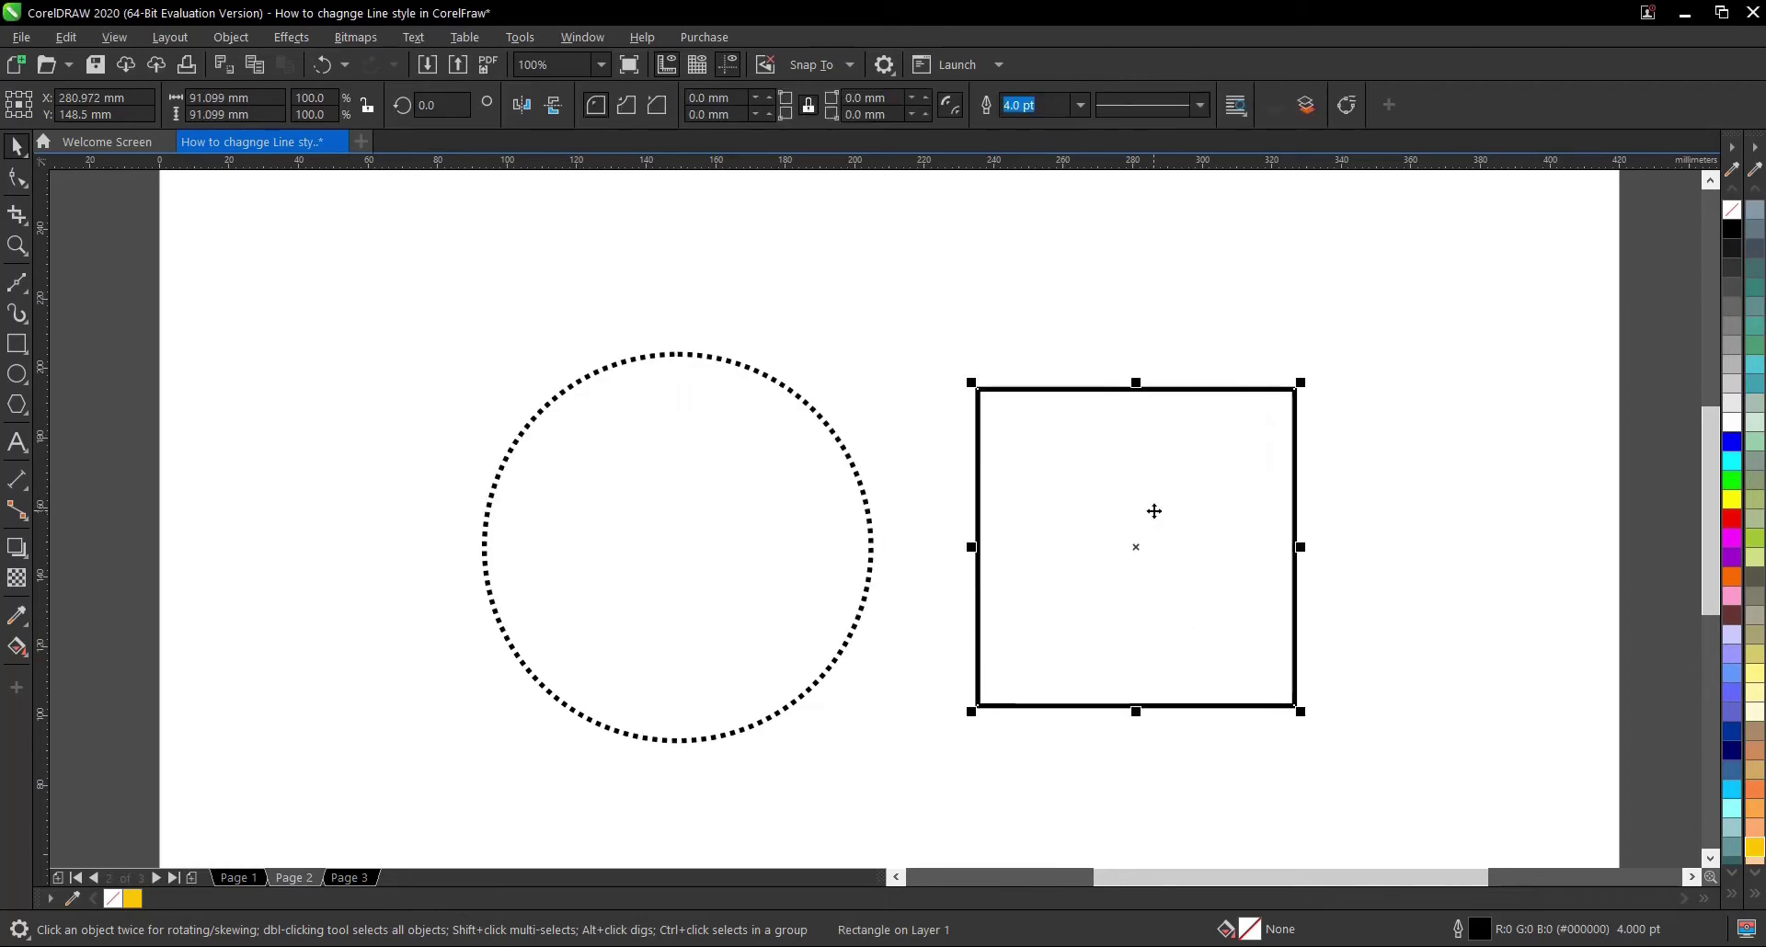
pyautogui.click(359, 878)
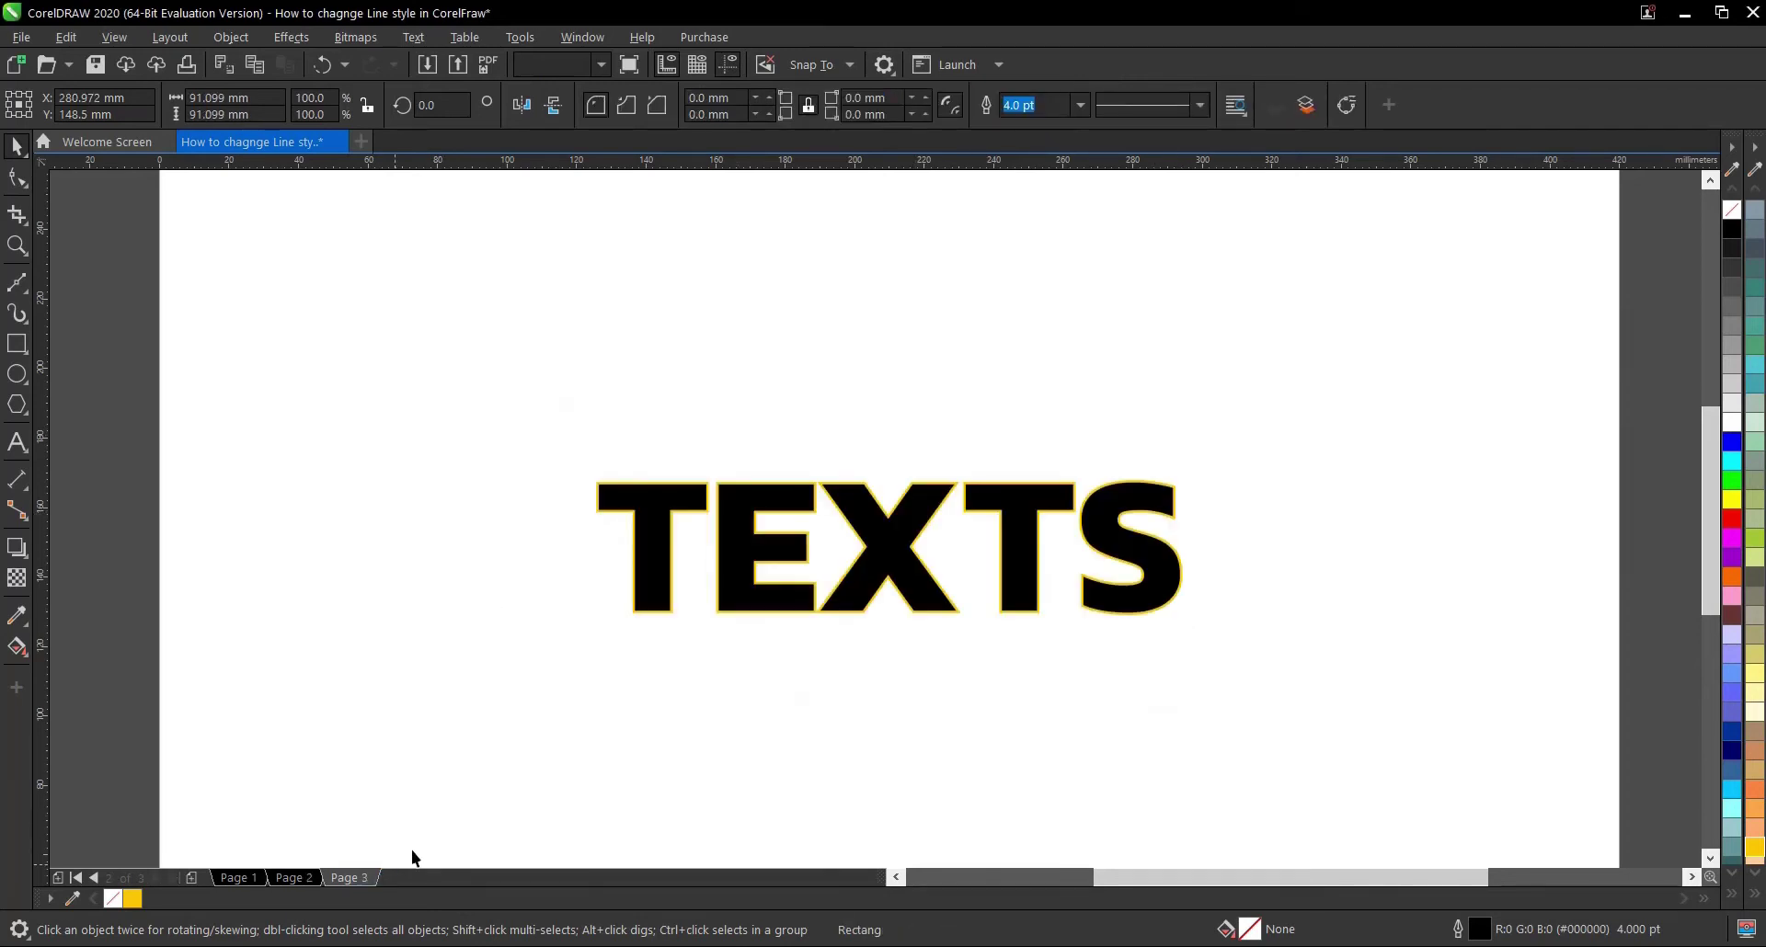
pyautogui.click(865, 552)
pyautogui.scroll(2, 864, 552)
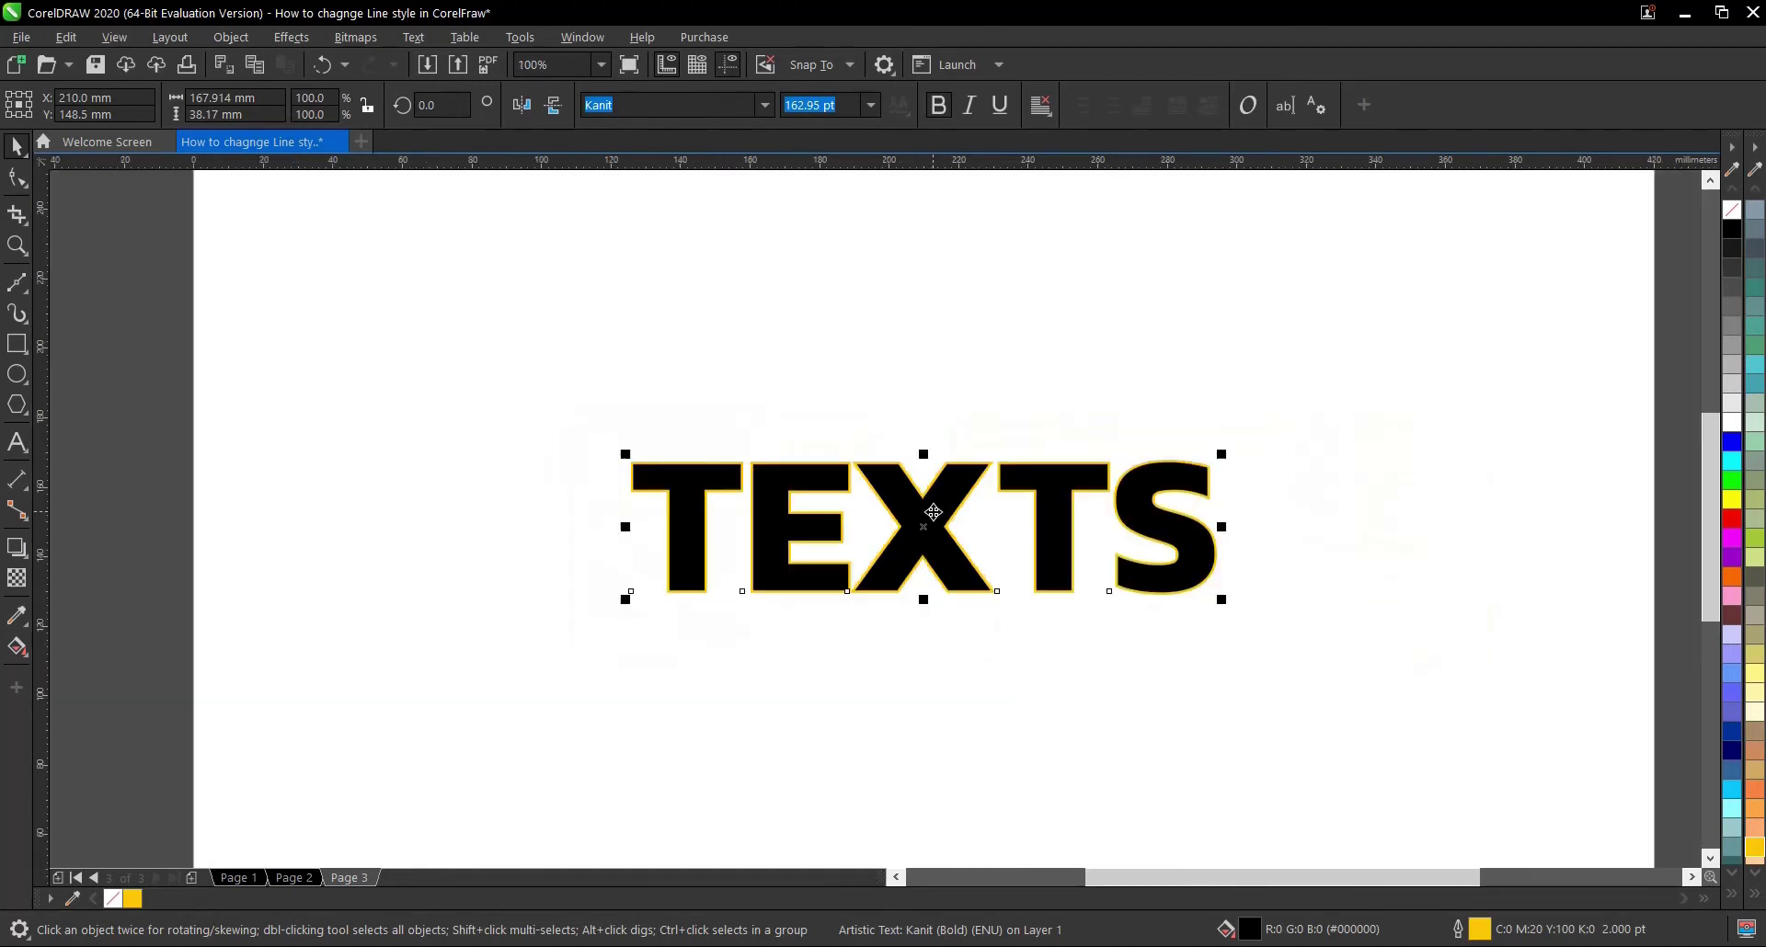
pyautogui.scroll(-2, 890, 501)
pyautogui.scroll(2, 892, 520)
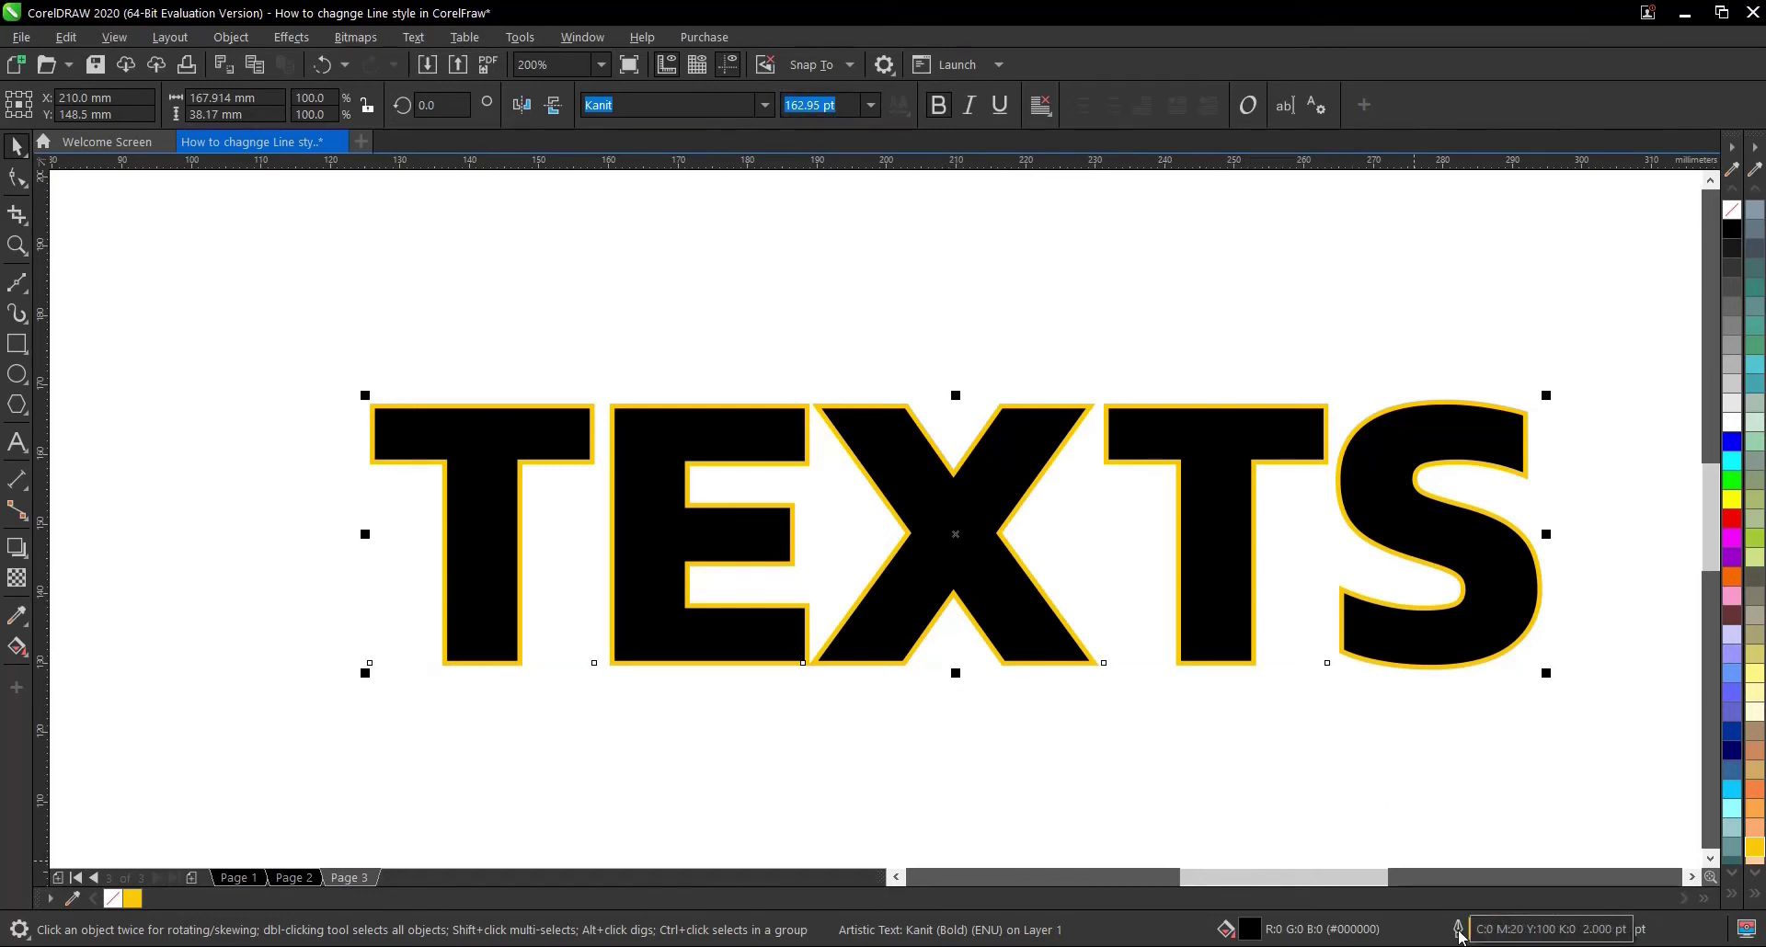
# Step: Open the TEXTS Outline Pen and try dotted, finer dotted, then medium dashed styles
pyautogui.doubleClick(1459, 931)
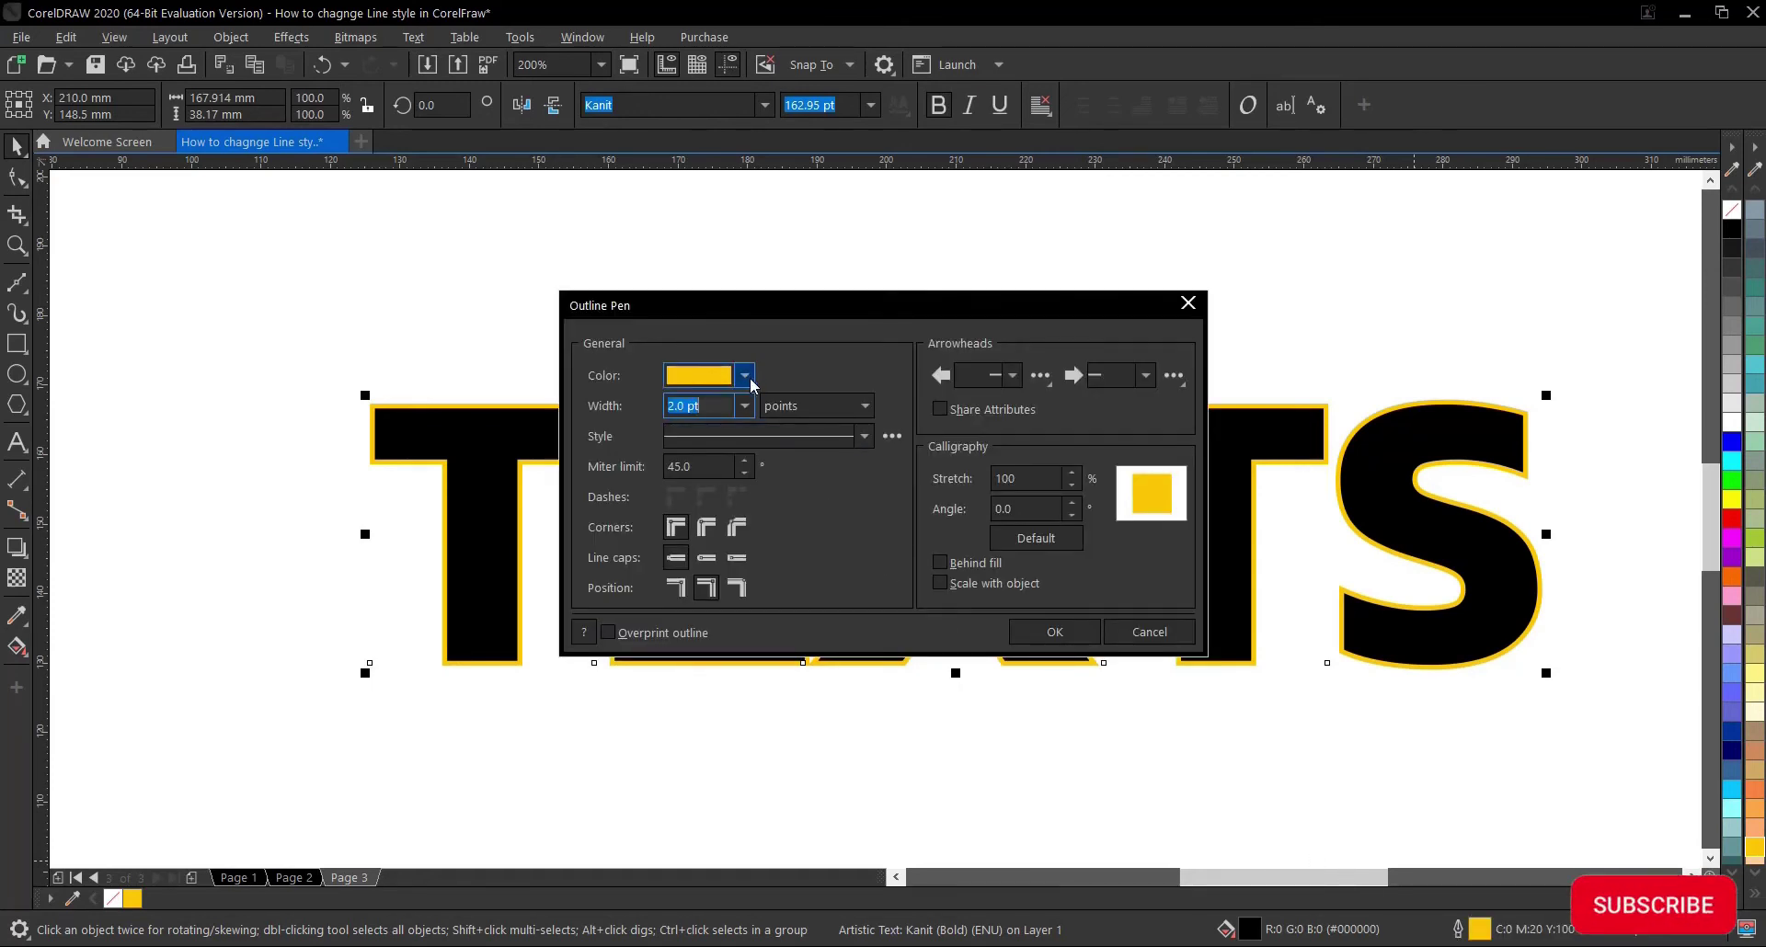
pyautogui.click(864, 436)
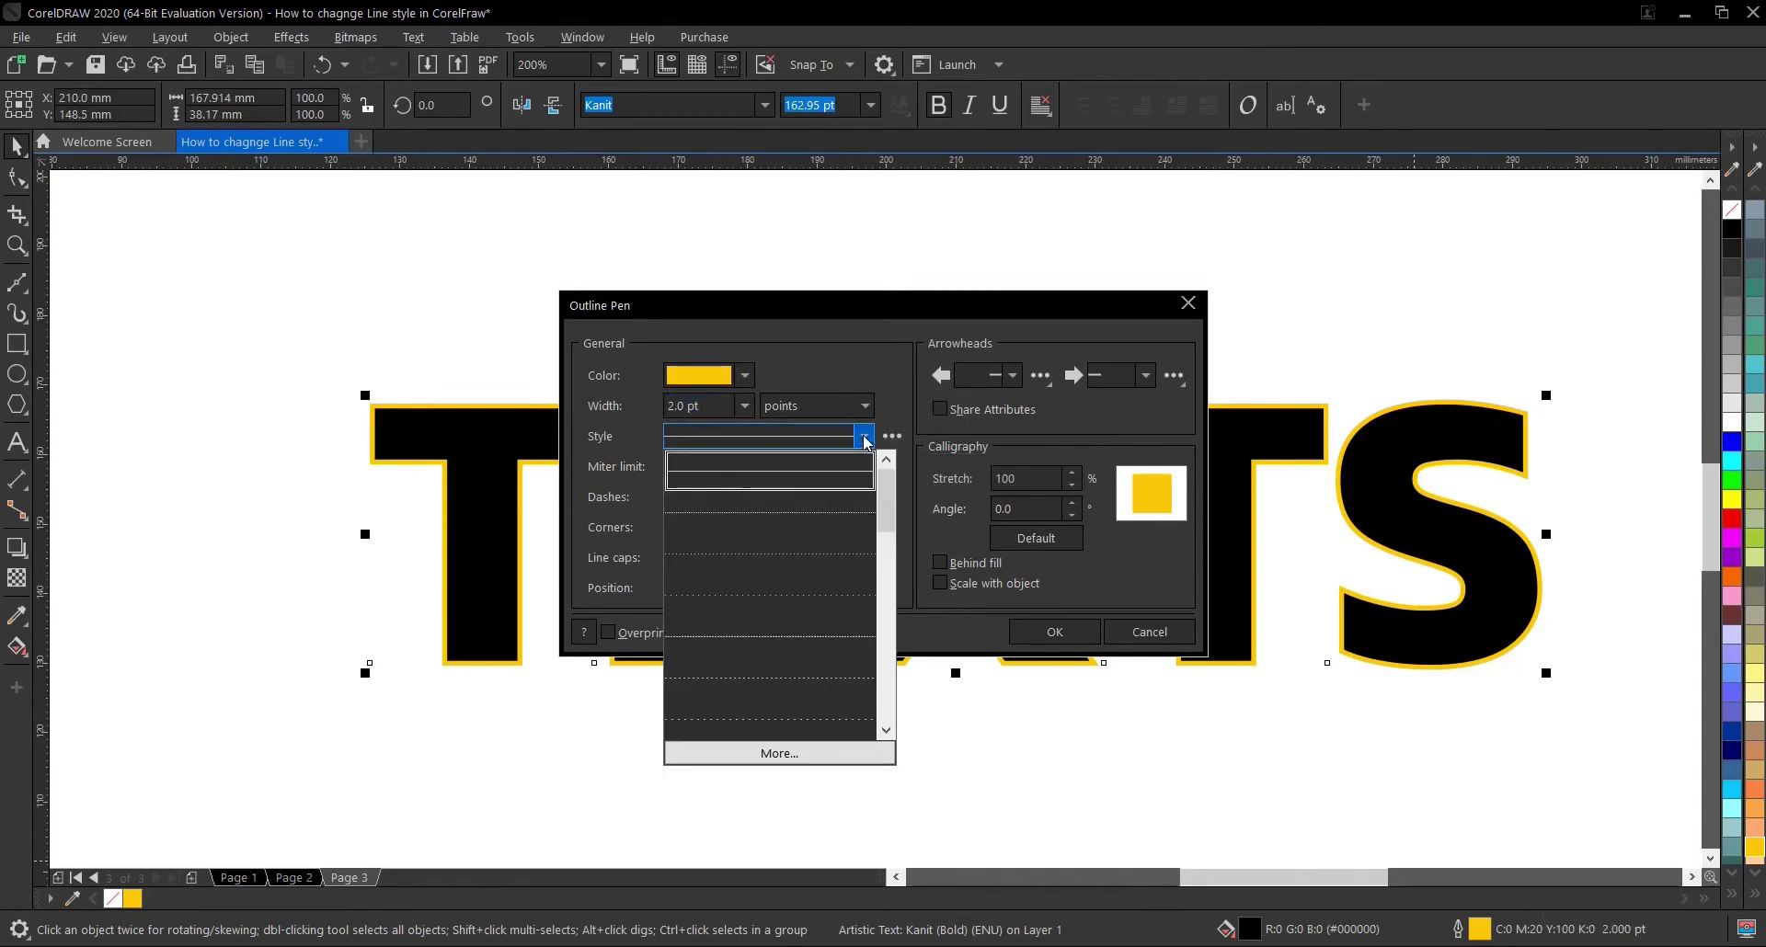
pyautogui.click(756, 526)
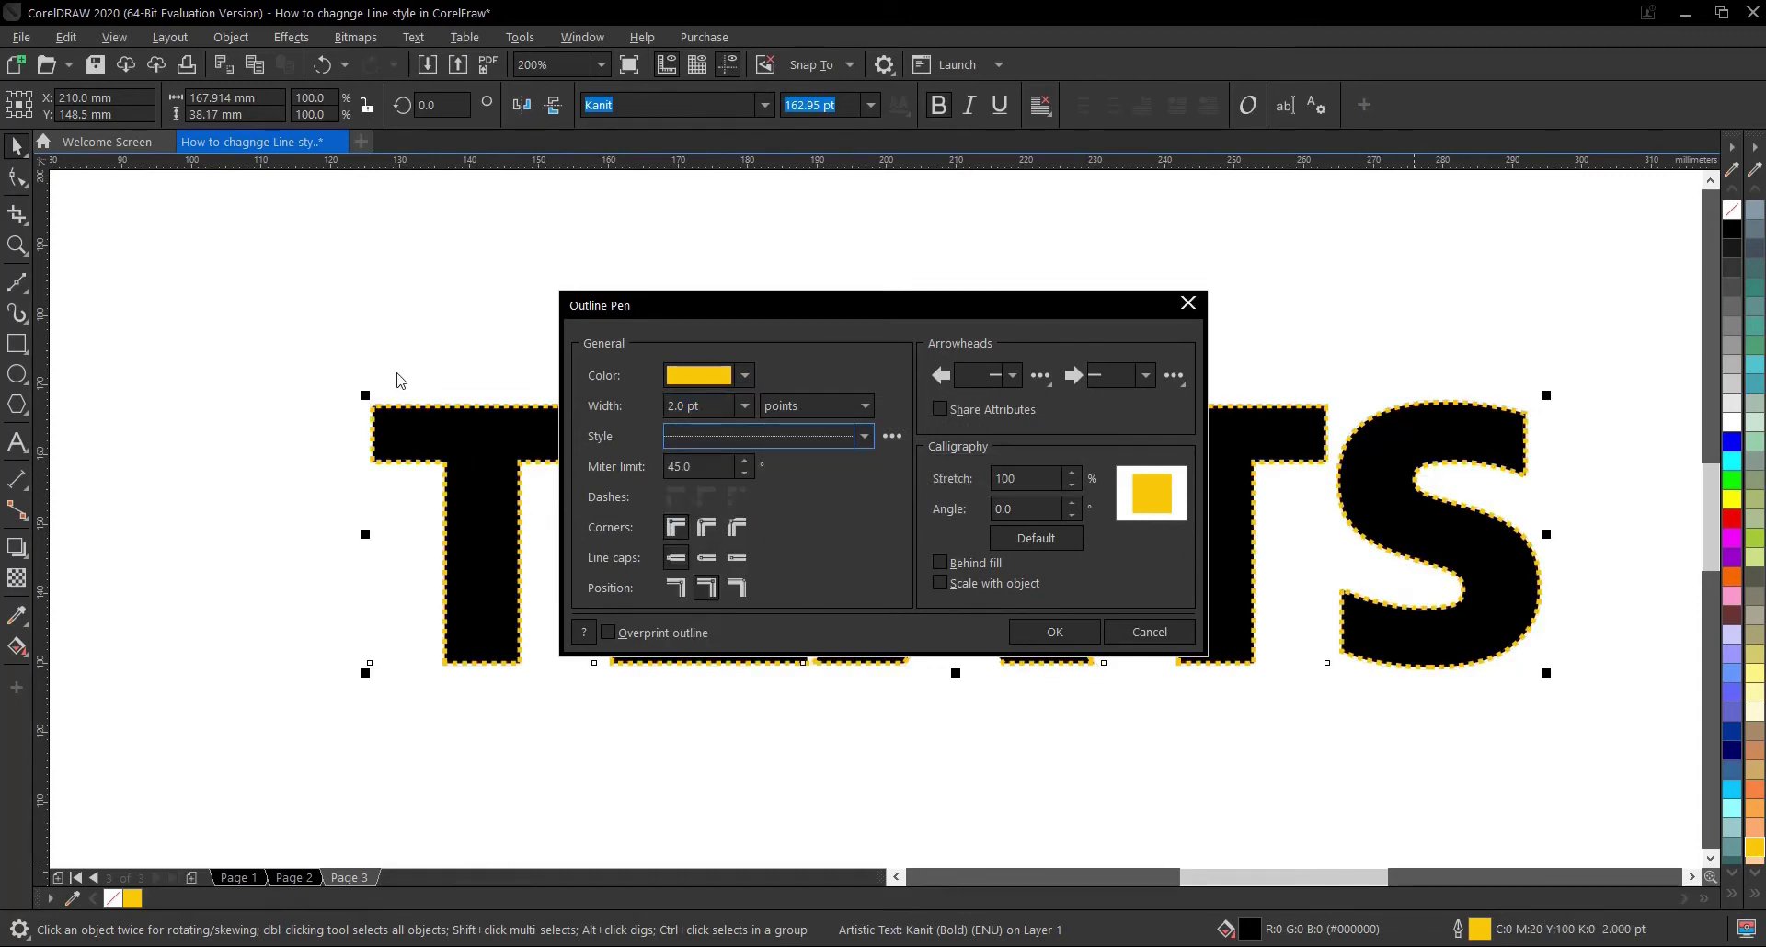
pyautogui.click(864, 437)
pyautogui.click(771, 678)
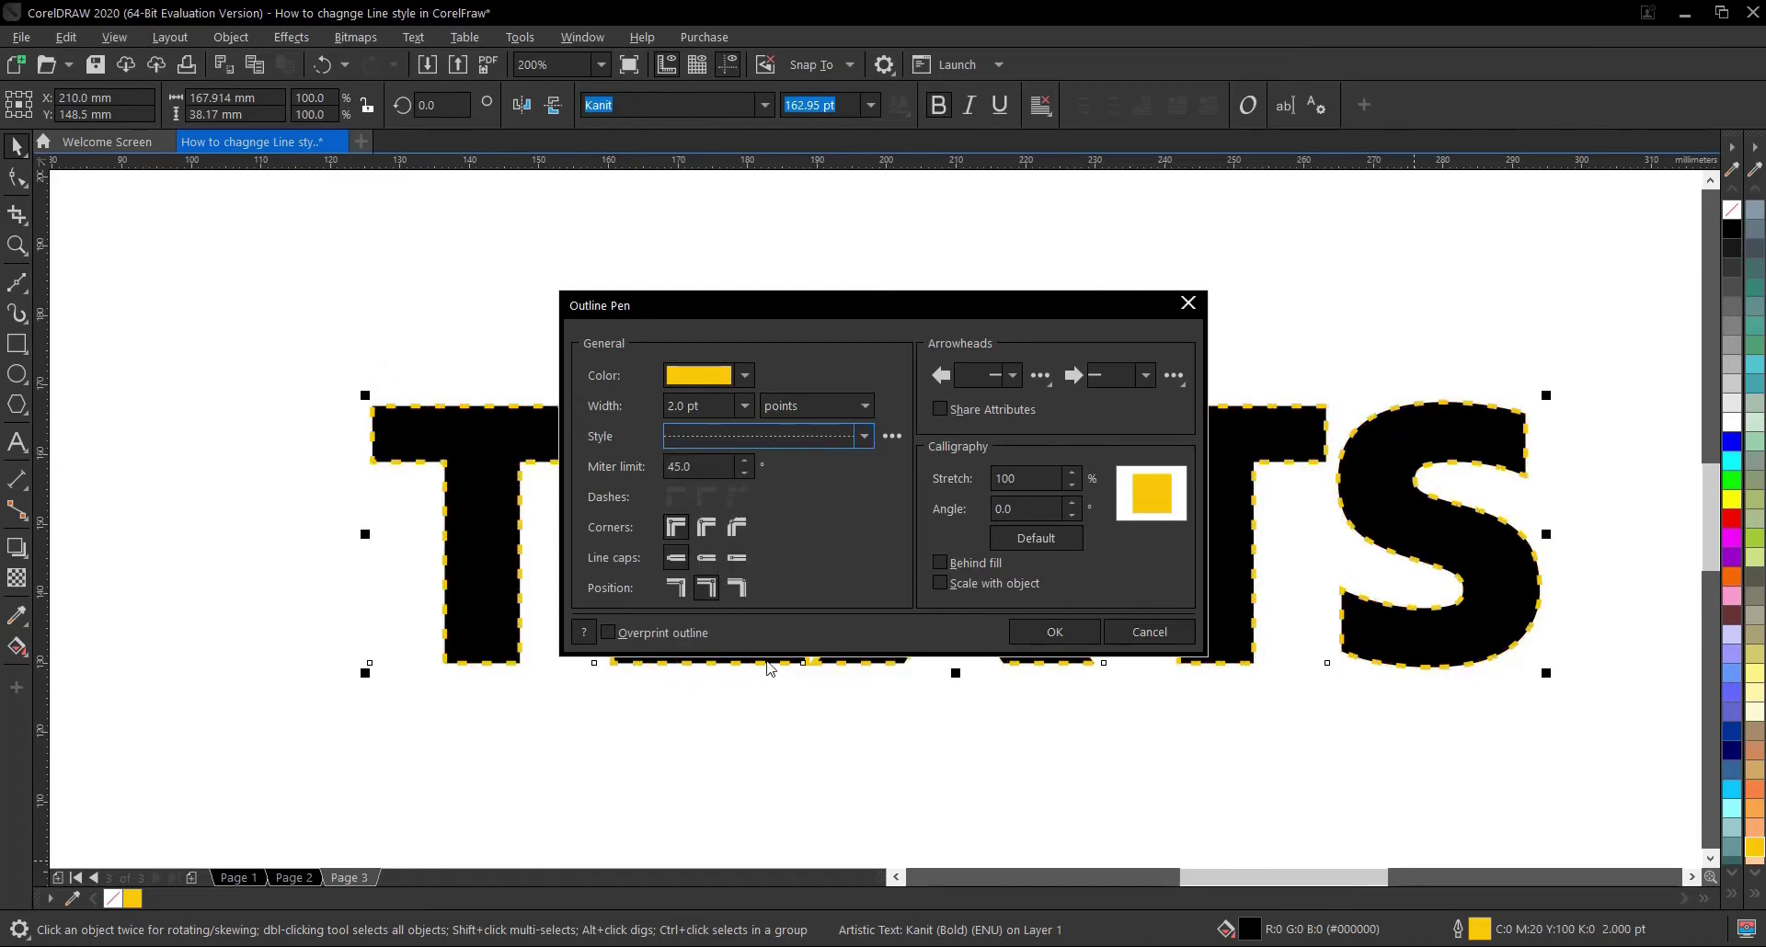
pyautogui.click(864, 438)
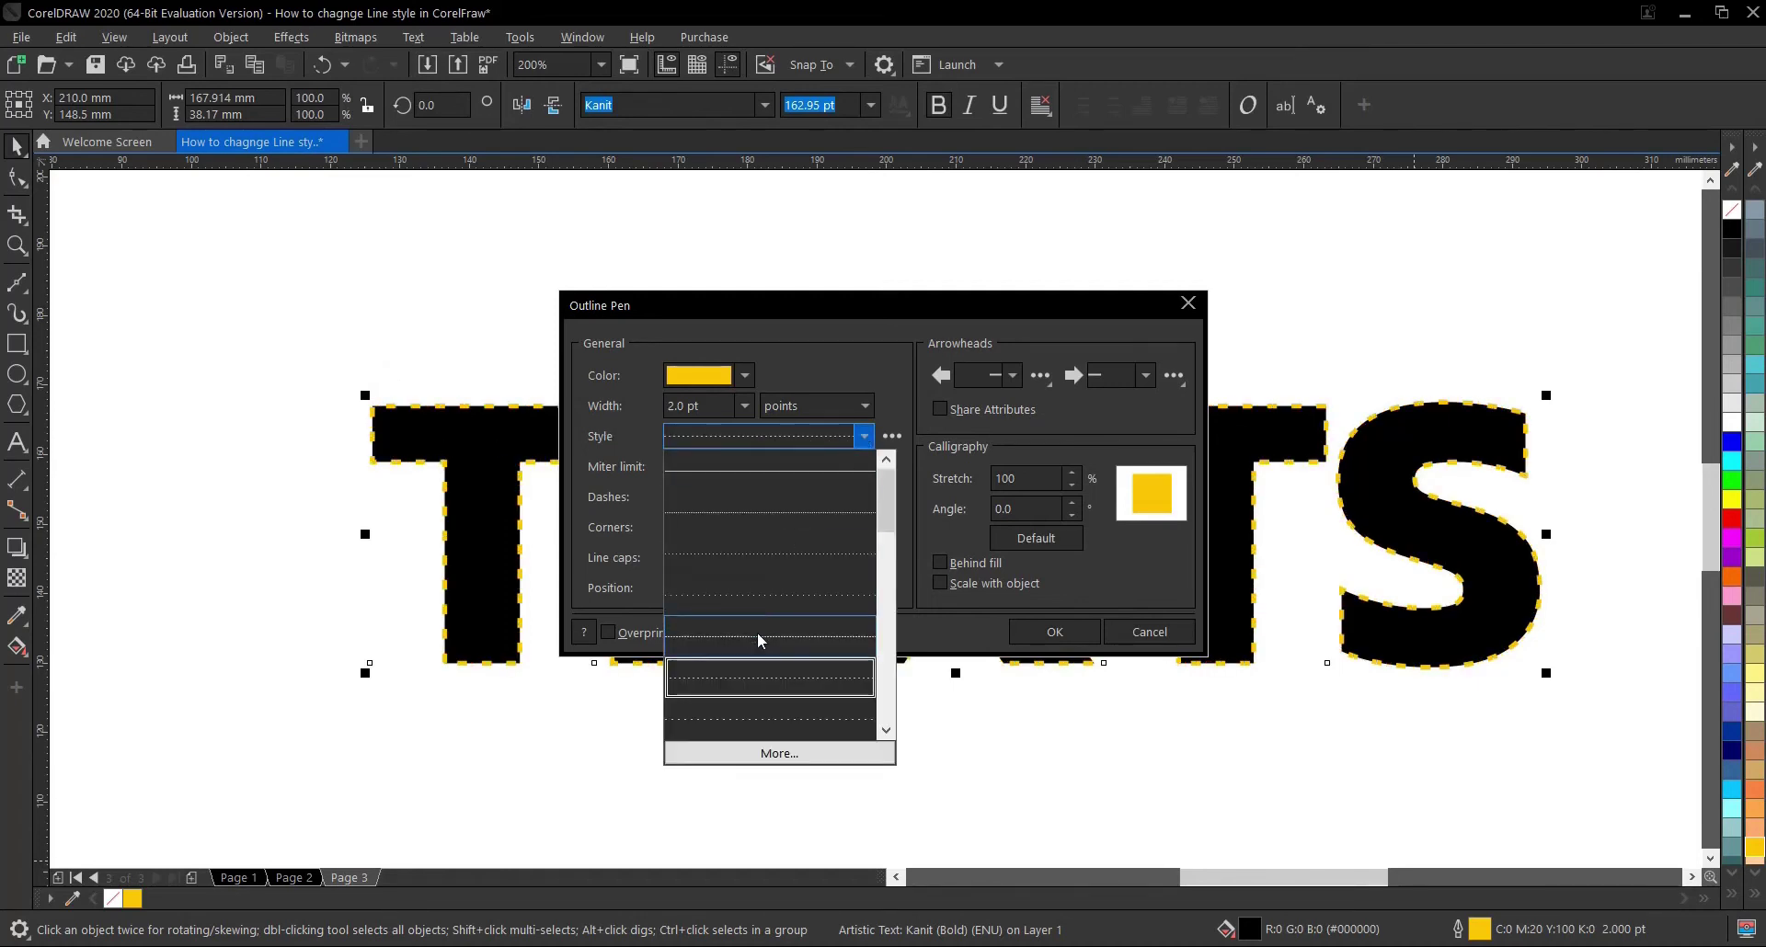
pyautogui.moveTo(886, 492); pyautogui.dragTo(885, 628)
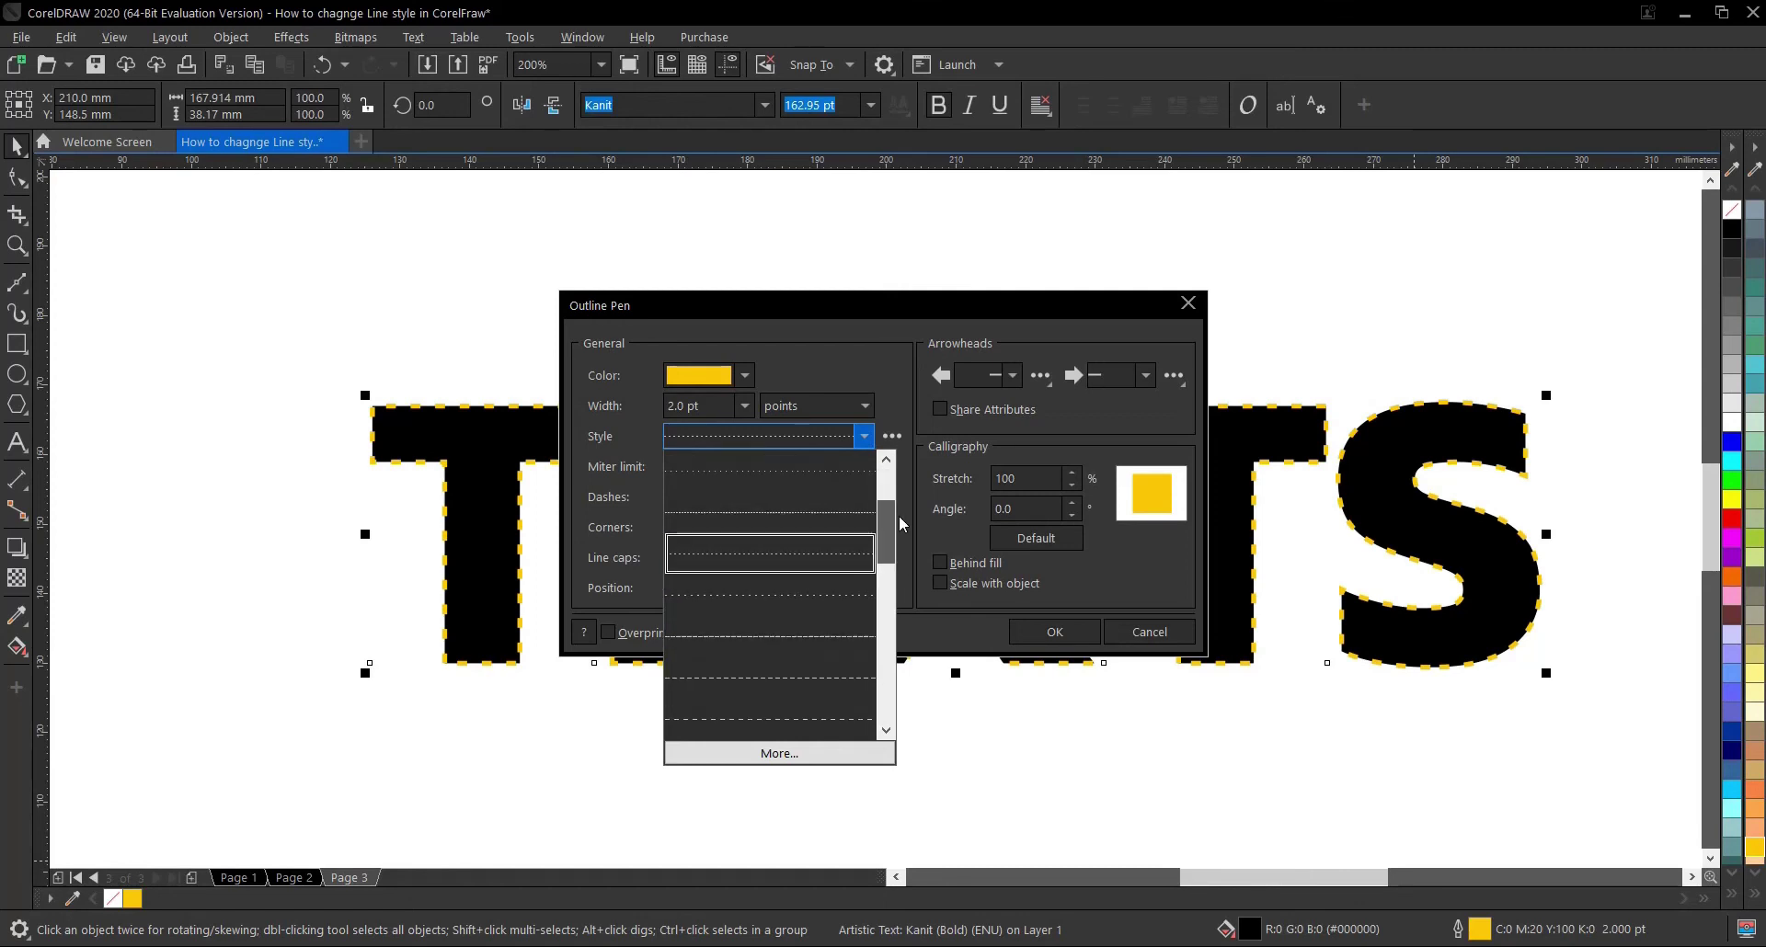
pyautogui.click(801, 595)
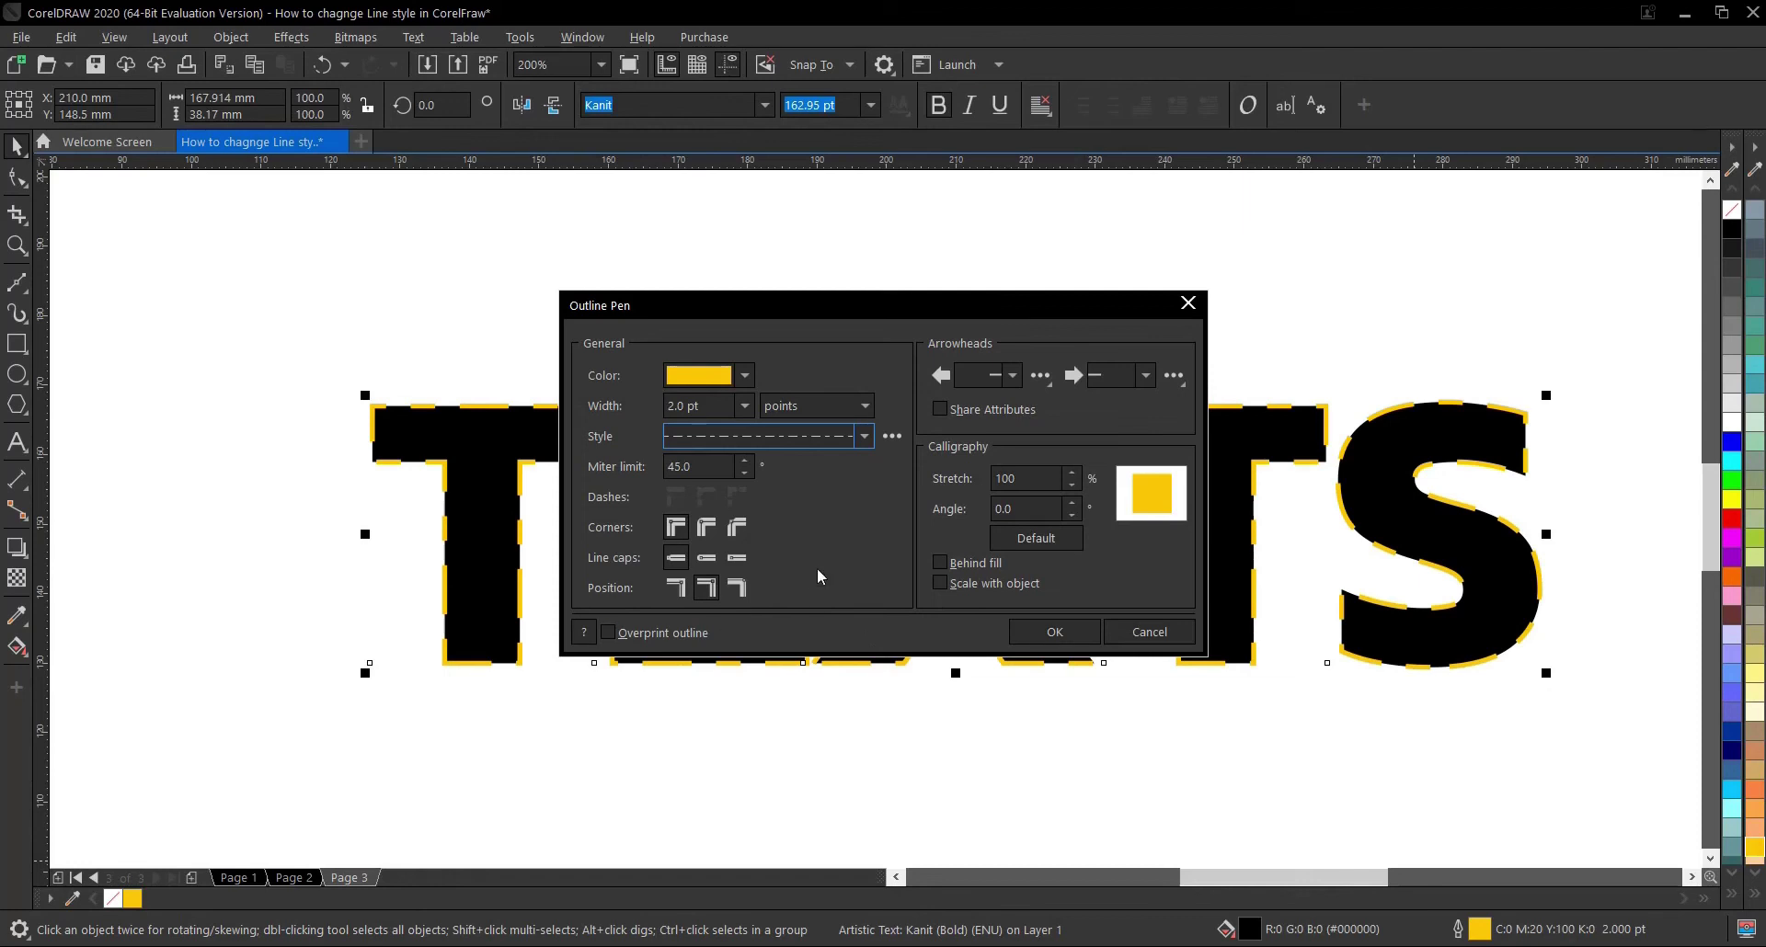
# Step: Open Edit Line Style, spread the pattern's dots, then close it without adding the pattern
pyautogui.click(872, 438)
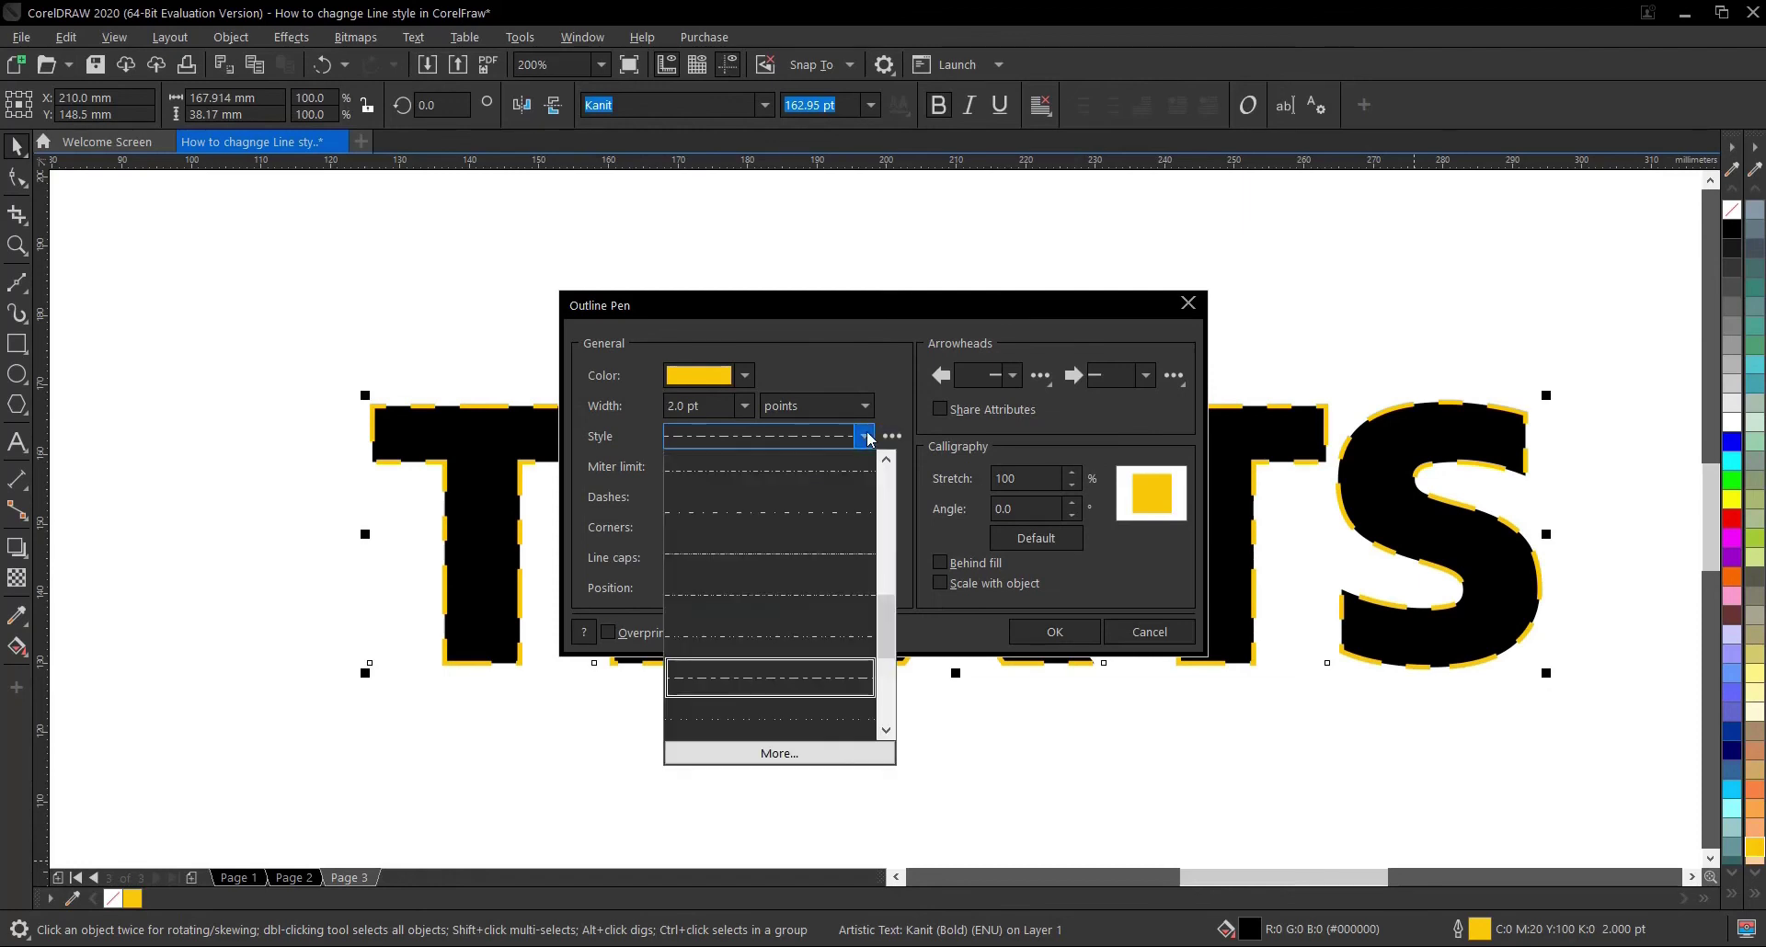
pyautogui.click(788, 768)
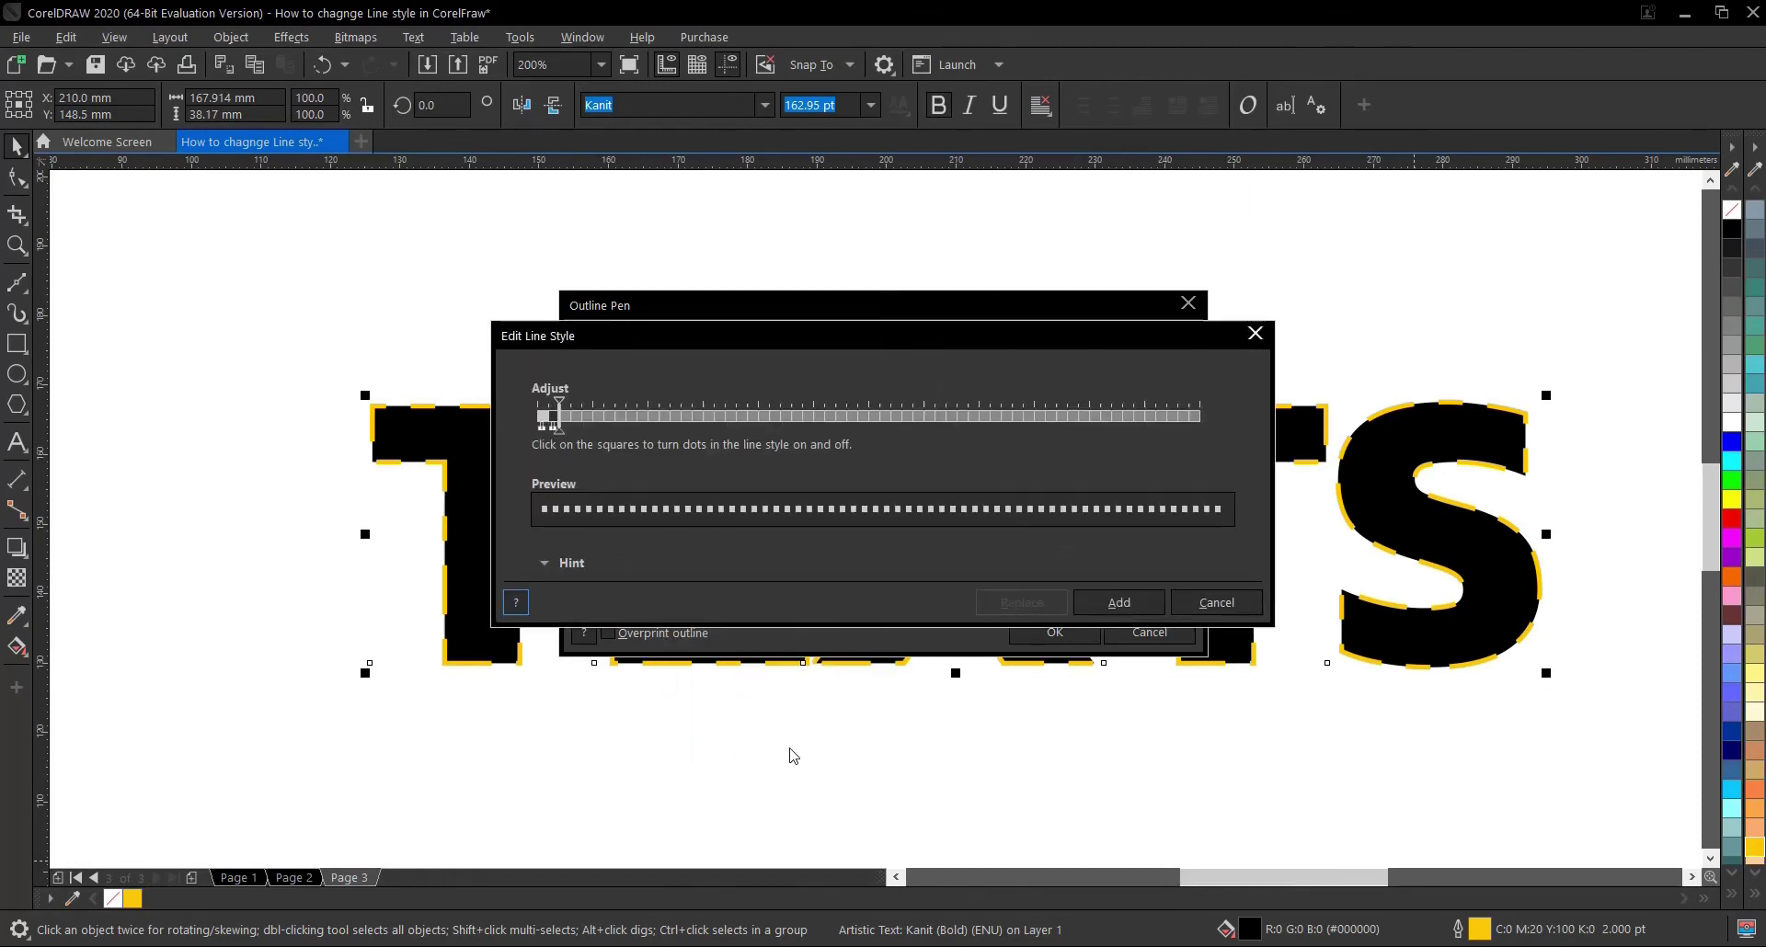
pyautogui.moveTo(561, 427); pyautogui.dragTo(624, 429)
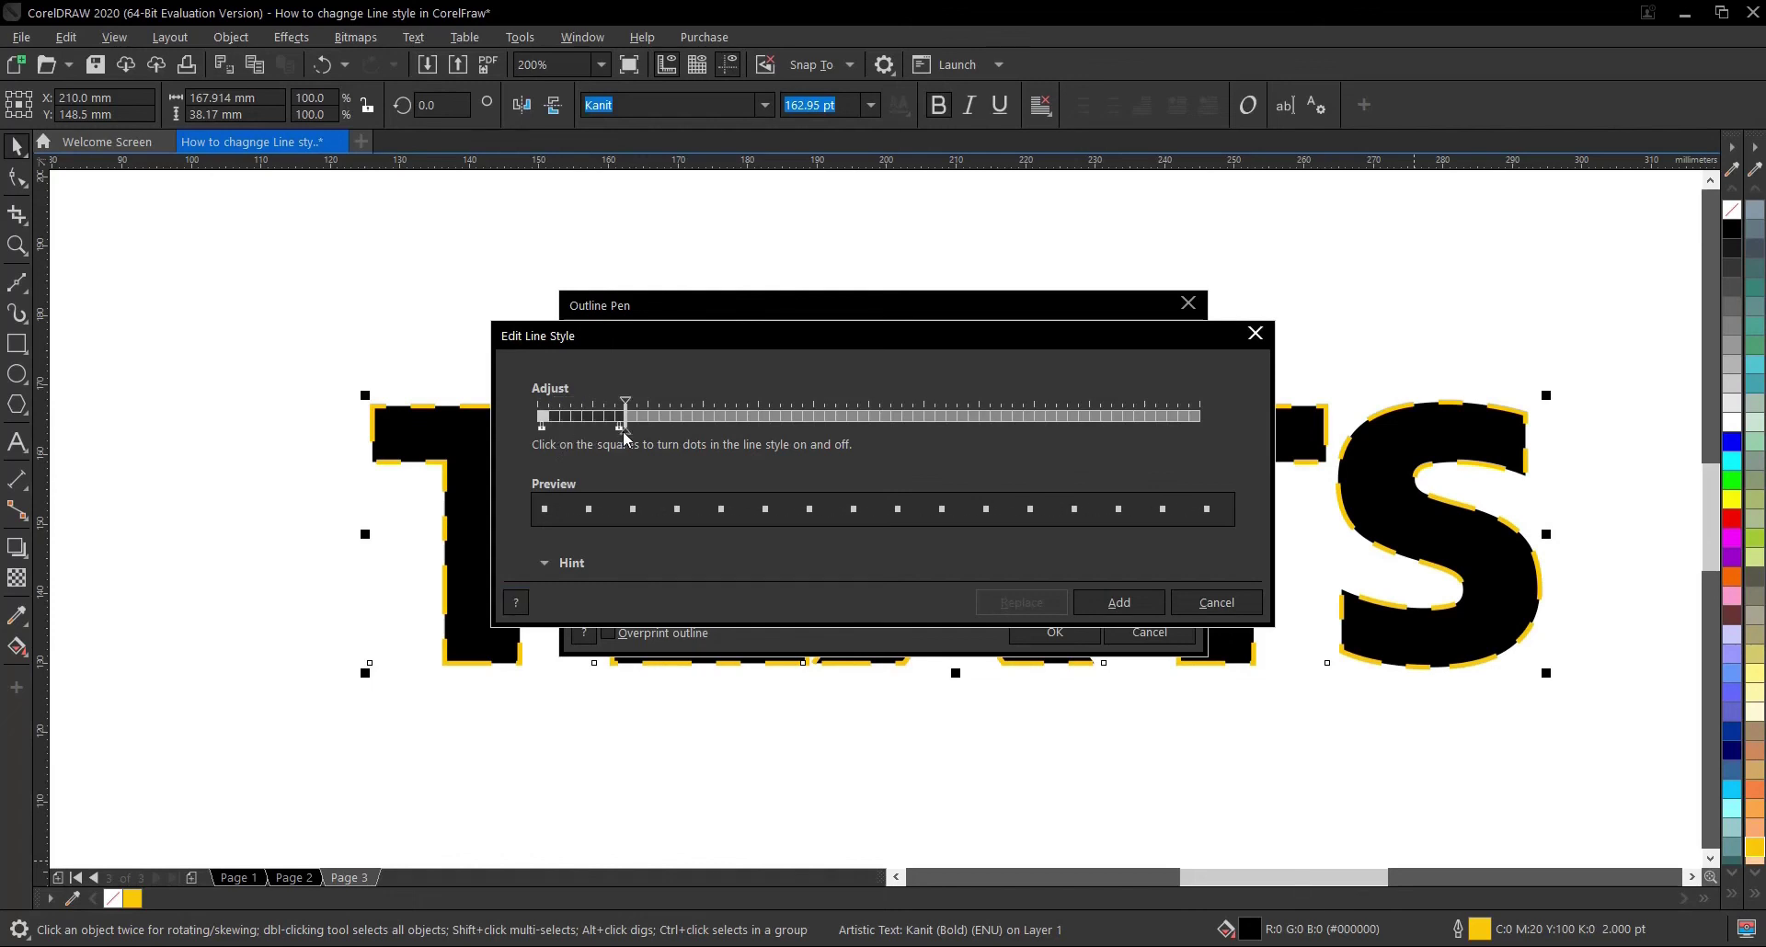
pyautogui.click(1216, 603)
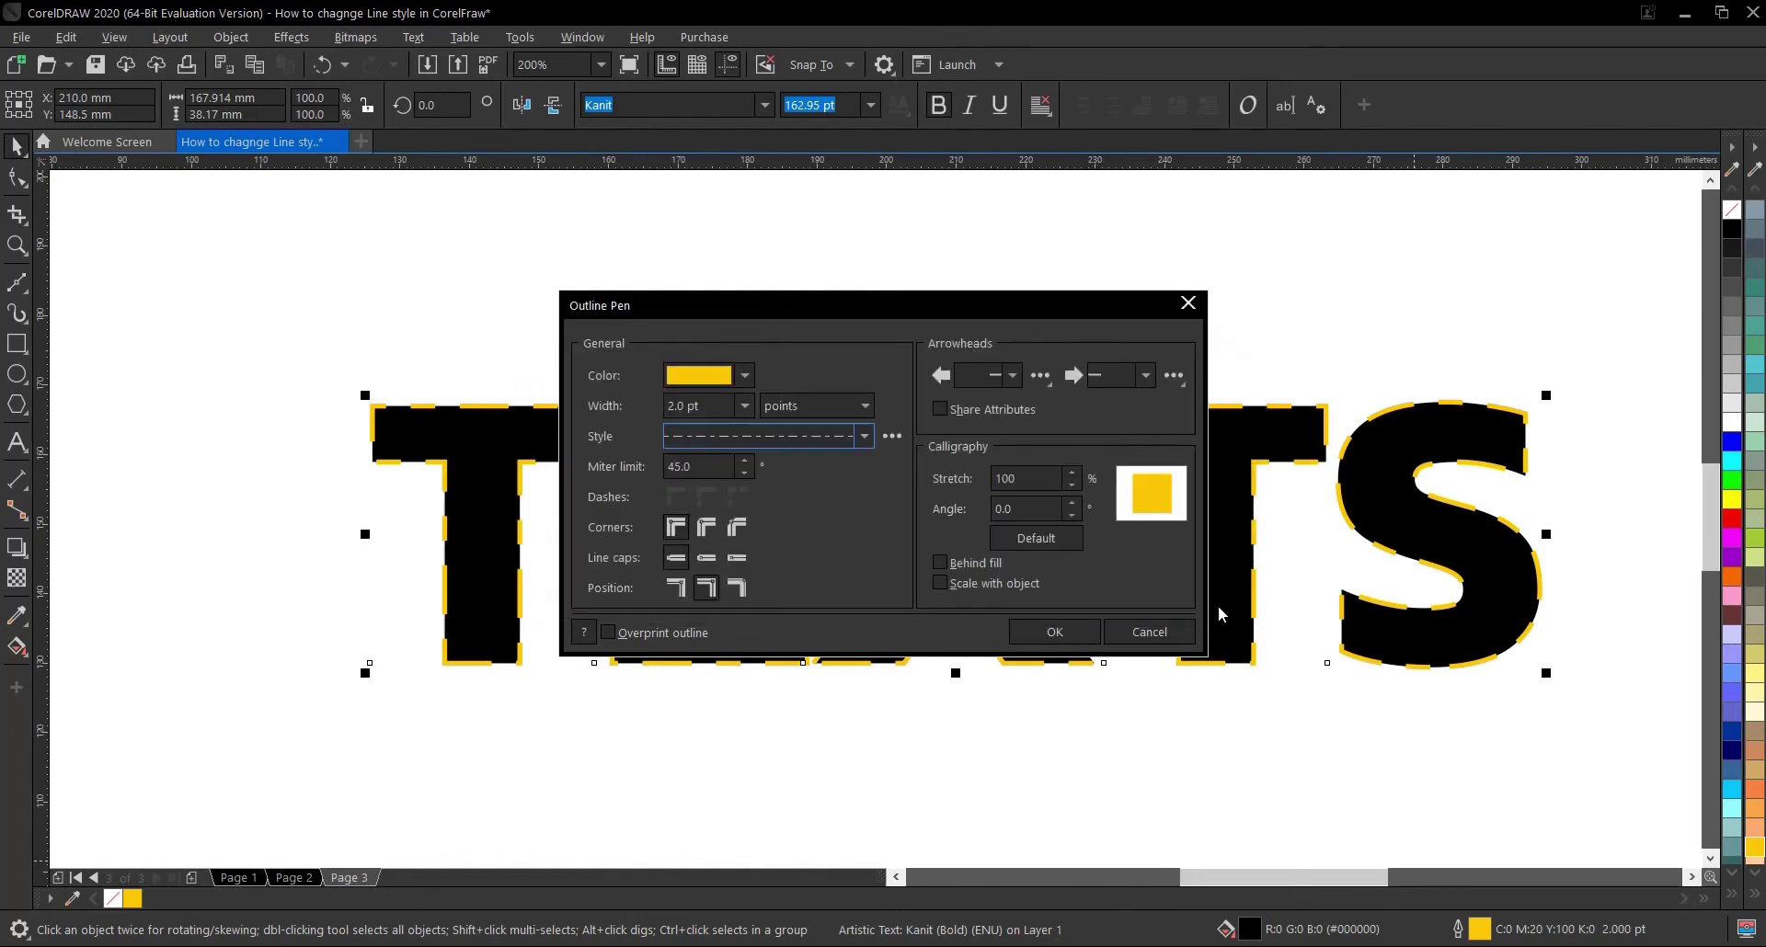
# Step: Cancel the Outline Pen dialog so TEXTS returns to its solid yellow 2.0 pt outline
pyautogui.click(1138, 631)
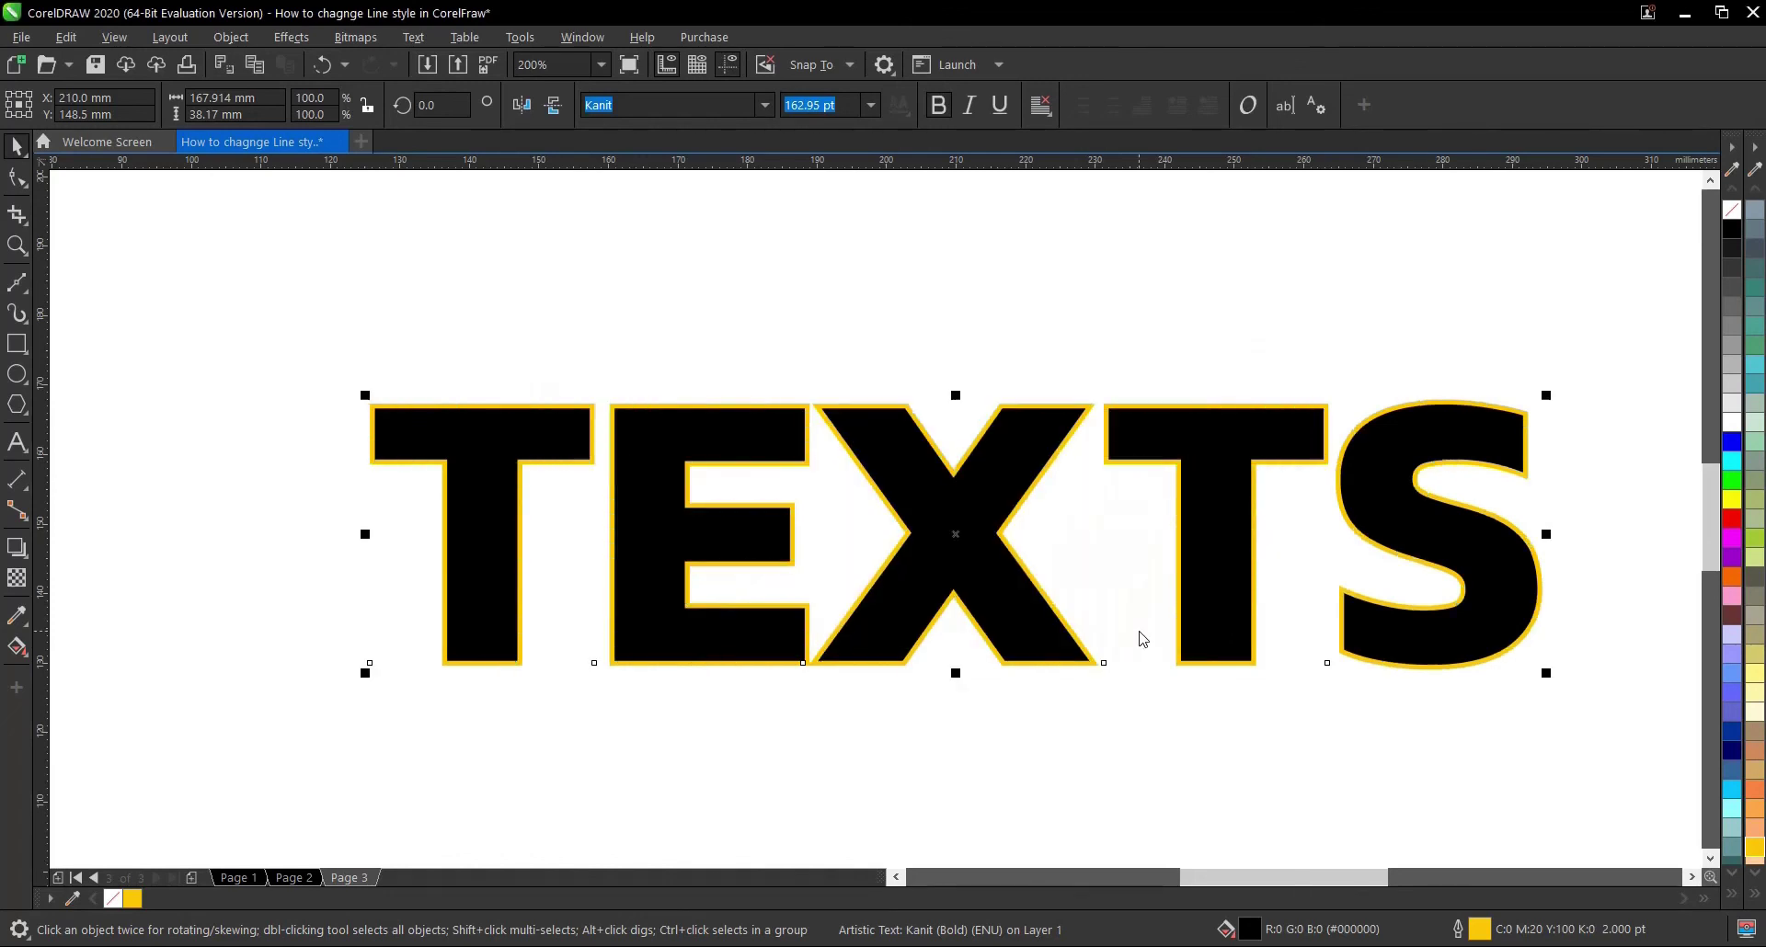